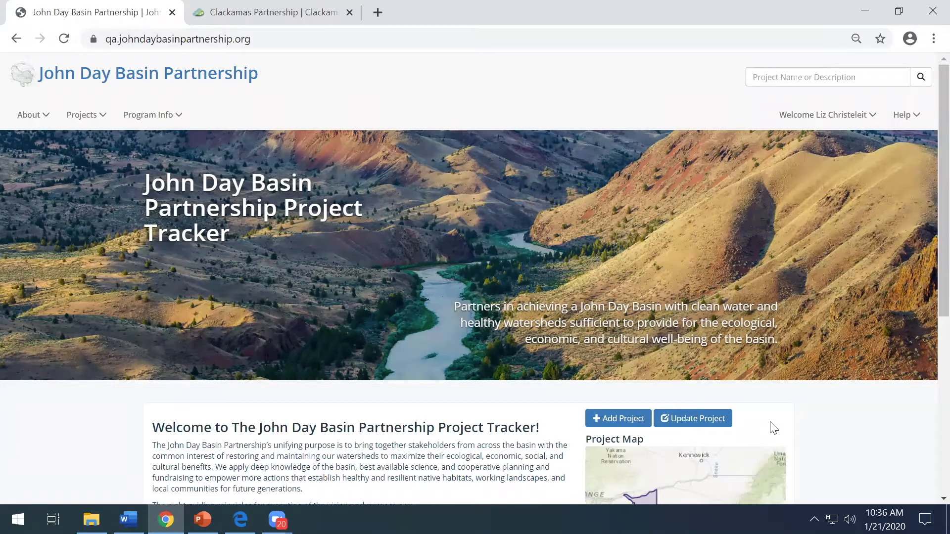
click(901, 119)
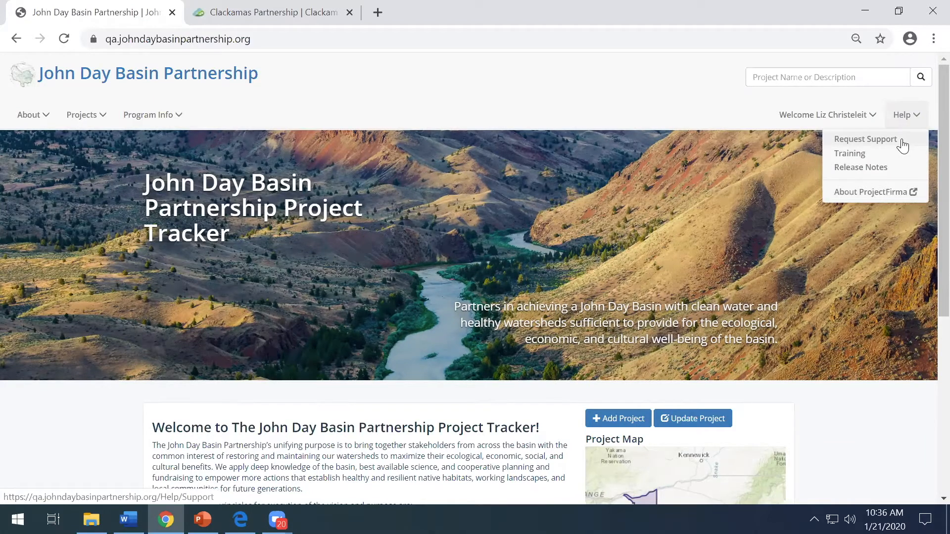
click(633, 108)
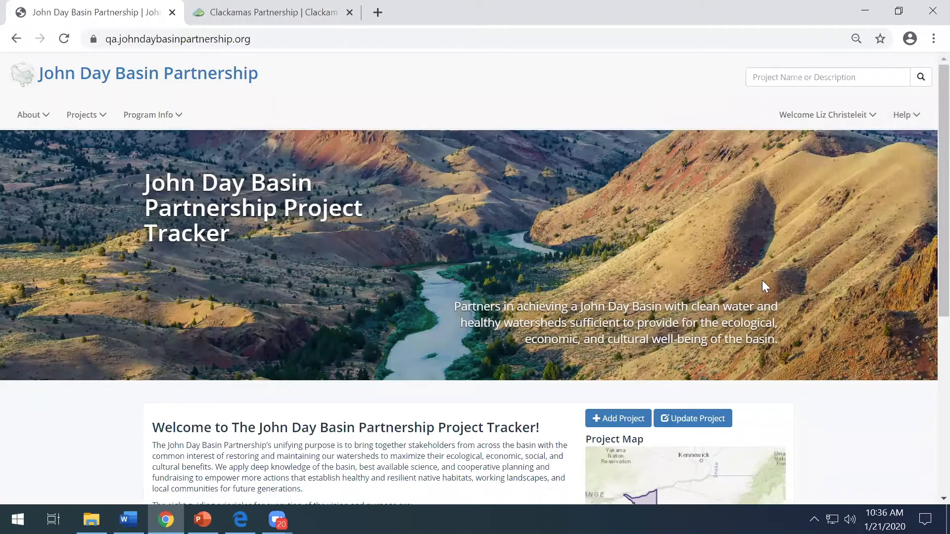
Step: Start adding a project, choosing to enter an existing project that is already underway or complete
scroll(825, 415, down, 1)
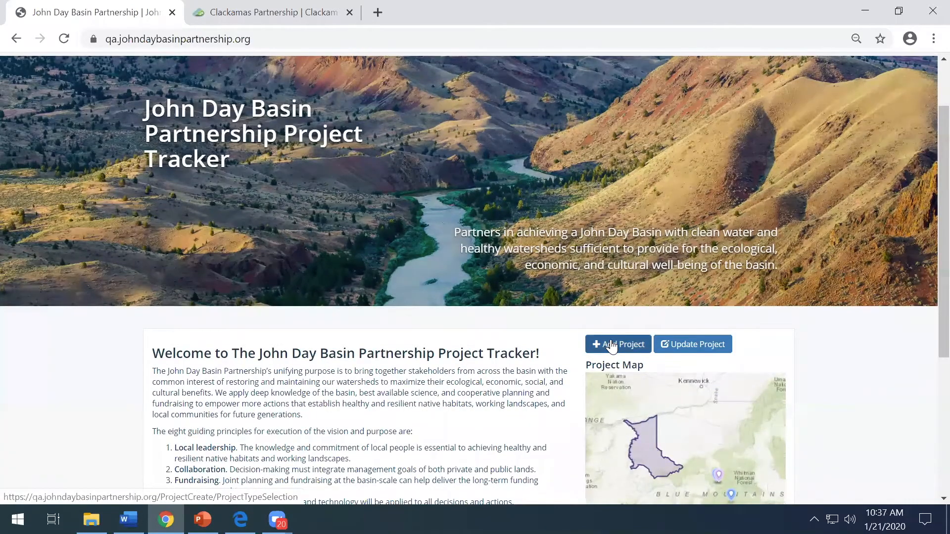
click(611, 347)
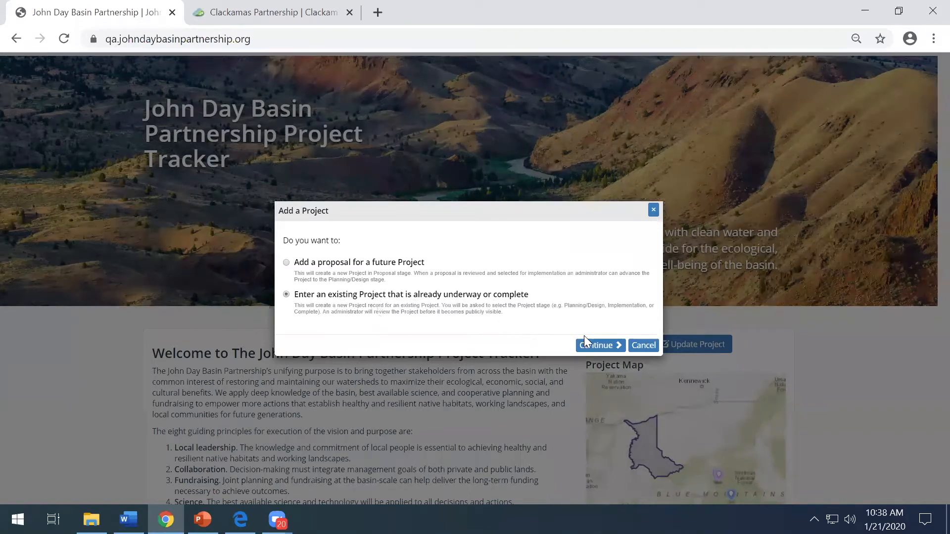
click(591, 346)
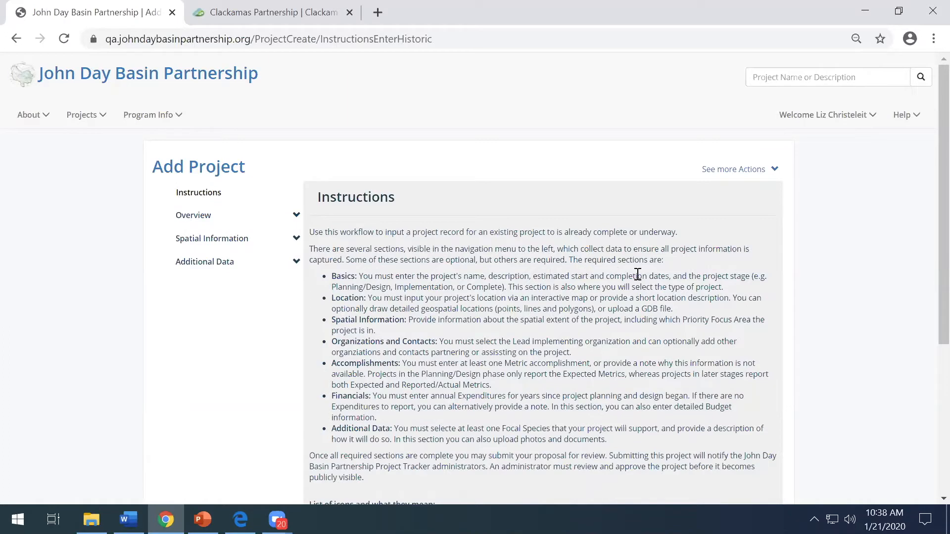
Step: Read through the Add Project instructions and icon list, and begin the entry workflow
scroll(640, 275, down, 2)
scroll(639, 279, down, 2)
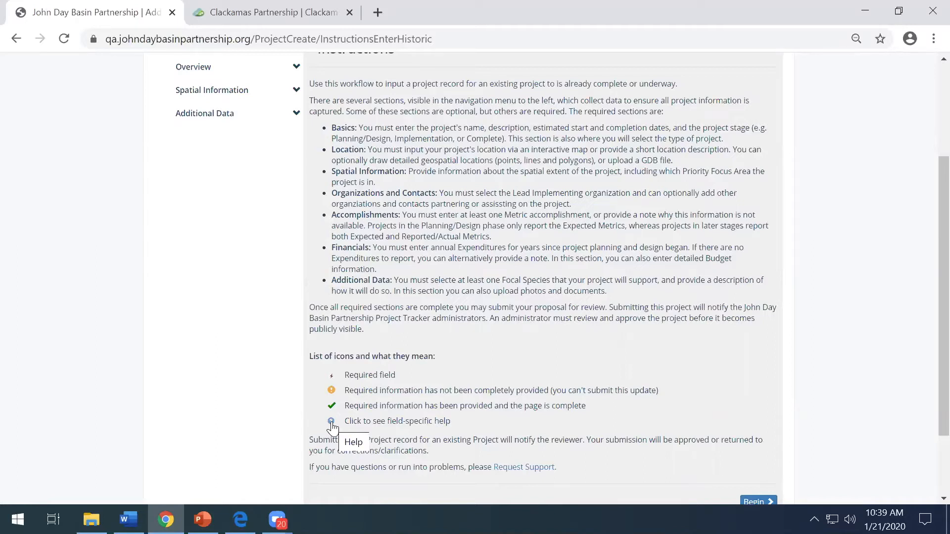
scroll(706, 380, down, 2)
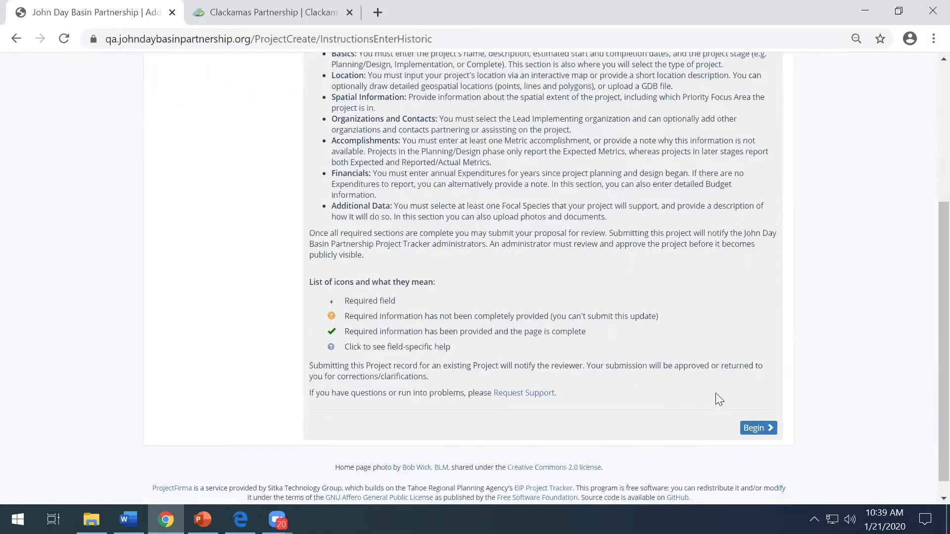
click(759, 429)
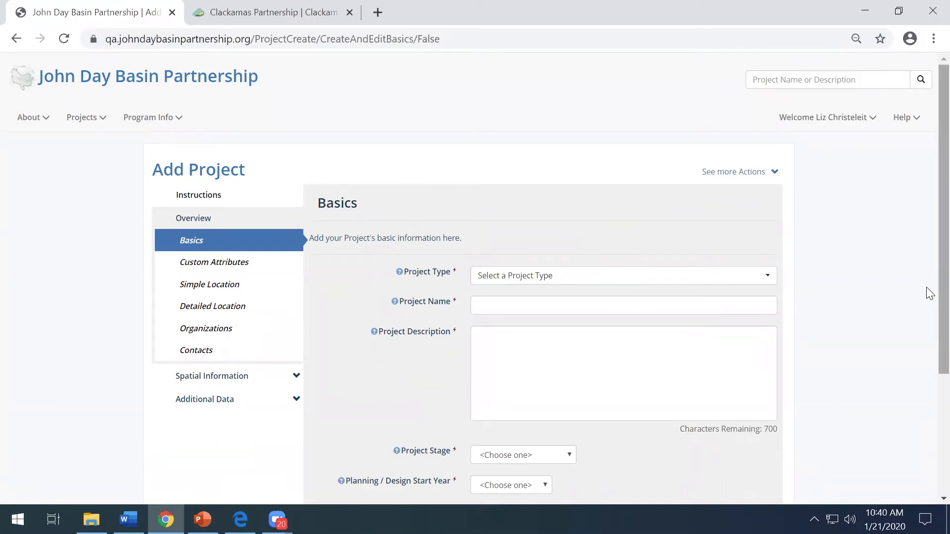
Step: Read the field help for Completion Year on the Basics form and close it
scroll(926, 287, down, 2)
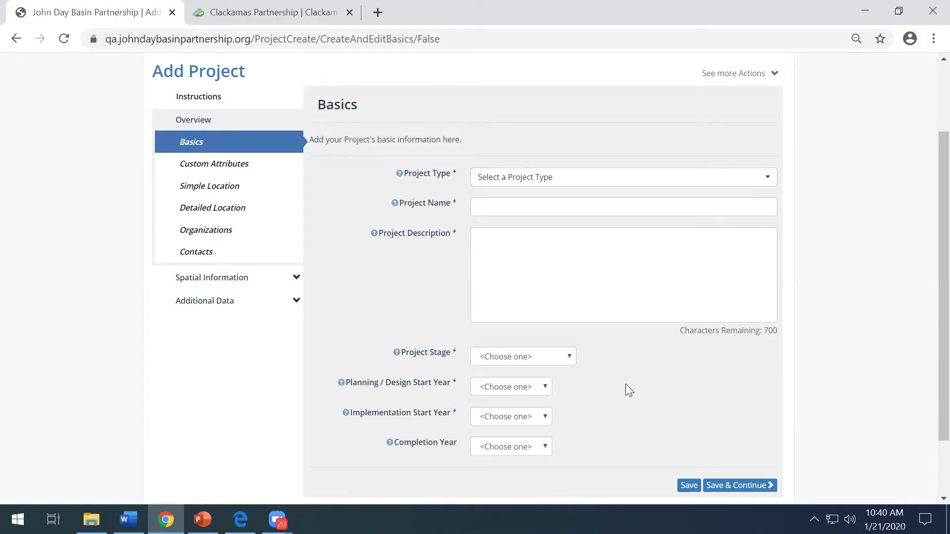
click(390, 448)
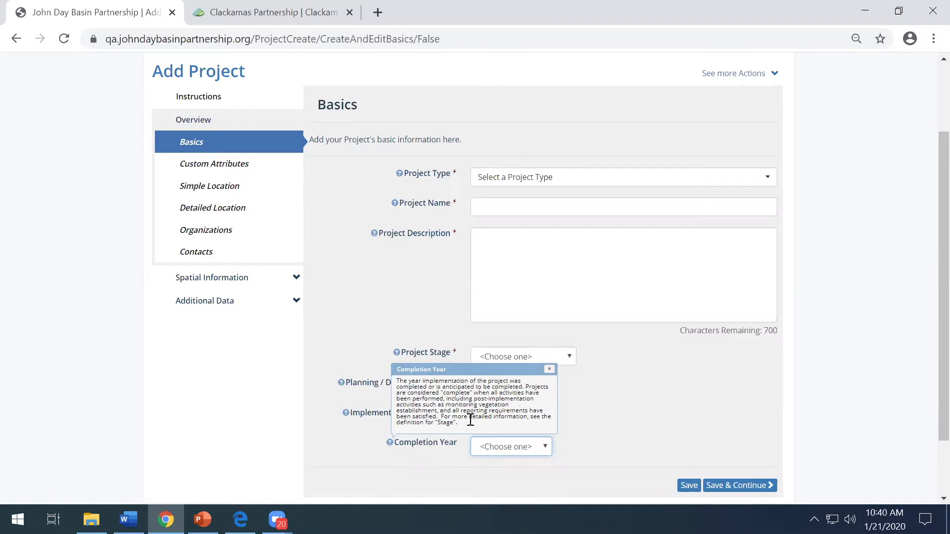
click(550, 371)
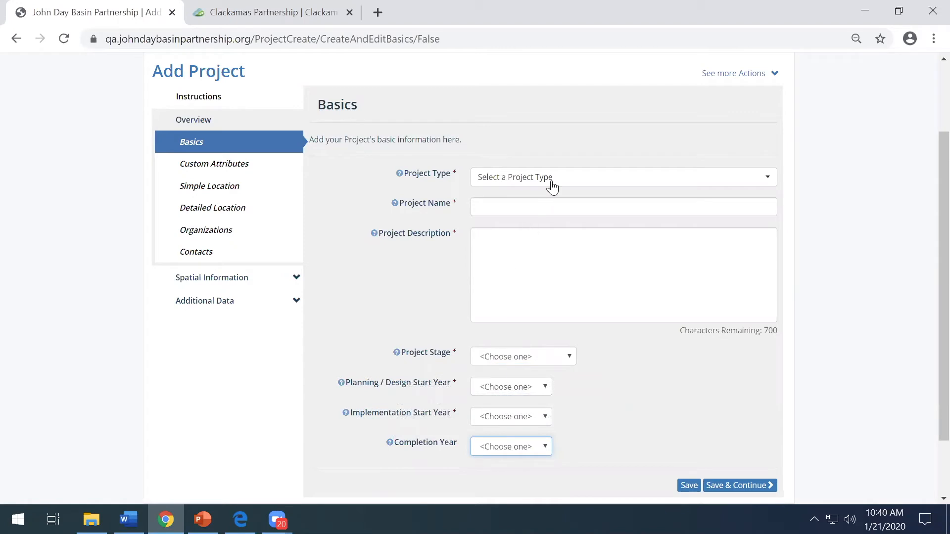
Step: Set the project type to Restoration of Aquatic Native Fish Habitat and enter the project name "Spring Creek Restoration"
click(734, 187)
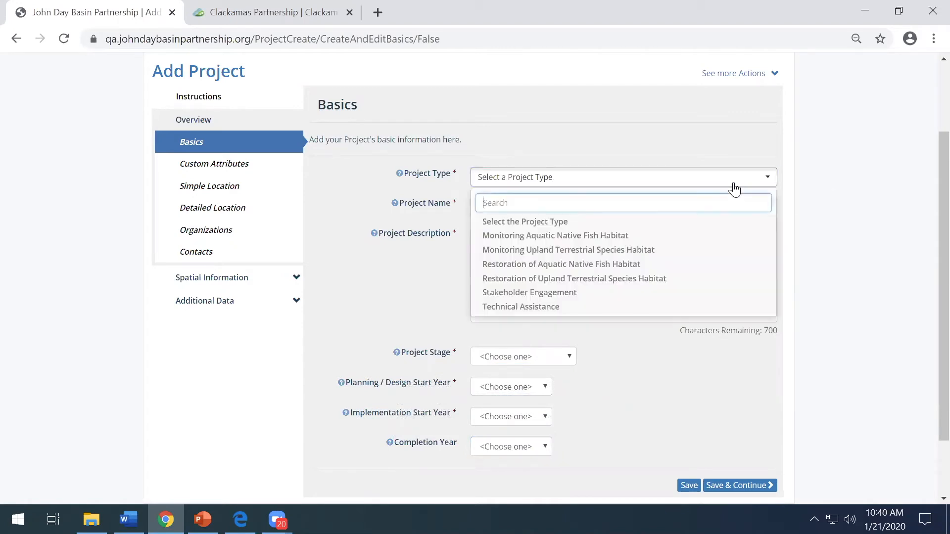
click(727, 264)
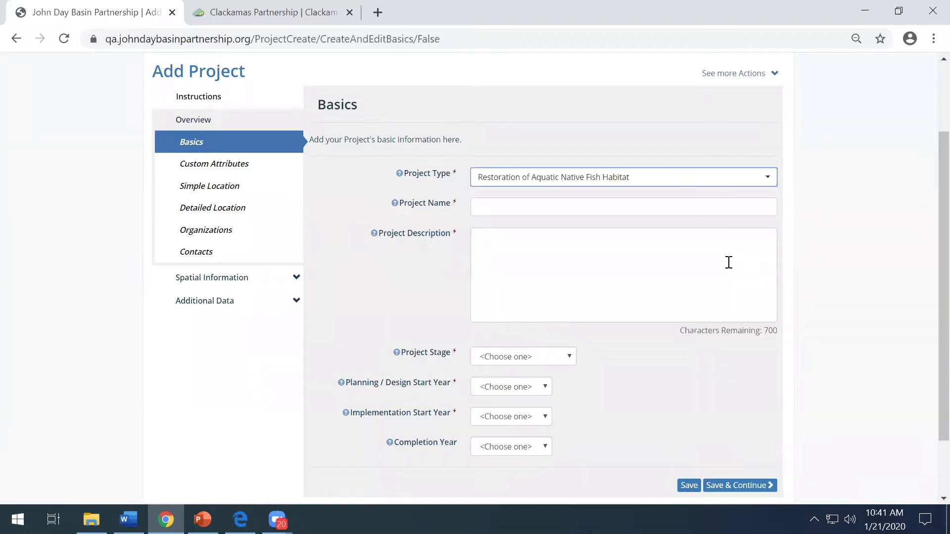
click(613, 210)
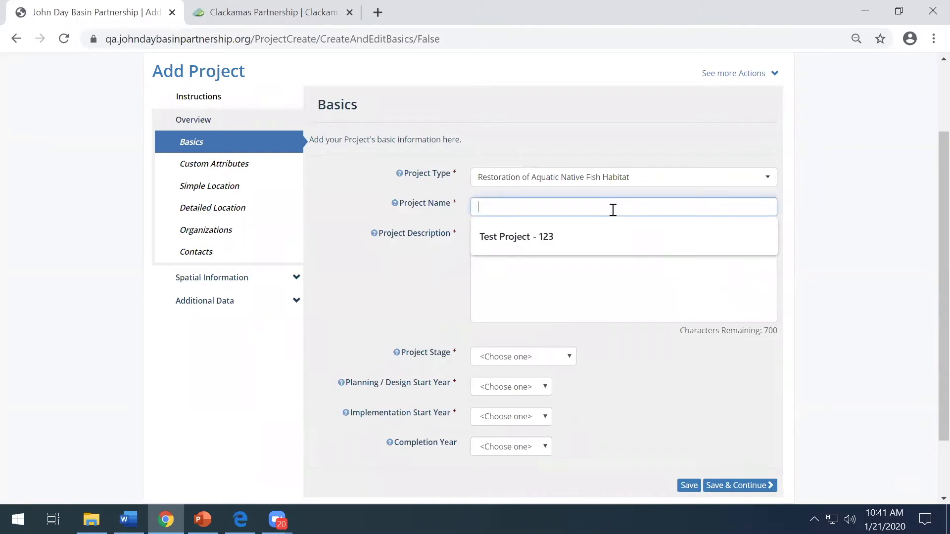
text(S)
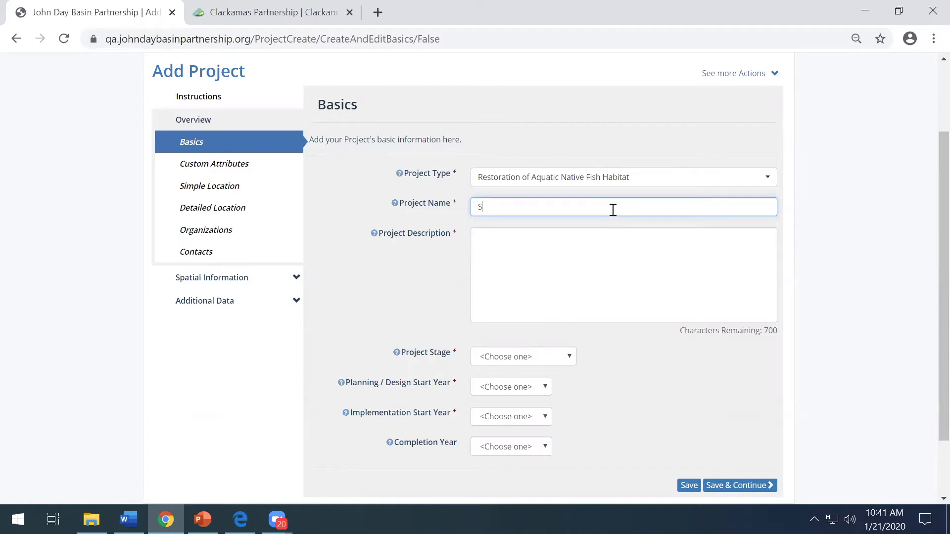
text(pring Creek Restoration)
Step: Switch to the Word document JDBP FIP Interest Form_Spring-Starveout and copy the abstract from "Livestock have severely degraded" through "holding though the season."
click(606, 258)
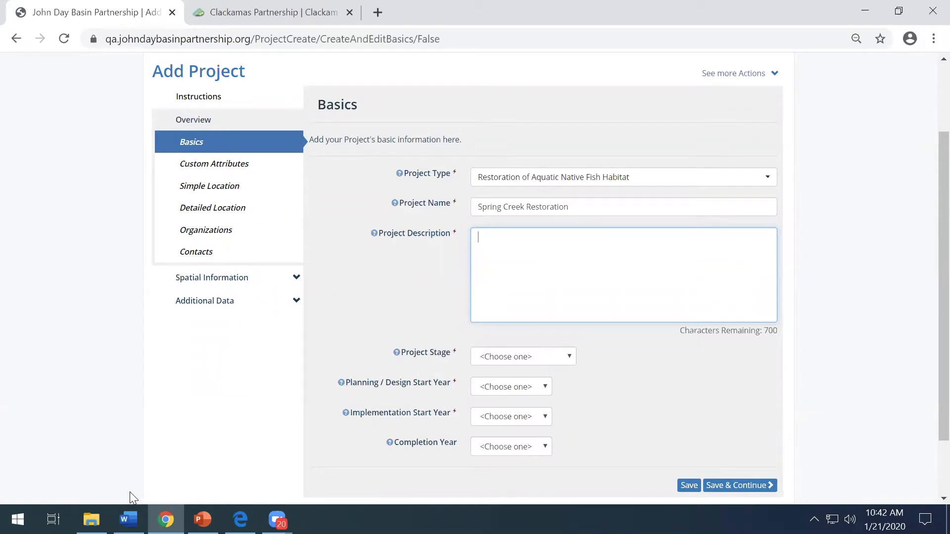
mouse_move(128, 520)
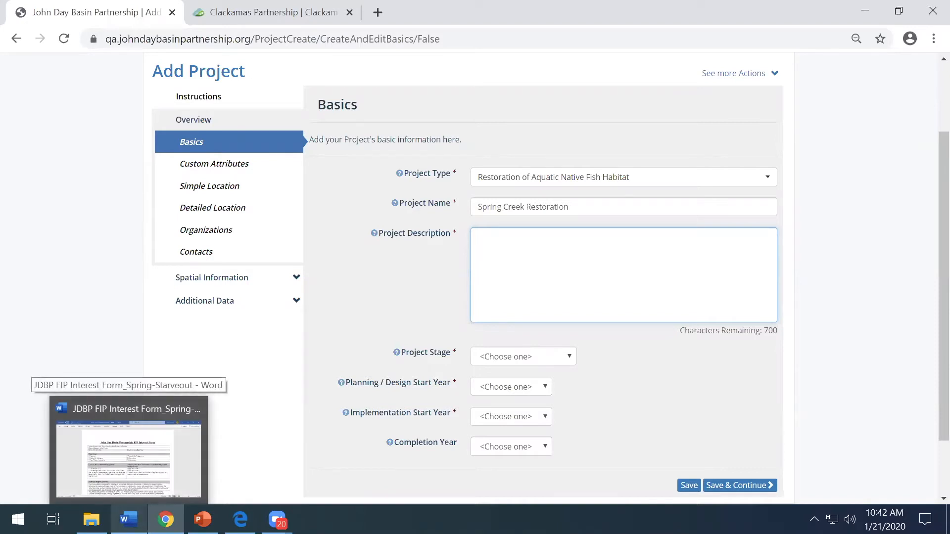
click(161, 446)
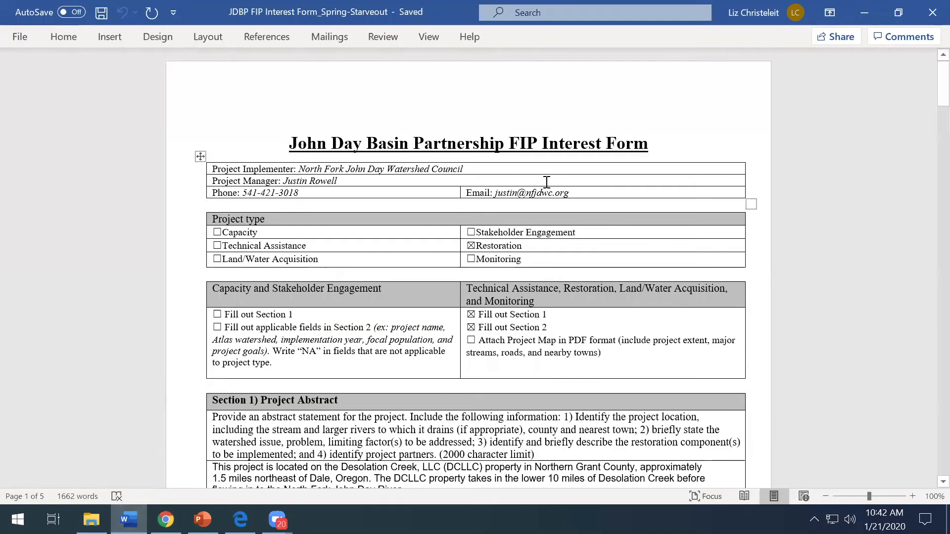
scroll(559, 160, down, 3)
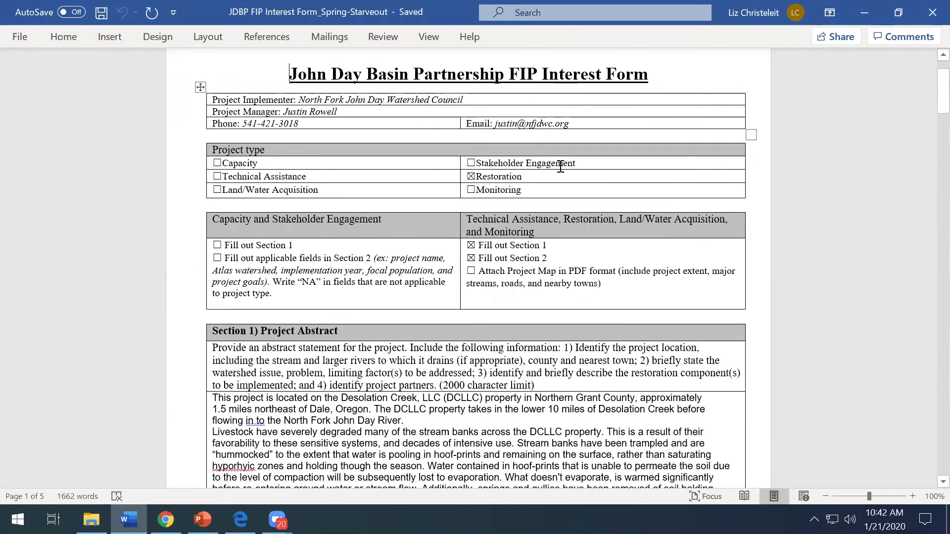
scroll(560, 166, down, 8)
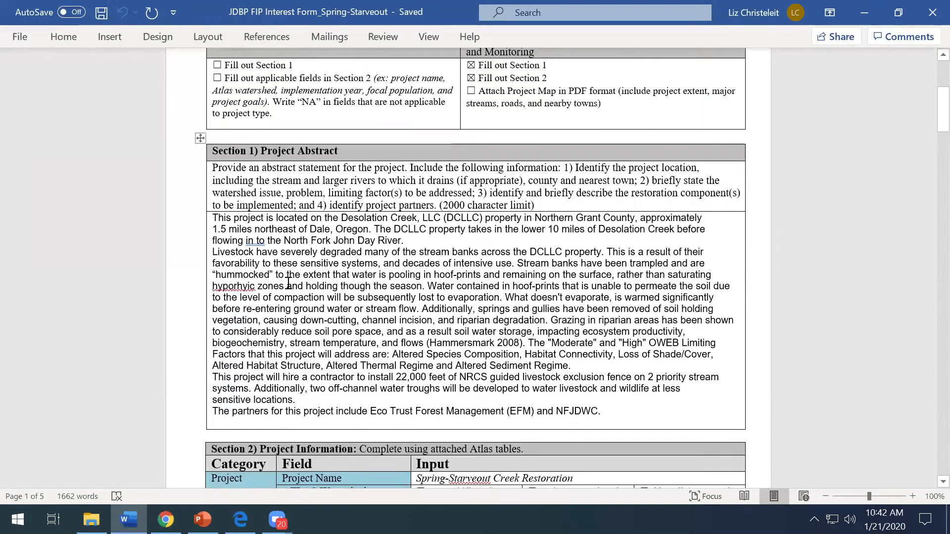
drag(215, 251, 426, 286)
key(ctrl+c)
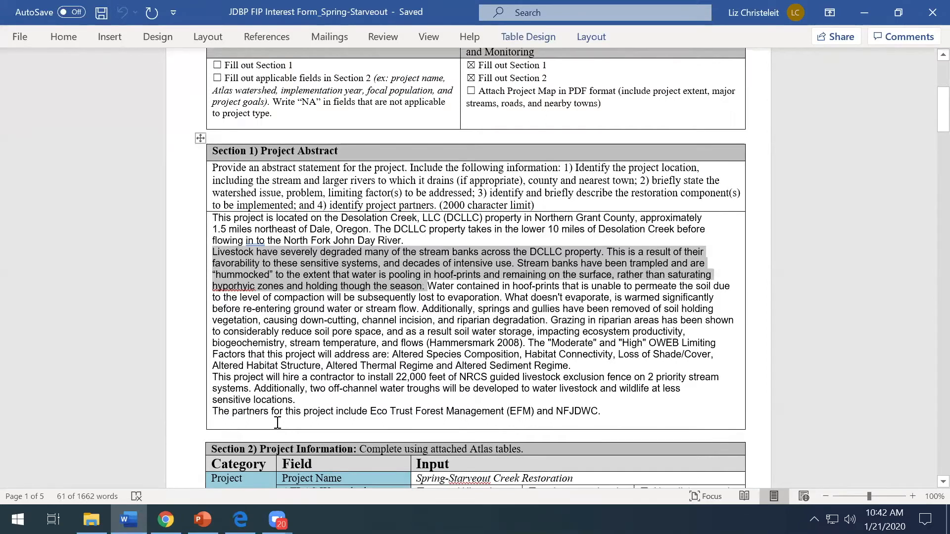
Step: Switch back to Chrome and paste the copied livestock passage into the Project Description
mouse_move(166, 520)
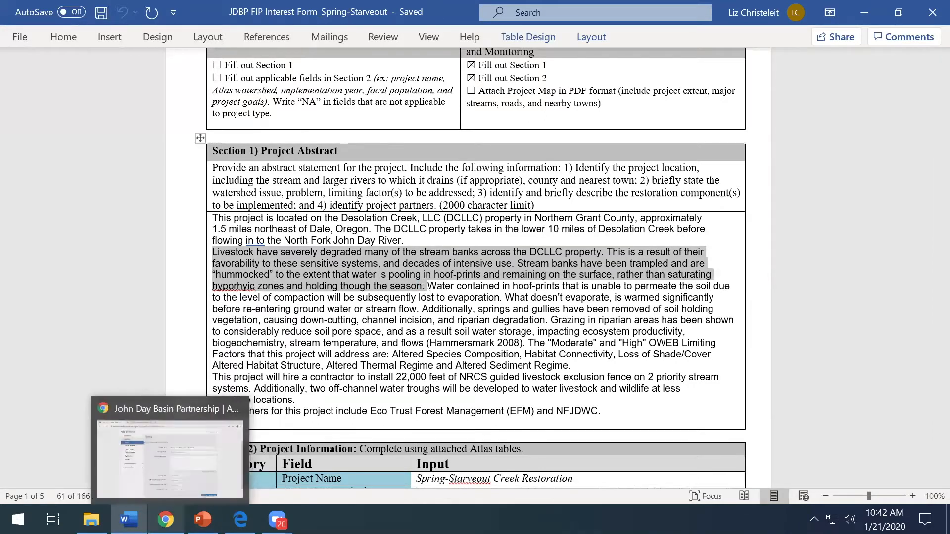
click(177, 468)
click(518, 298)
key(ctrl+v)
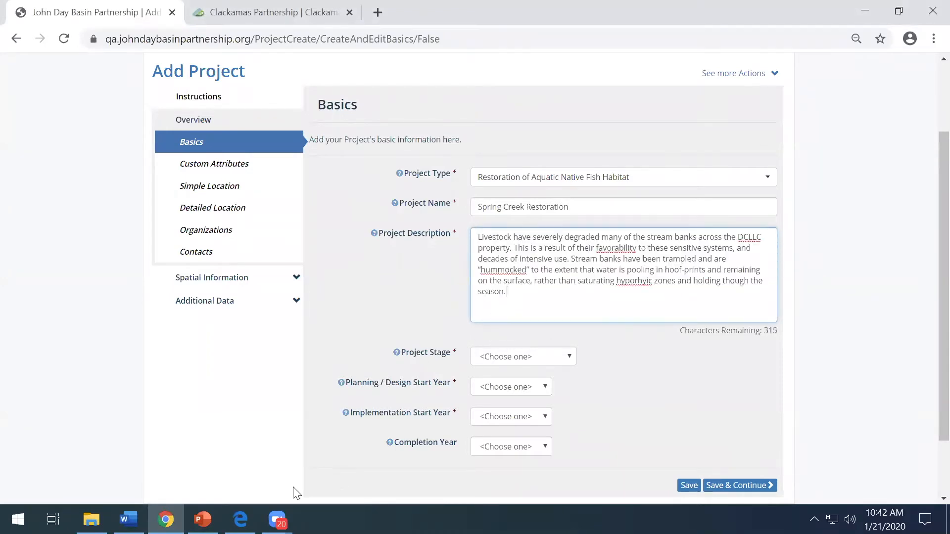
Step: Copy the paragraph beginning "This project will hire a contractor" from the Word abstract and append it to the Project Description in Chrome
click(128, 520)
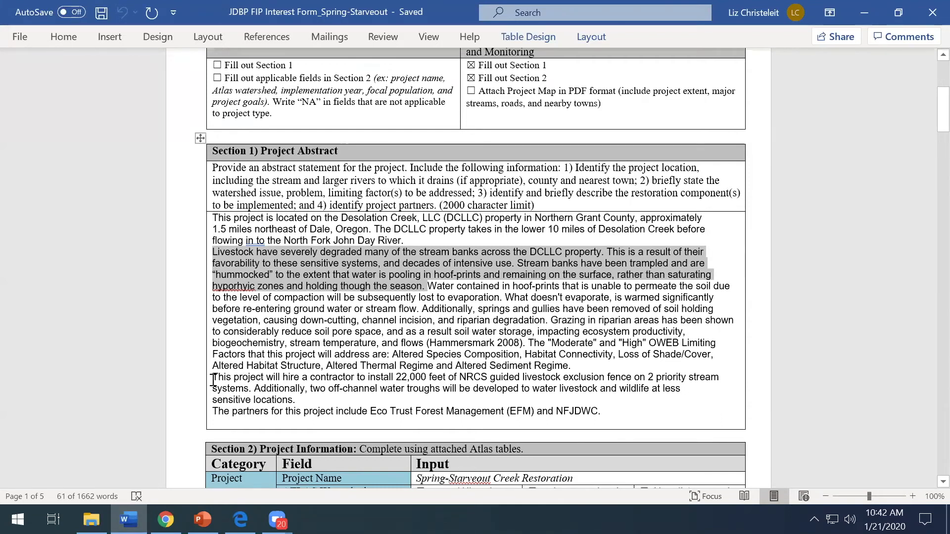
drag(213, 380, 295, 399)
key(ctrl+c)
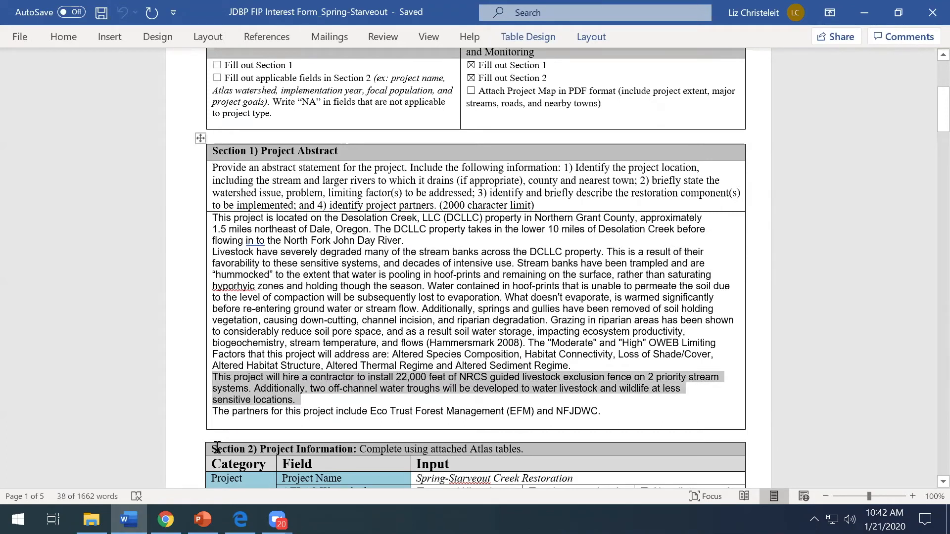
mouse_move(203, 520)
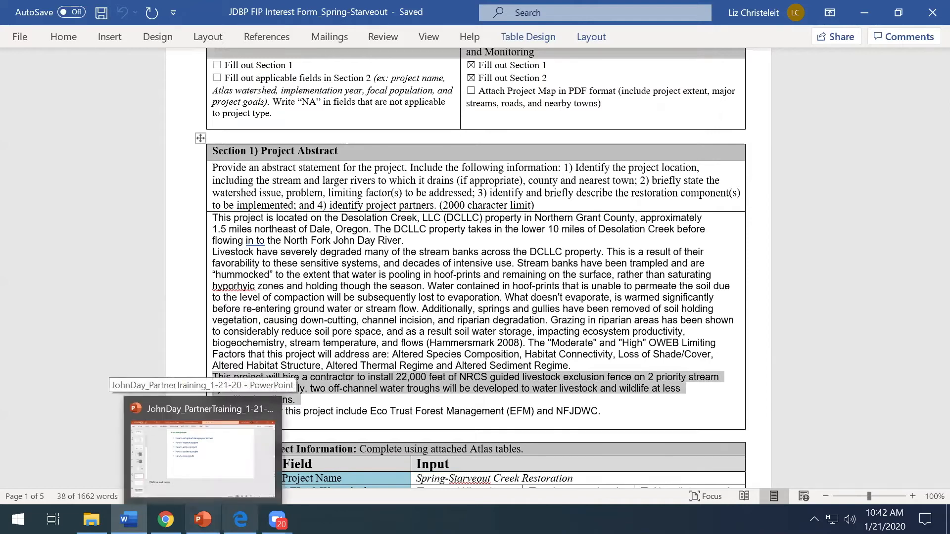
click(165, 519)
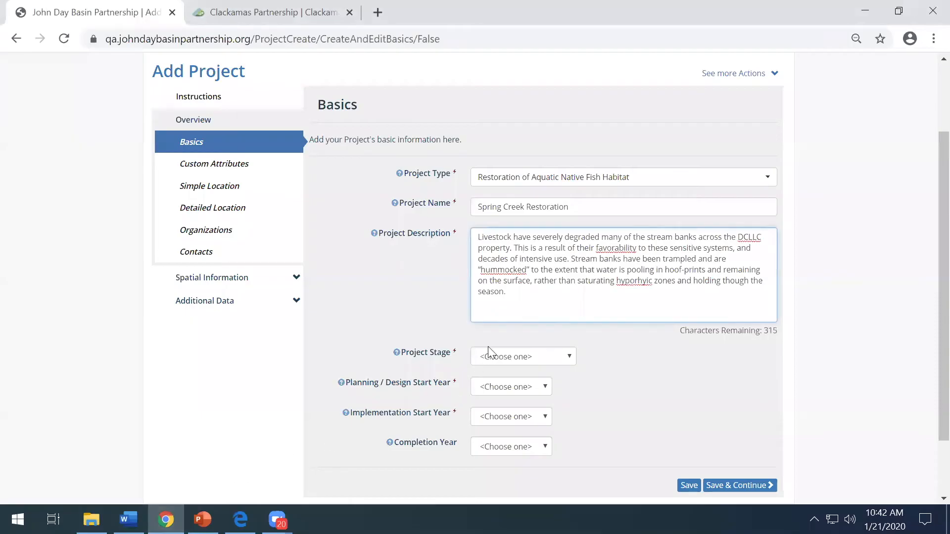
key(ctrl+v)
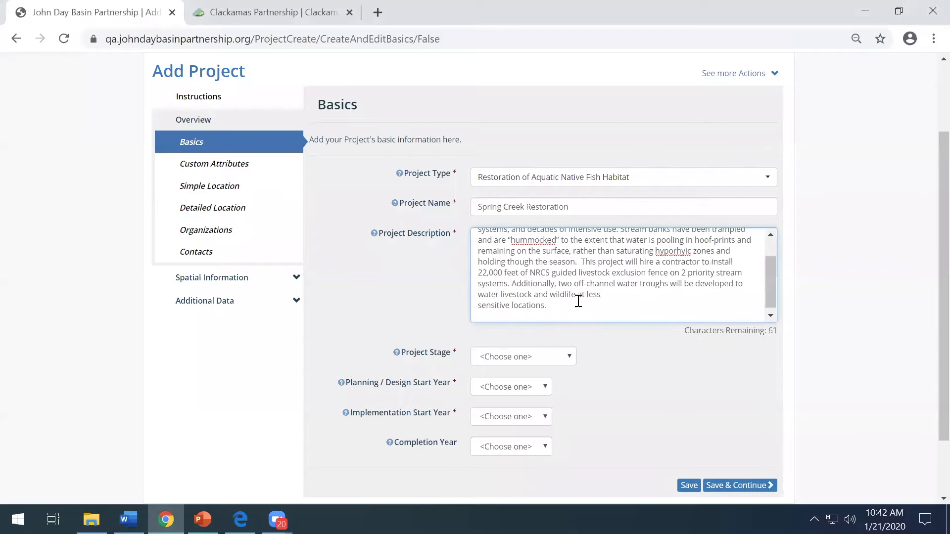
Step: Remove the trailing line break and the one before "sensitive locations" from the project description
key(BackSpace)
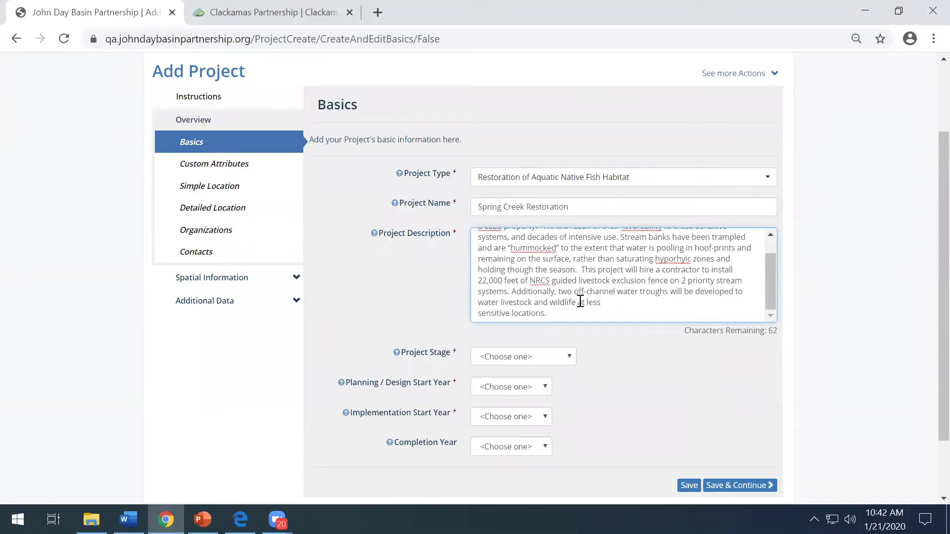
click(478, 313)
key(BackSpace)
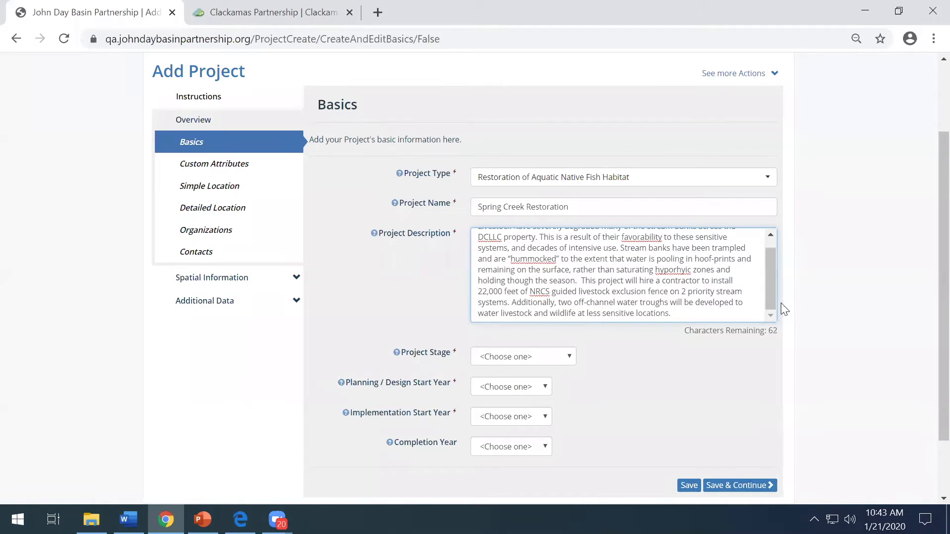
click(841, 301)
Step: Set the Project Stage to Planning/Design and the Planning / Design Start Year to 2018
scroll(841, 301, down, 1)
scroll(840, 298, down, 2)
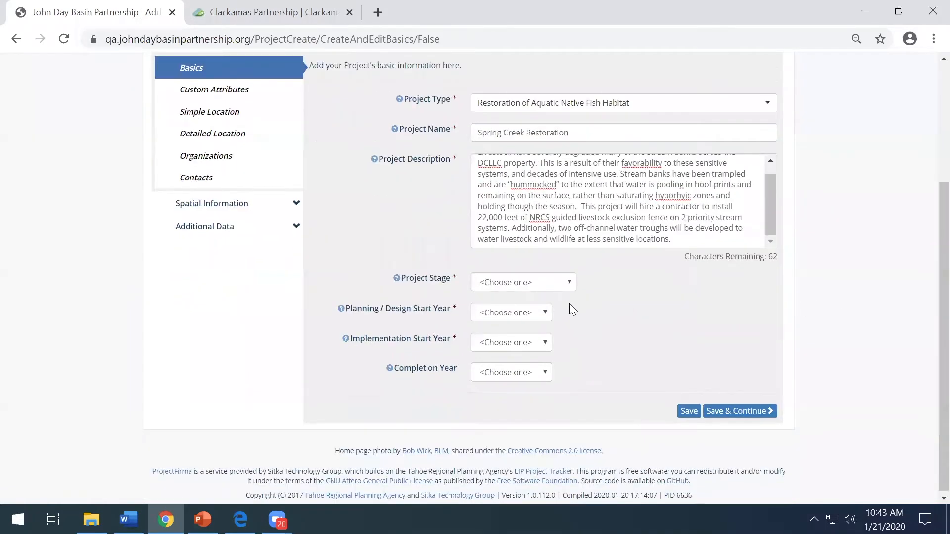
click(547, 284)
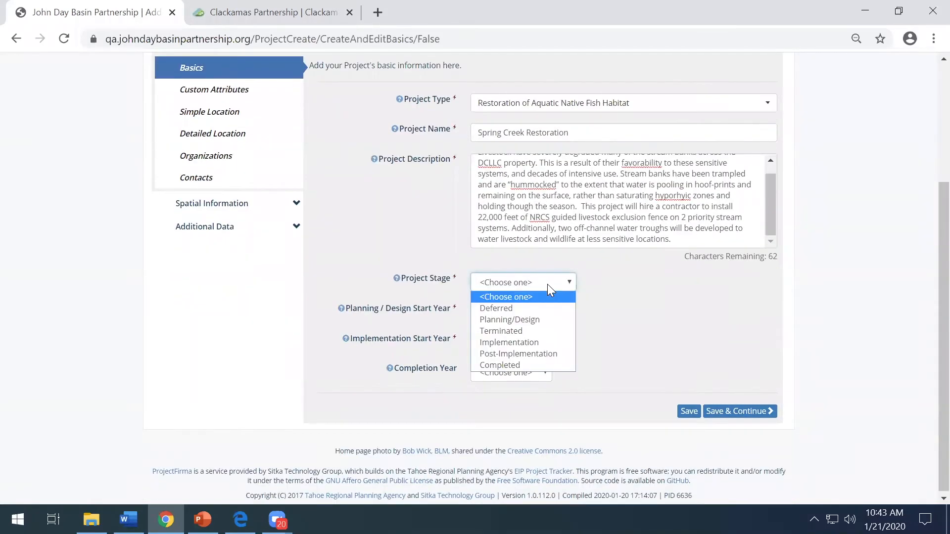
click(547, 324)
click(543, 314)
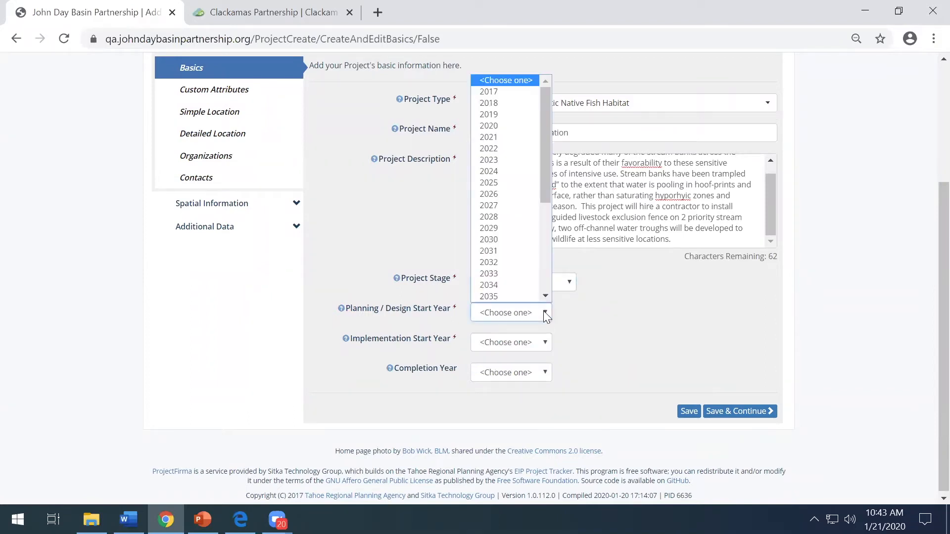
click(510, 104)
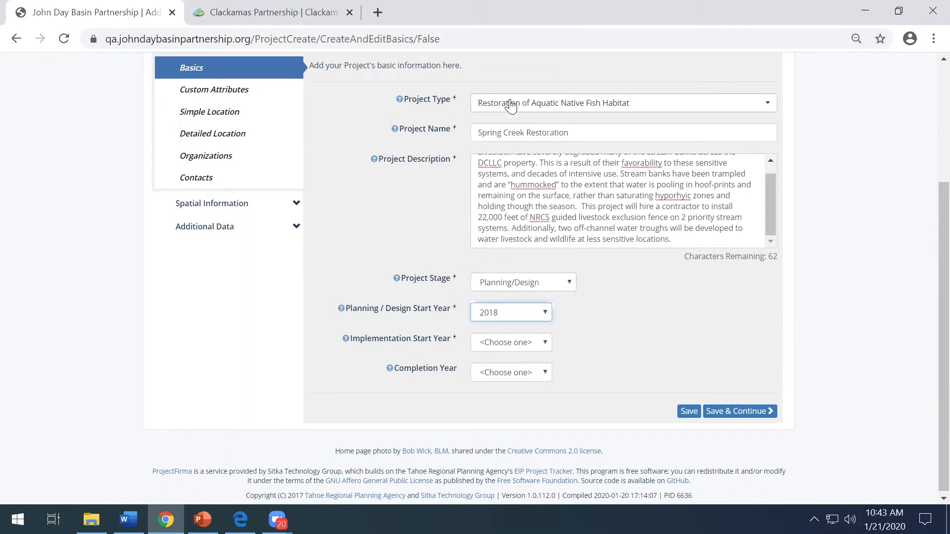
Step: Set the Implementation Start Year to 2020 and the Completion Year to 2021, and save the Basics section to continue to Custom Attributes
click(524, 341)
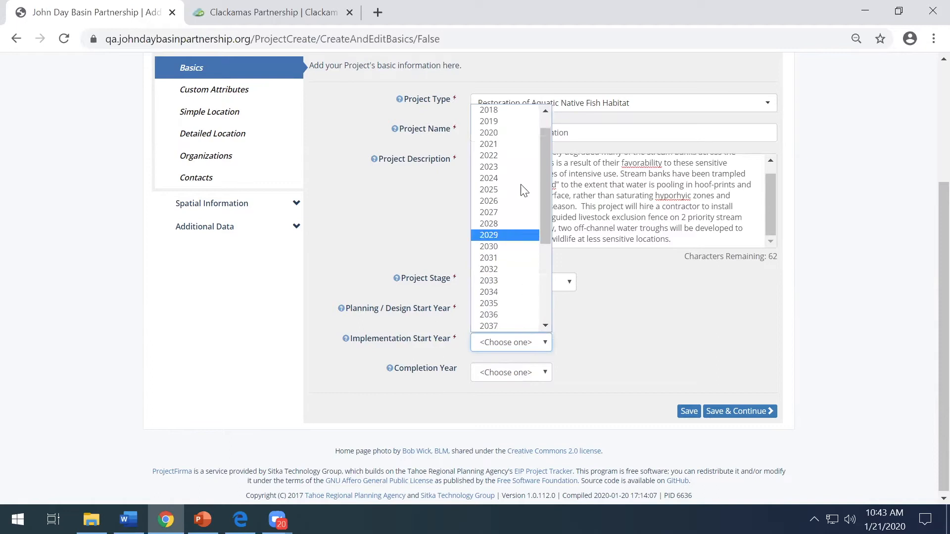
click(510, 134)
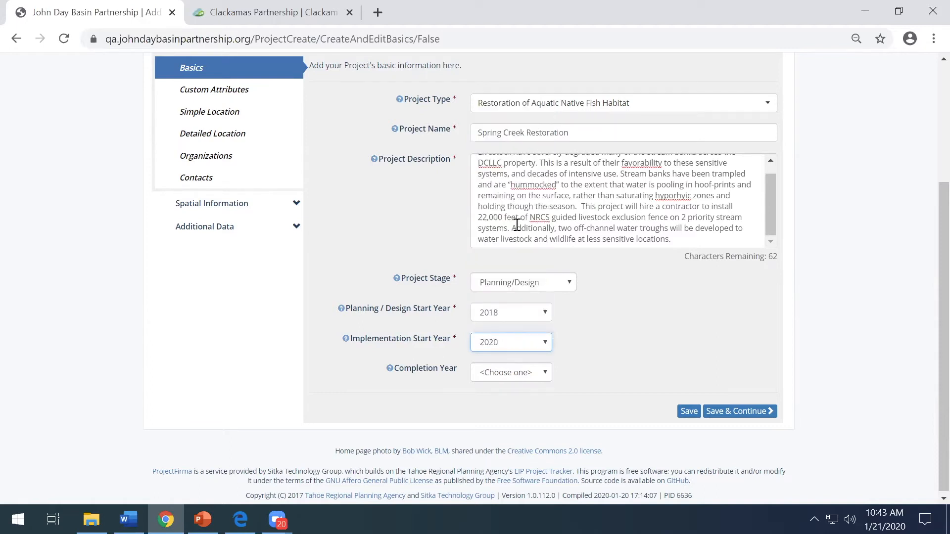
click(519, 374)
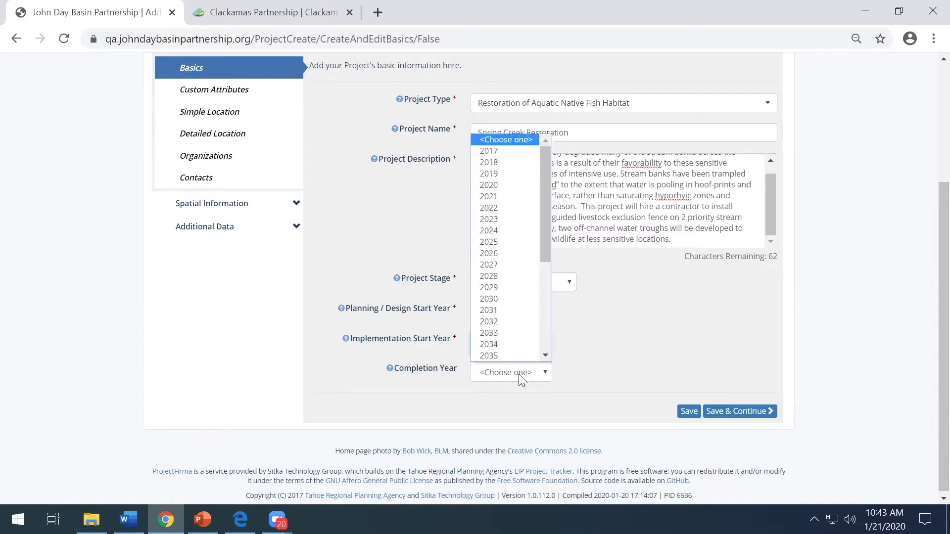
click(500, 195)
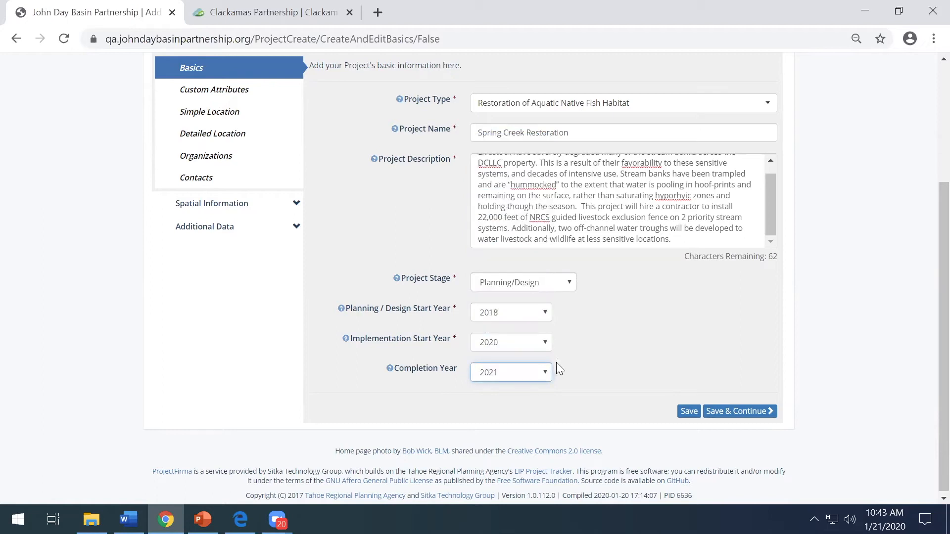
click(752, 412)
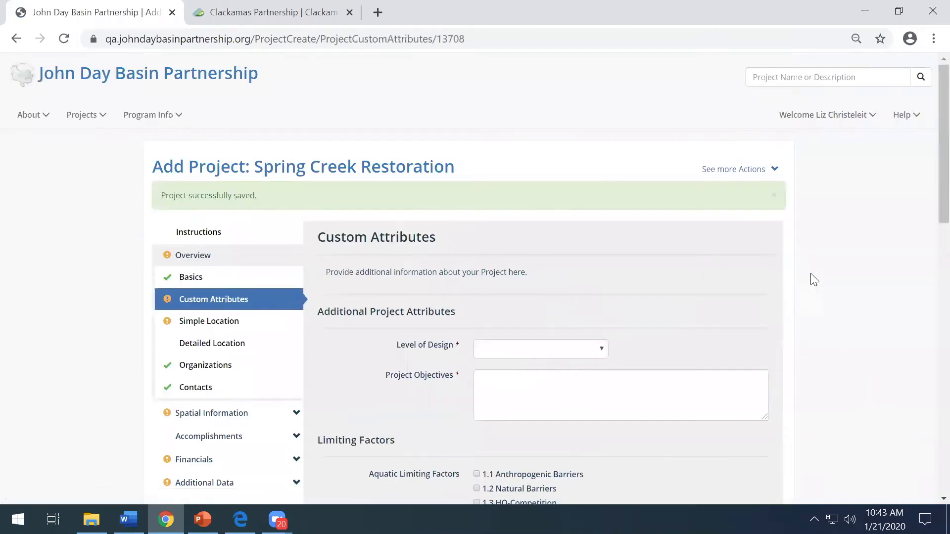
Step: Review the Custom Attributes section from Level of Design through the limiting factors, including the project's creation record below the form
scroll(838, 268, down, 3)
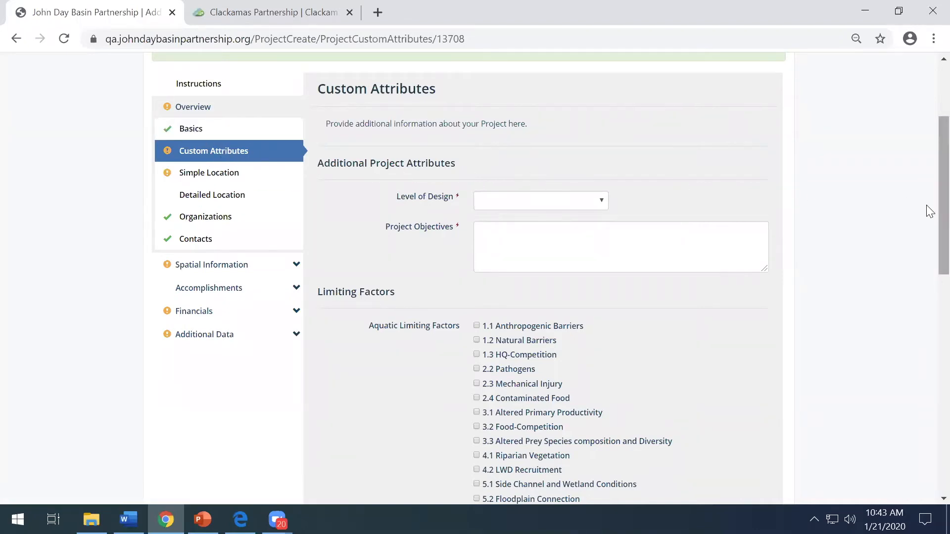
scroll(926, 204, down, 10)
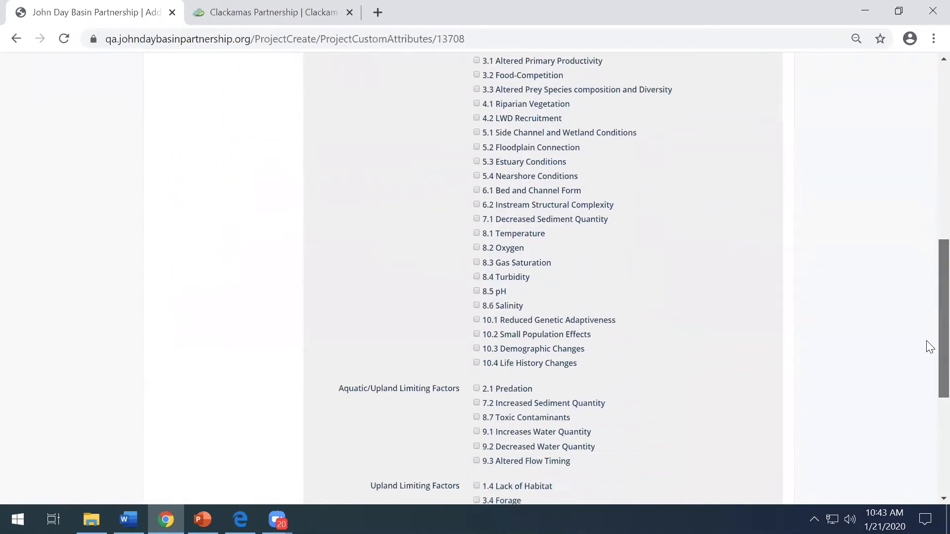
scroll(926, 421, down, 2)
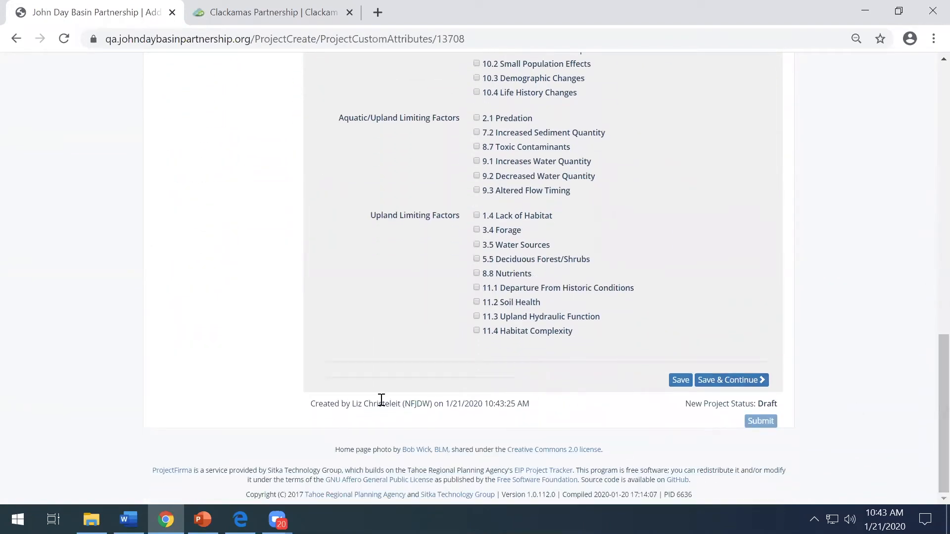
drag(307, 409, 529, 409)
click(533, 412)
scroll(929, 429, up, 7)
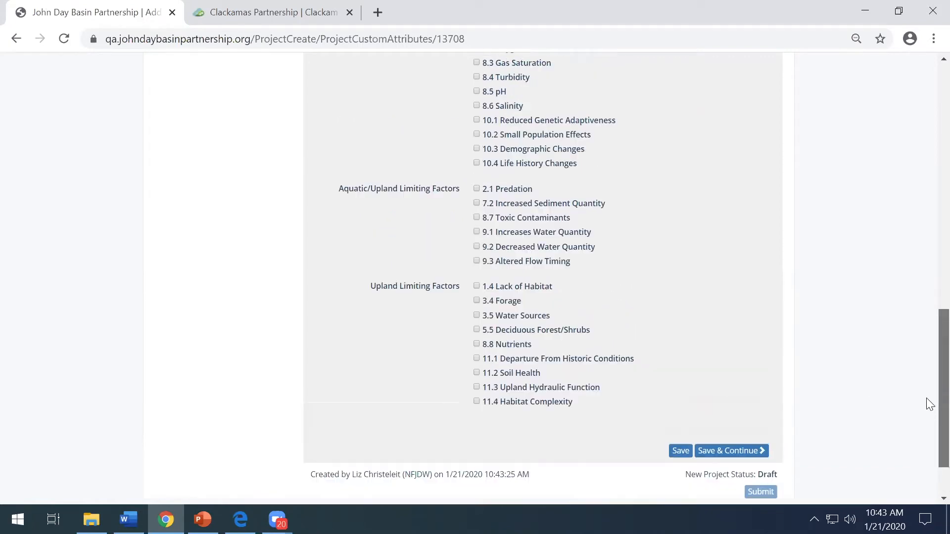
scroll(928, 257, up, 5)
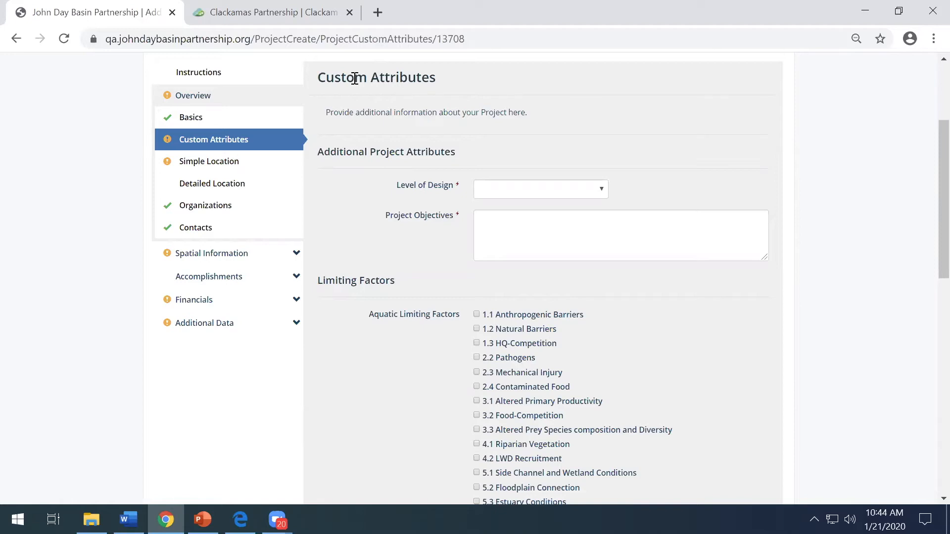
Step: Set the Level of Design to "30% - Available upon request" and get the Project Objectives field ready for text
click(600, 190)
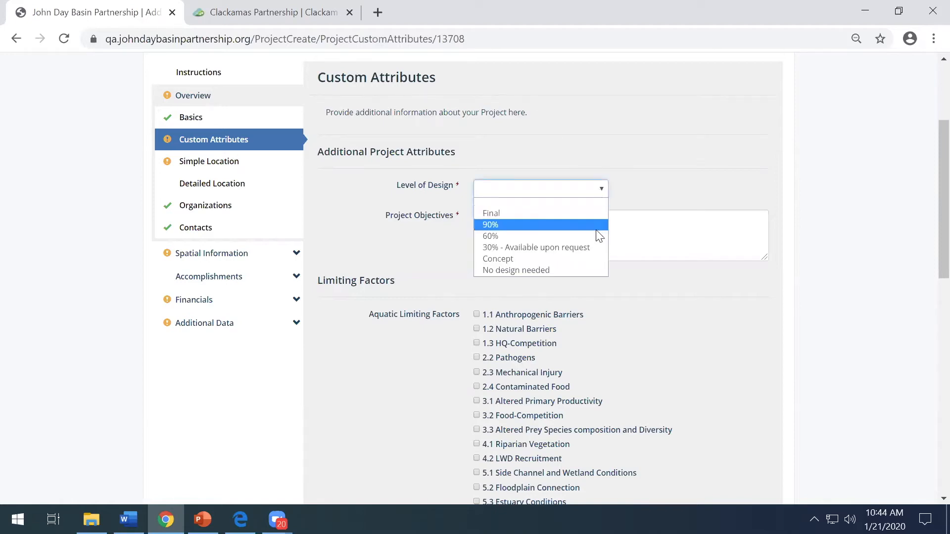
click(596, 247)
click(563, 223)
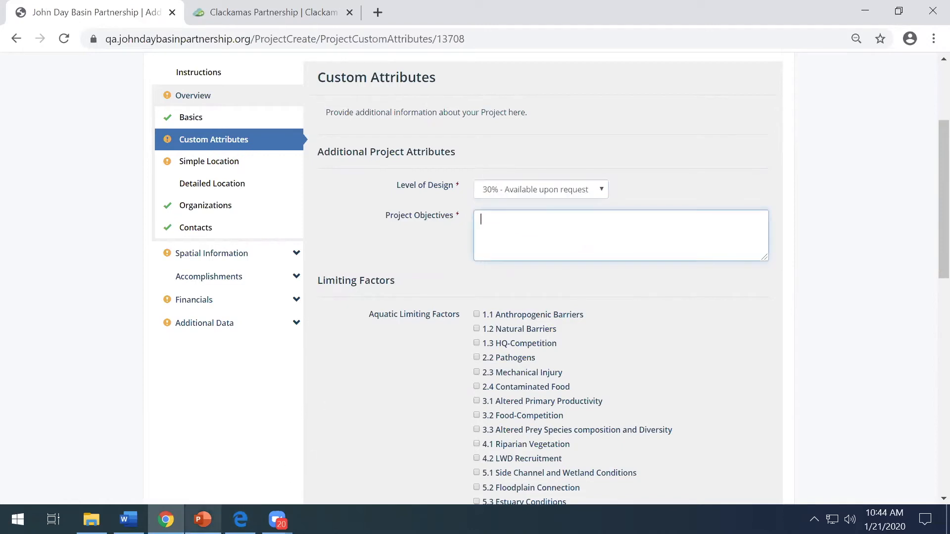
Step: Switch to the Word interest form and copy the three Objectives lines under Project Goals
click(128, 520)
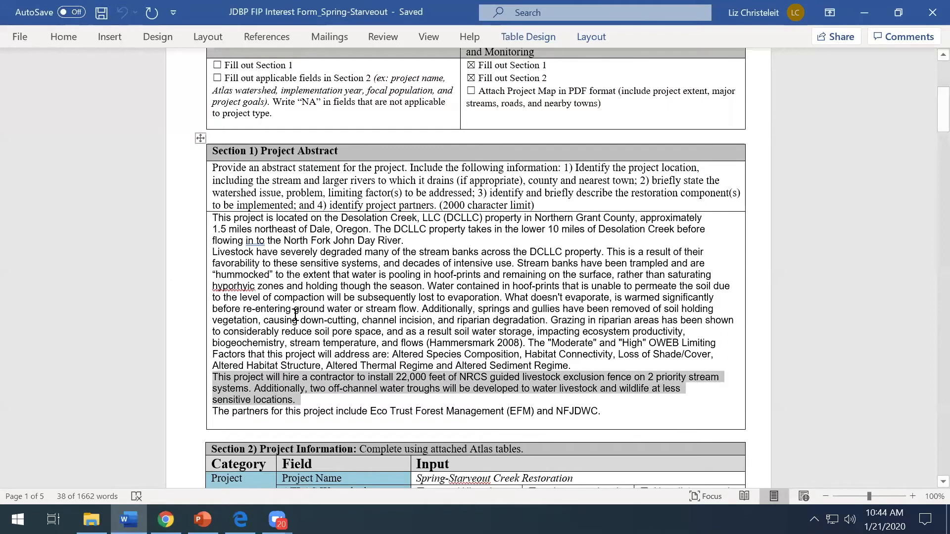
scroll(295, 314, down, 10)
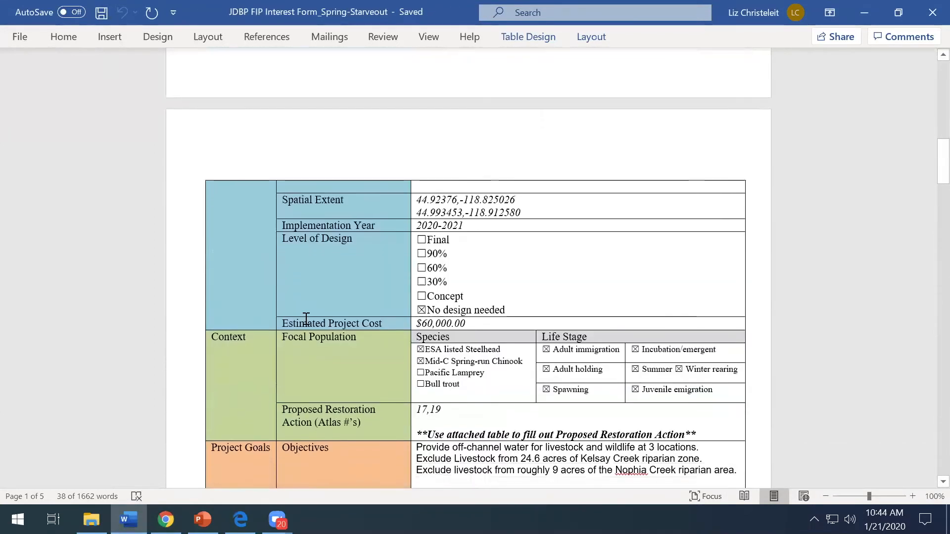
scroll(305, 319, down, 5)
drag(419, 300, 739, 336)
key(ctrl+c)
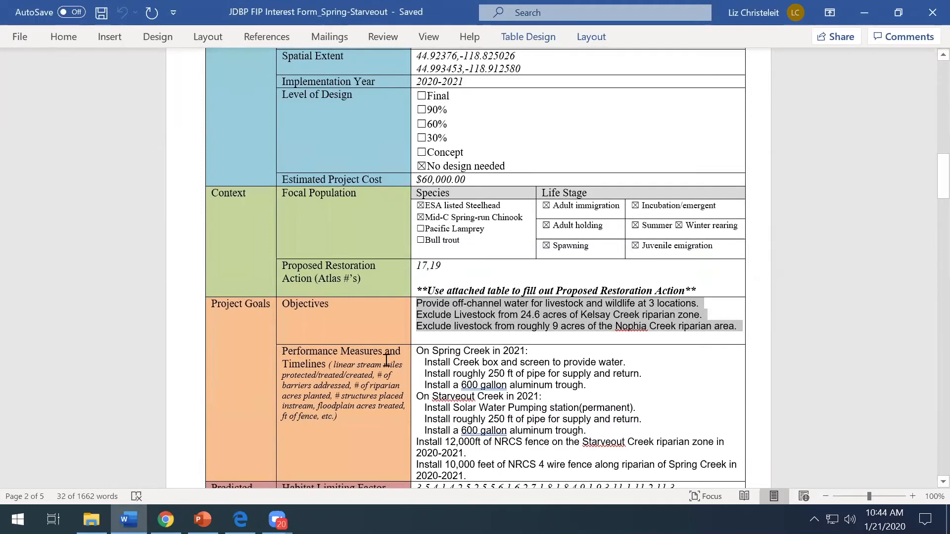
Step: Switch back to Chrome and paste the copied objectives into Project Objectives
click(166, 519)
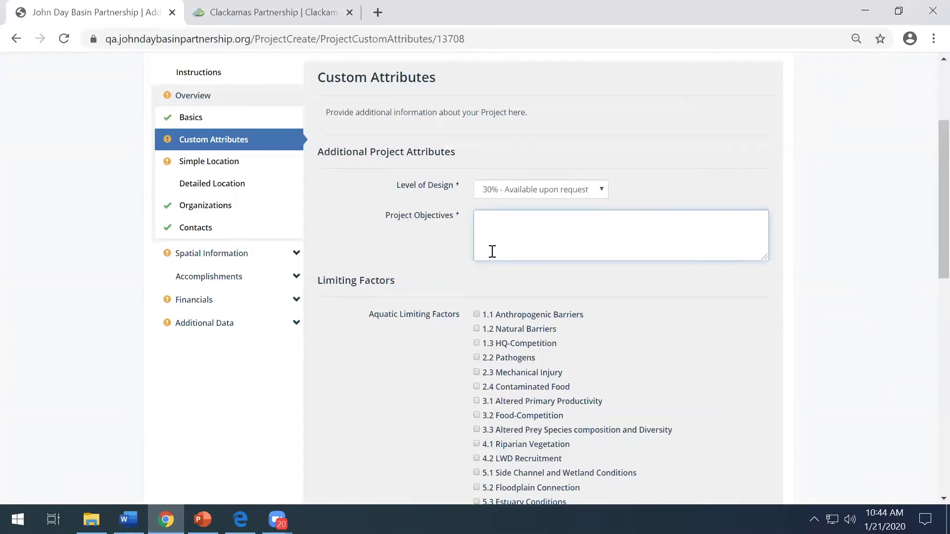
key(ctrl+v)
click(901, 334)
Step: Select 4.1 Riparian Vegetation and 8.1 Temperature as Aquatic Limiting Factors
scroll(901, 333, down, 2)
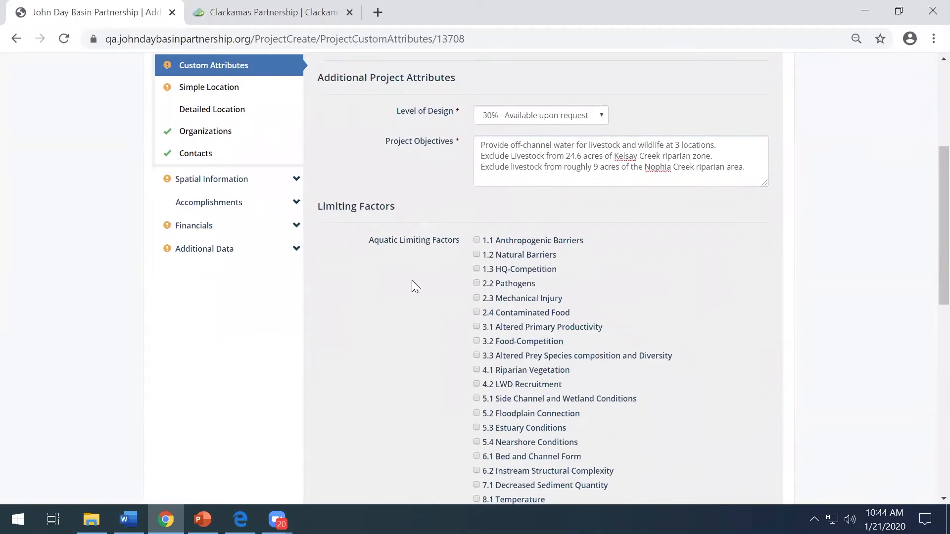
scroll(454, 300, down, 2)
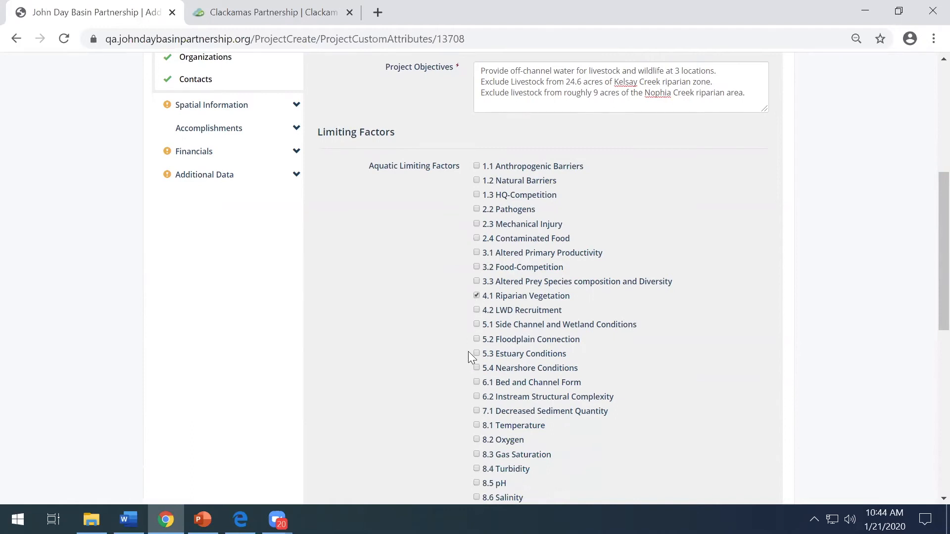
scroll(468, 354, down, 2)
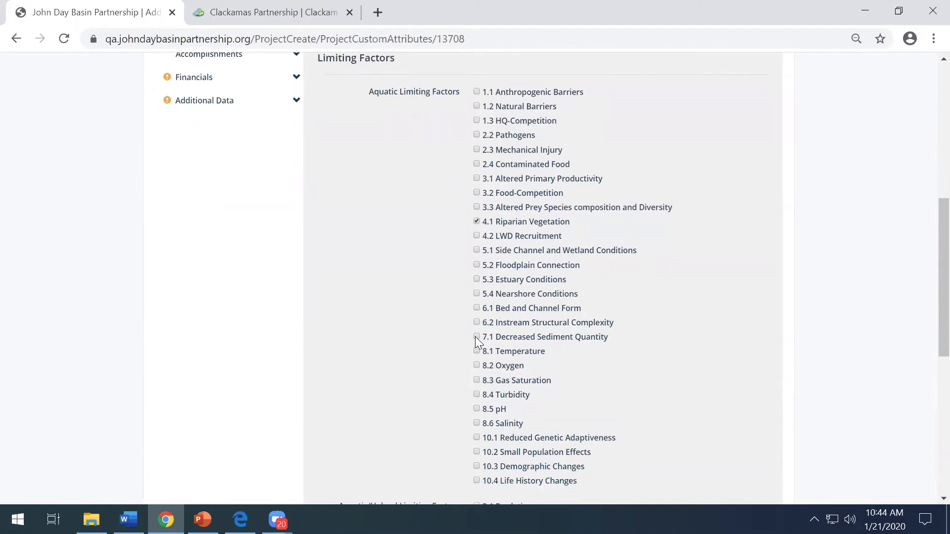
click(476, 351)
scroll(481, 408, down, 2)
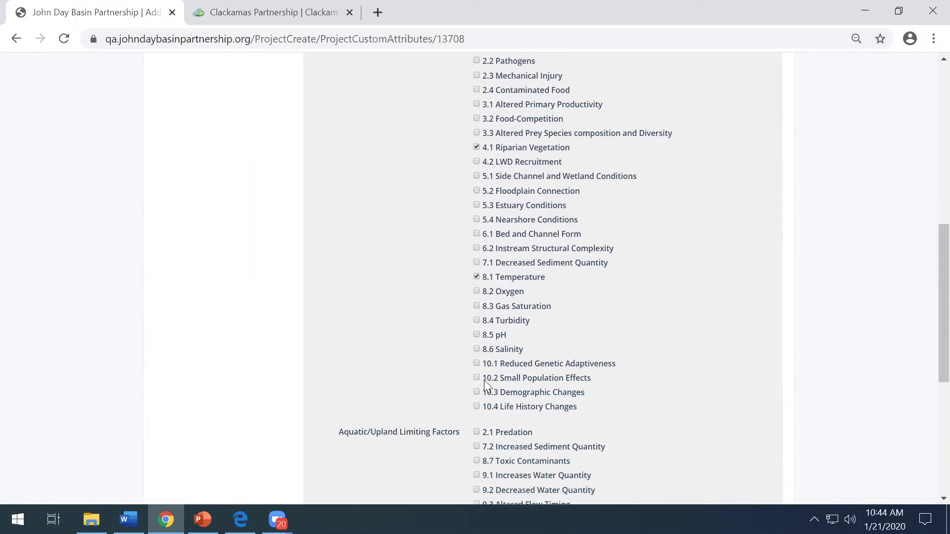
Step: Select limiting factors 9.1 Increases Water Quantity, 1.4 Lack of Habitat and 11.3 Upland Hydraulic Function, and save to continue to Simple Location
scroll(480, 376, down, 4)
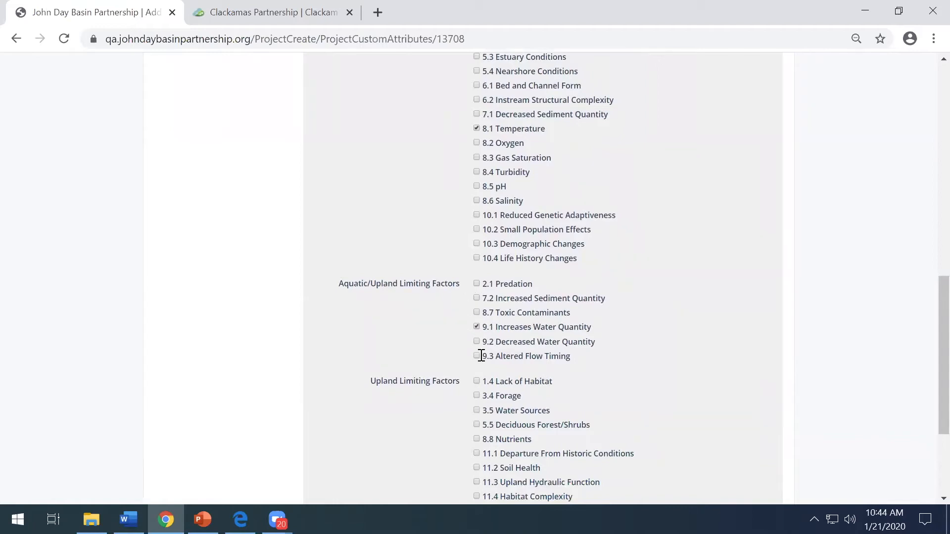
scroll(480, 346, down, 3)
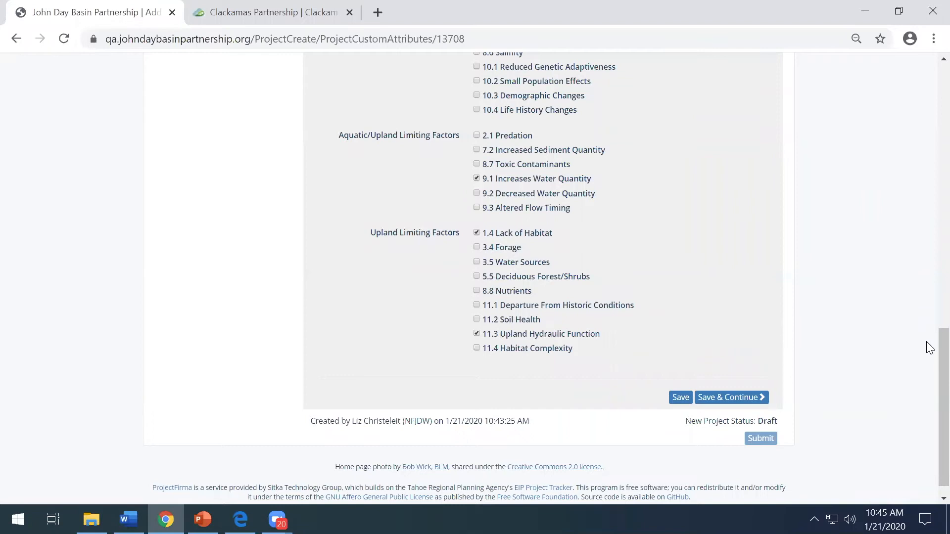
scroll(928, 348, up, 2)
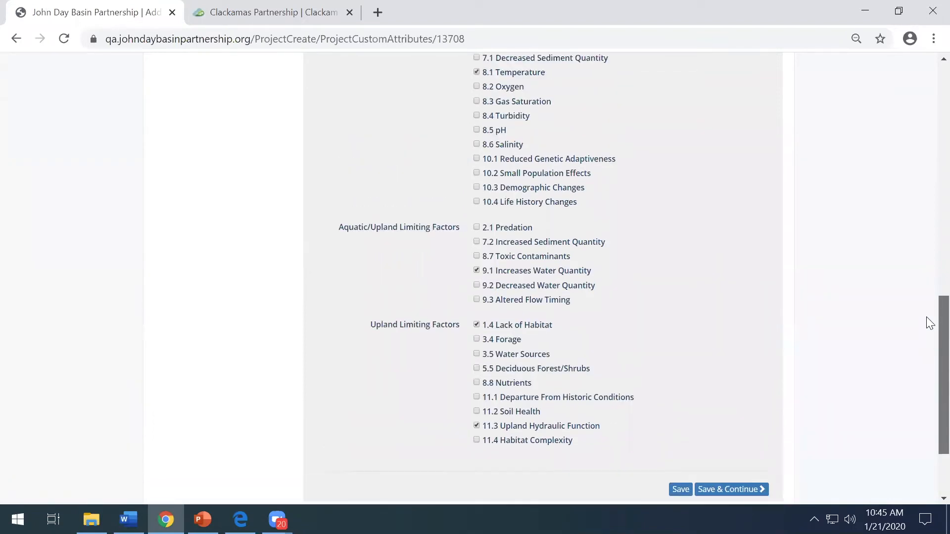
scroll(926, 320, down, 1)
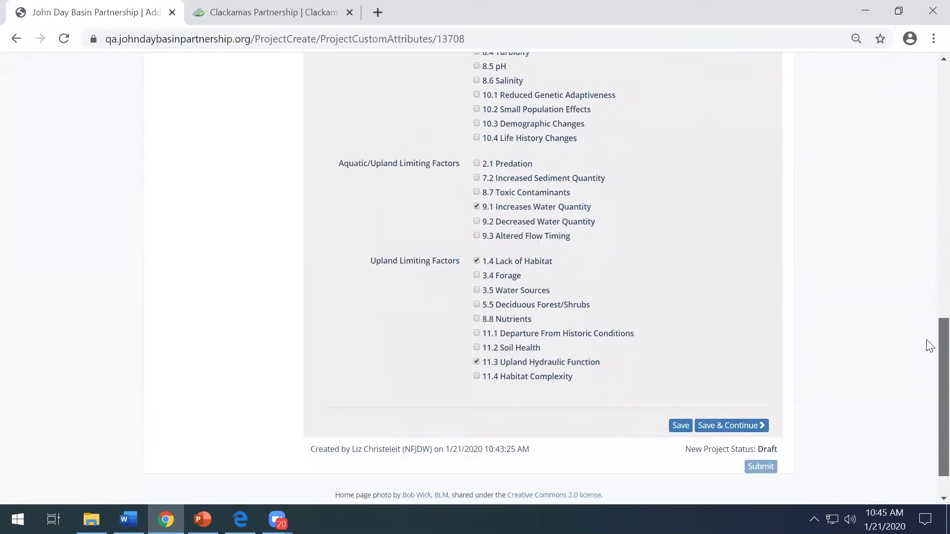
click(753, 428)
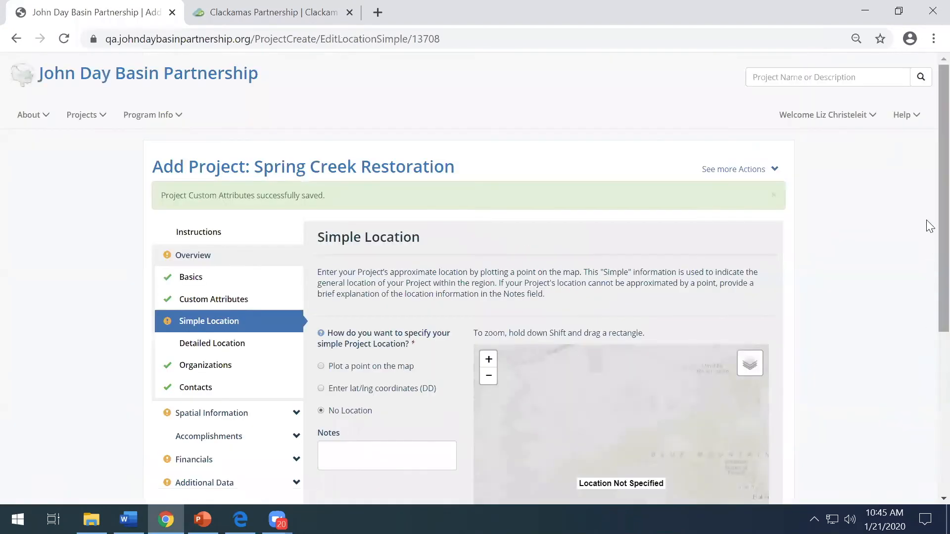
scroll(926, 207, down, 2)
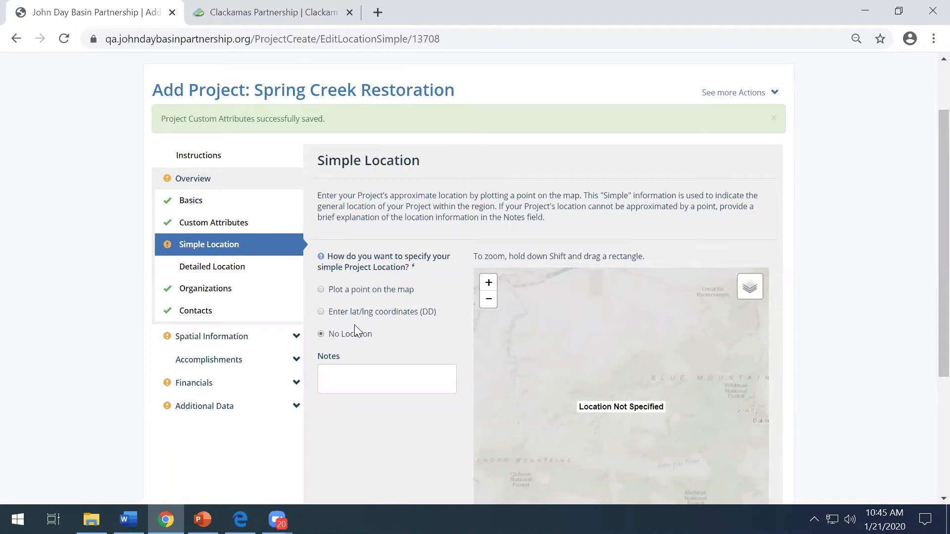
click(358, 371)
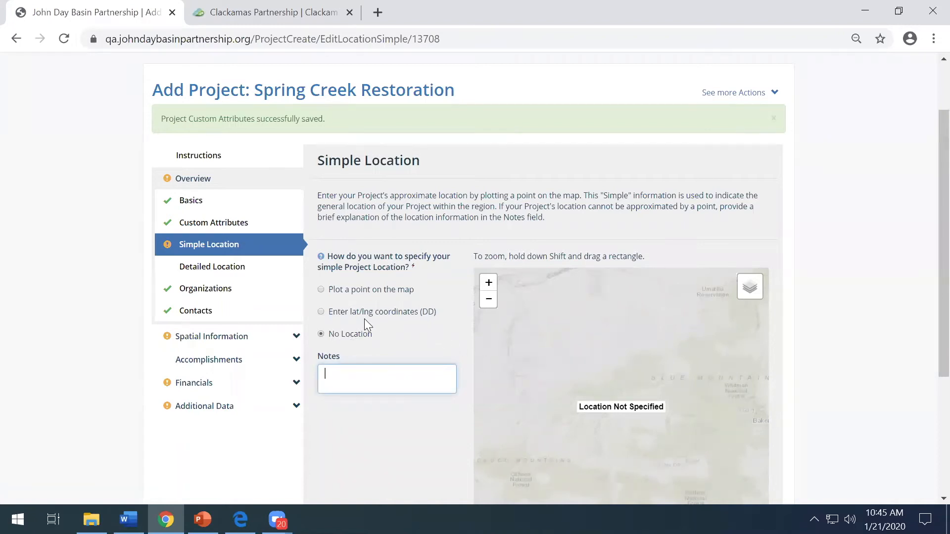
click(339, 321)
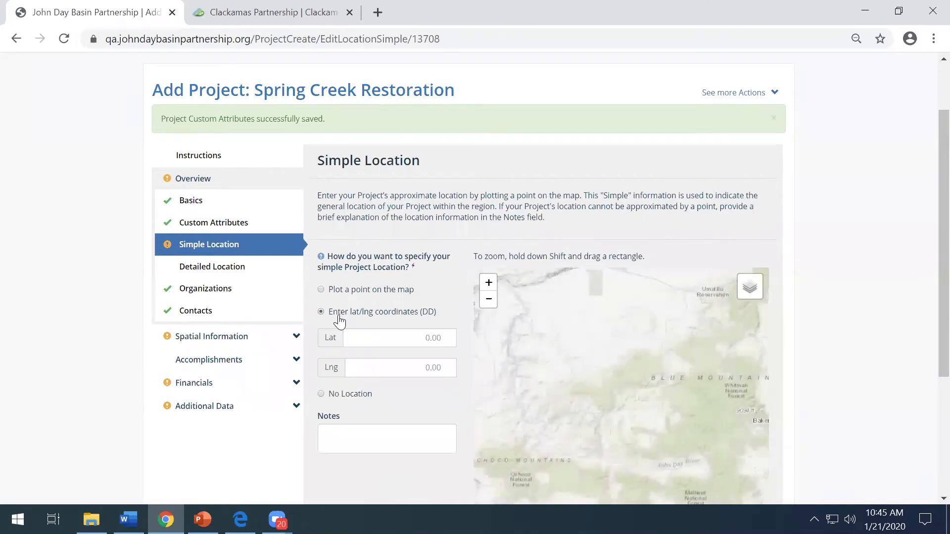
Step: Plot the project's simple location on the map near the Umatilla–Grant line, at about 44.9935, -118.9272, and save to continue to Detailed Location
click(350, 292)
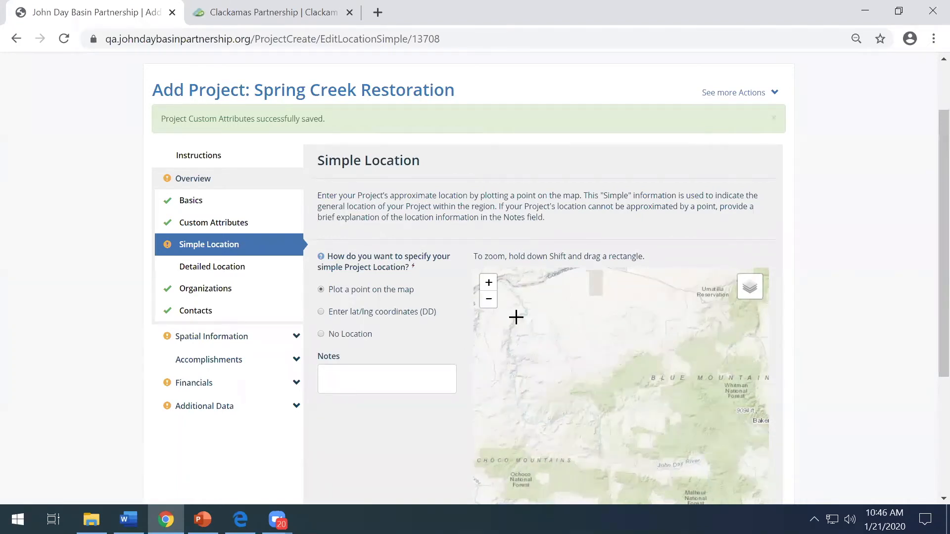
scroll(879, 346, down, 2)
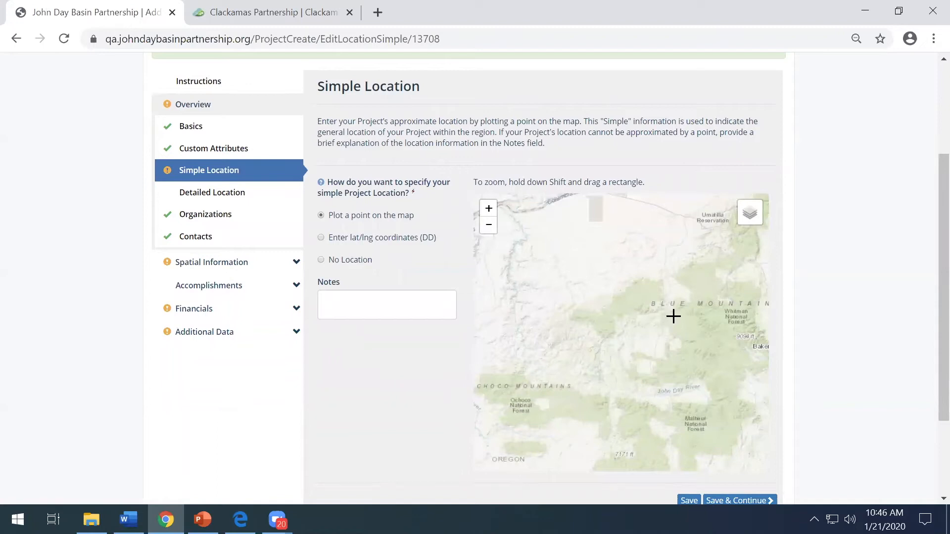
click(491, 211)
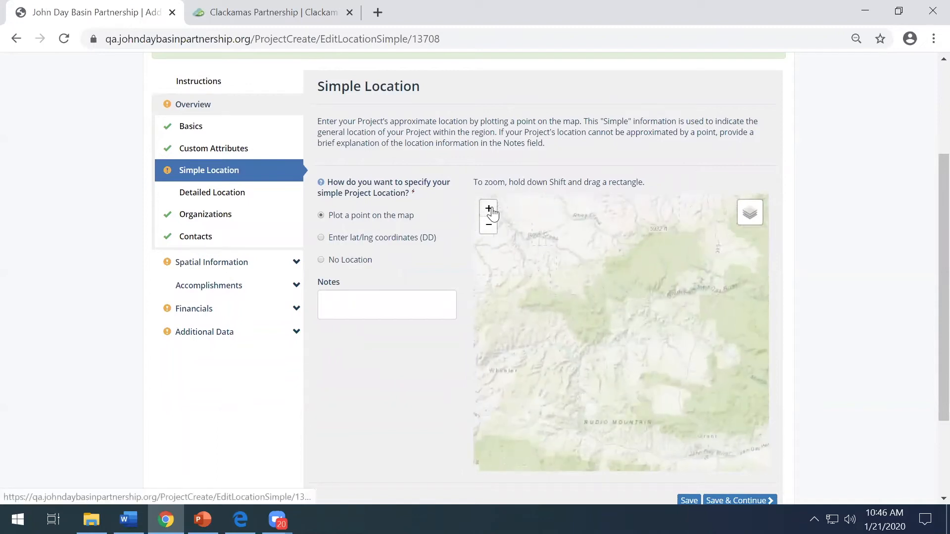
click(491, 211)
click(492, 213)
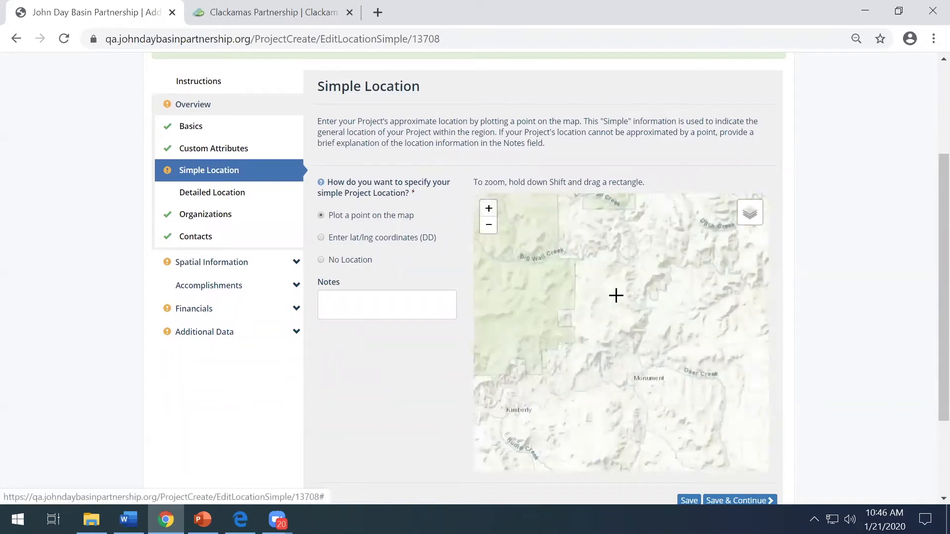
drag(697, 371, 538, 309)
drag(689, 320, 587, 269)
drag(690, 311, 661, 422)
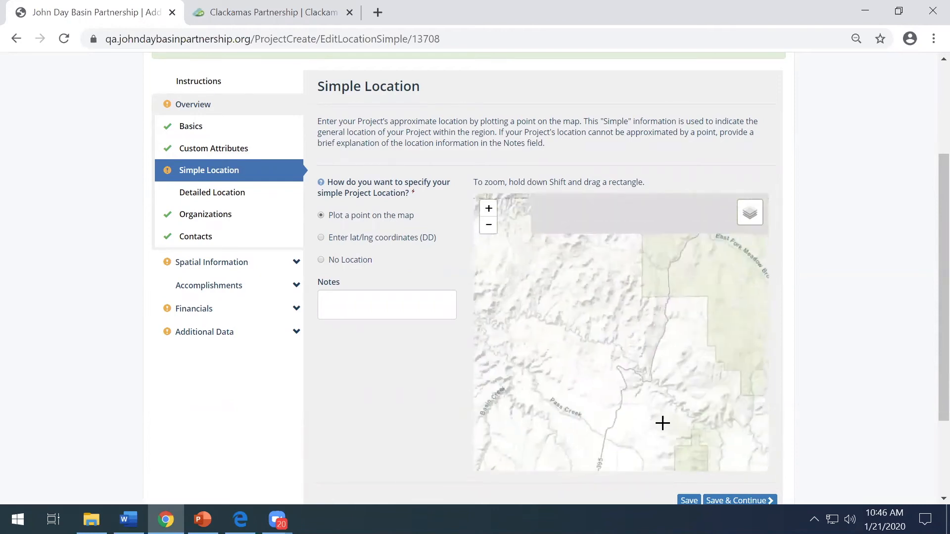
drag(690, 298, 619, 369)
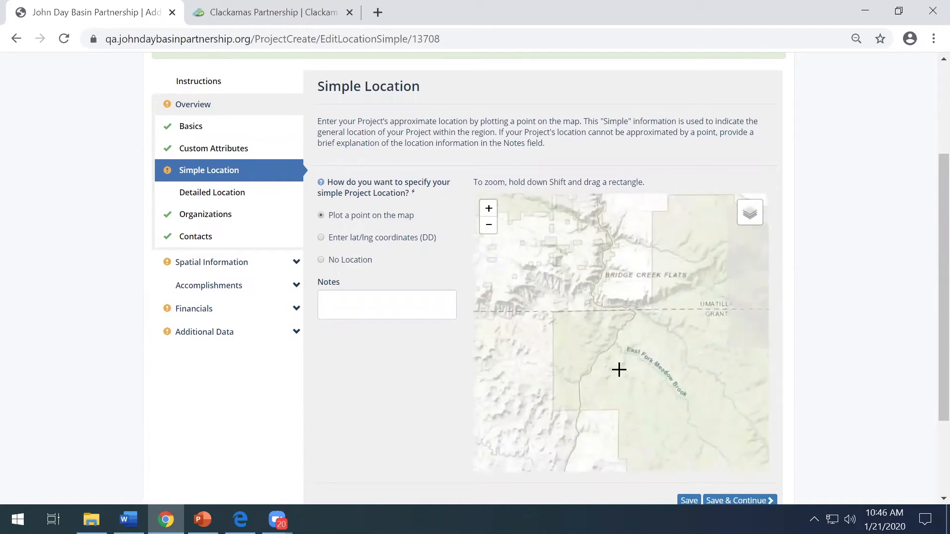
click(645, 313)
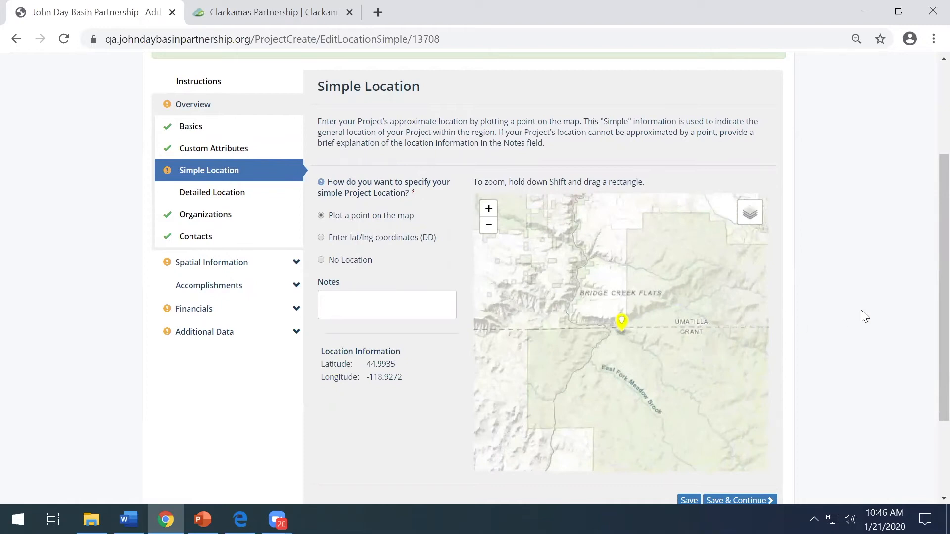
scroll(864, 317, down, 2)
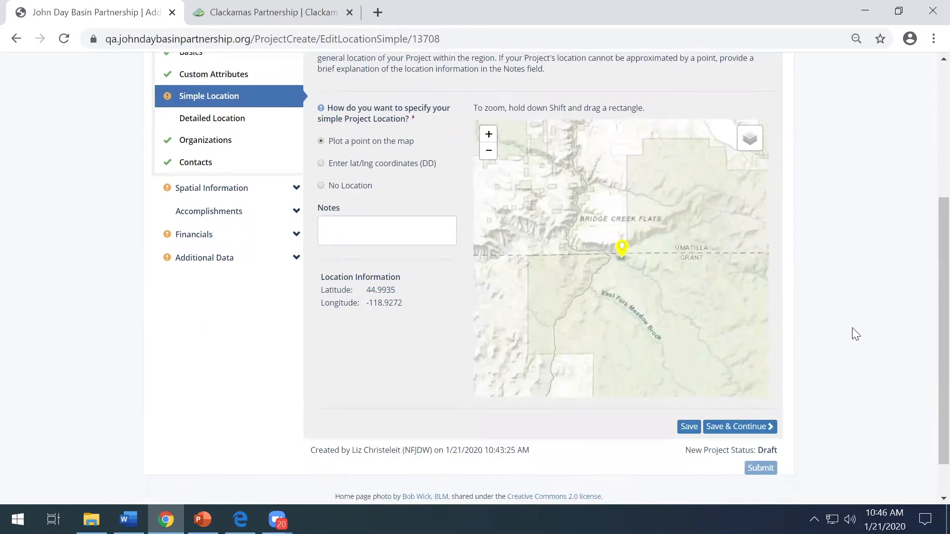
click(768, 429)
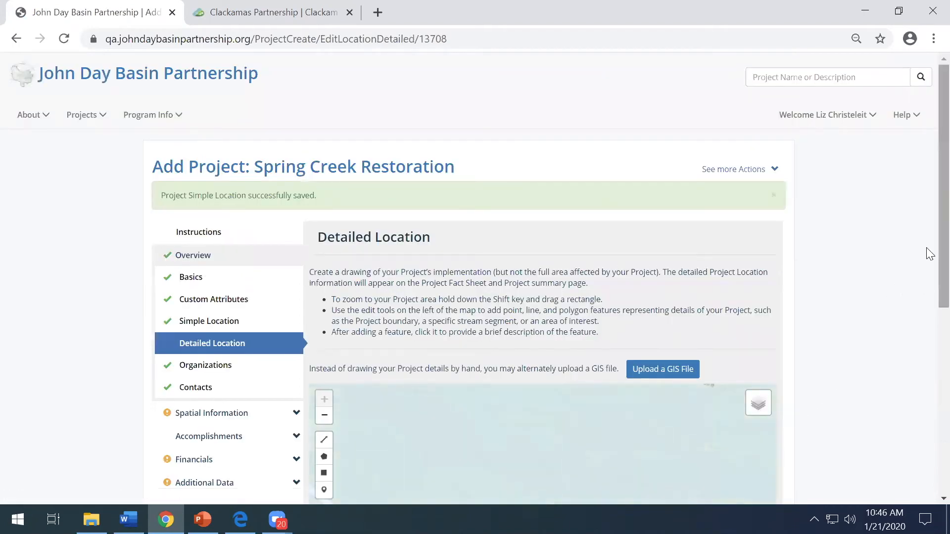
Step: Load the Desolation Spring-Starveout Project Extents file from the Desktop as the GIS file for the detailed location
scroll(926, 257, down, 3)
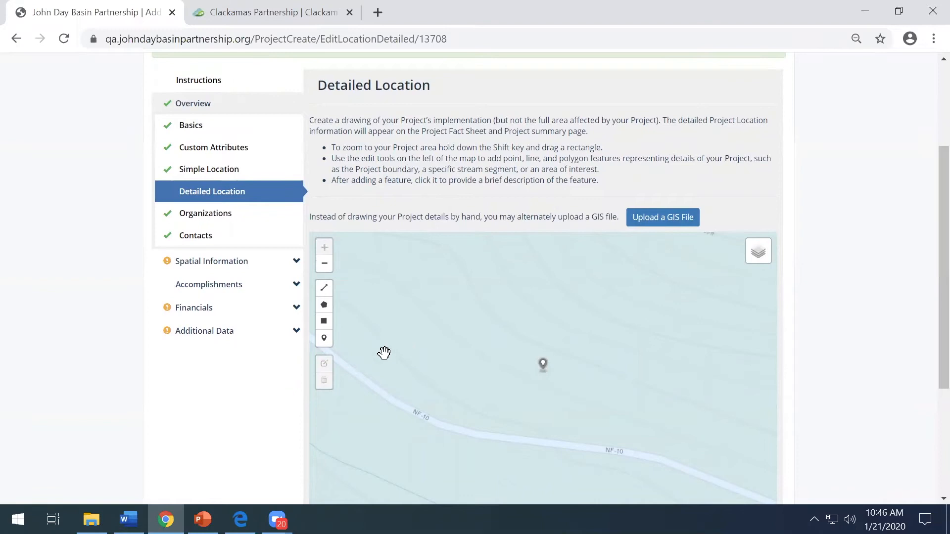
click(324, 264)
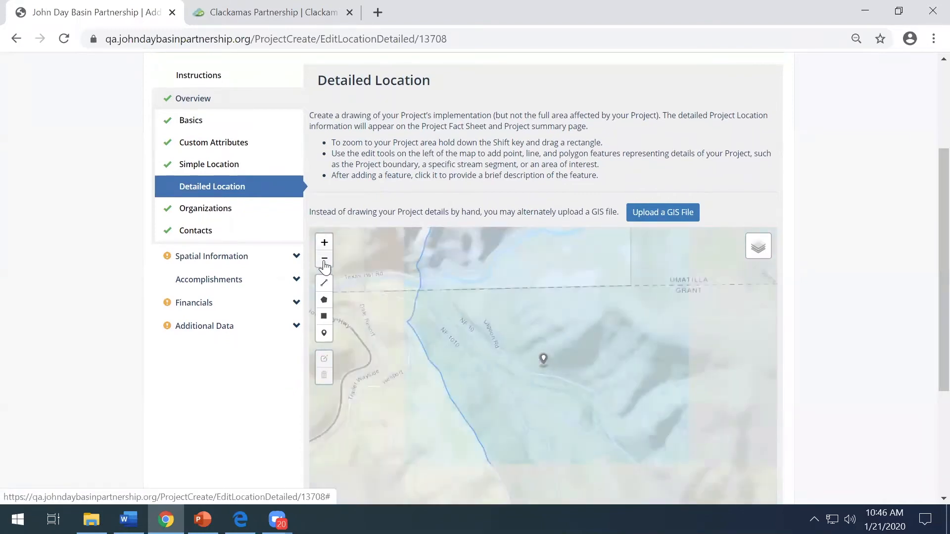
click(324, 263)
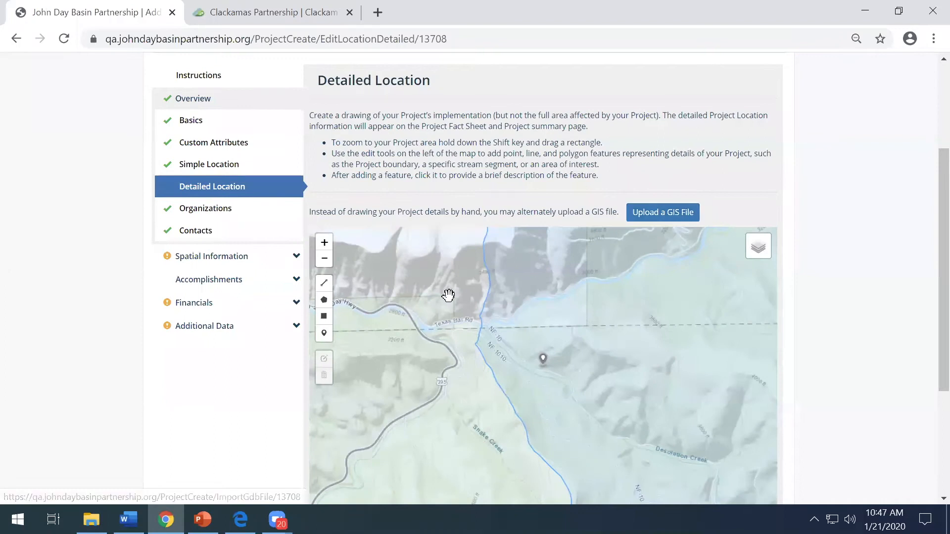
click(689, 220)
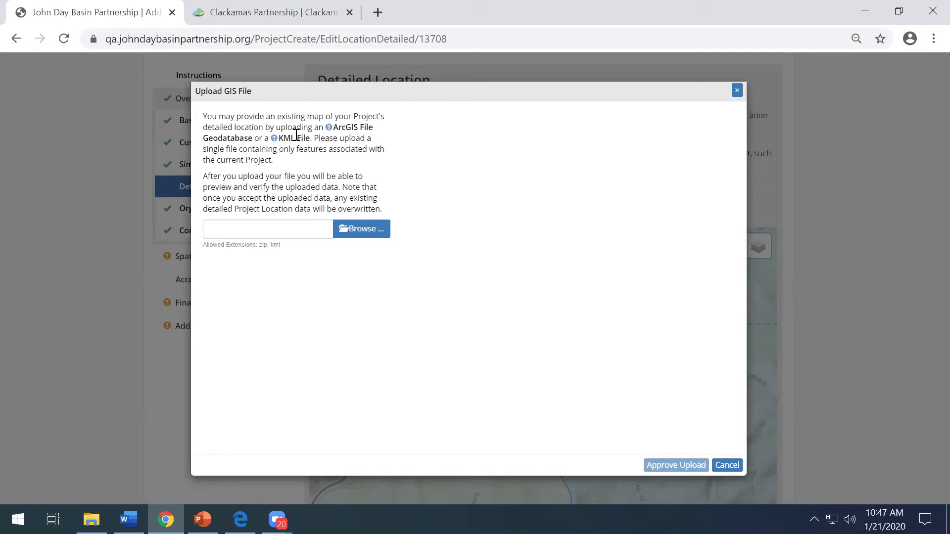
click(366, 232)
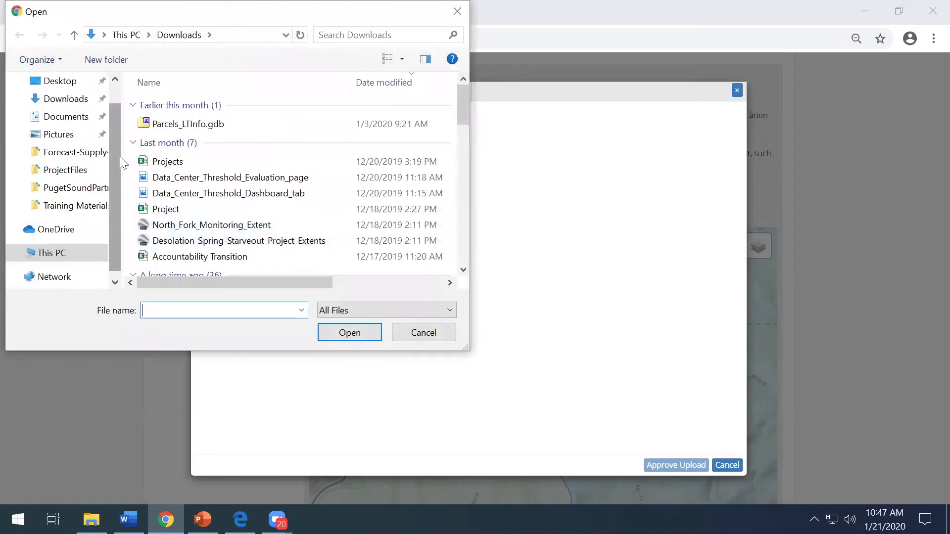
drag(120, 156, 117, 116)
click(57, 111)
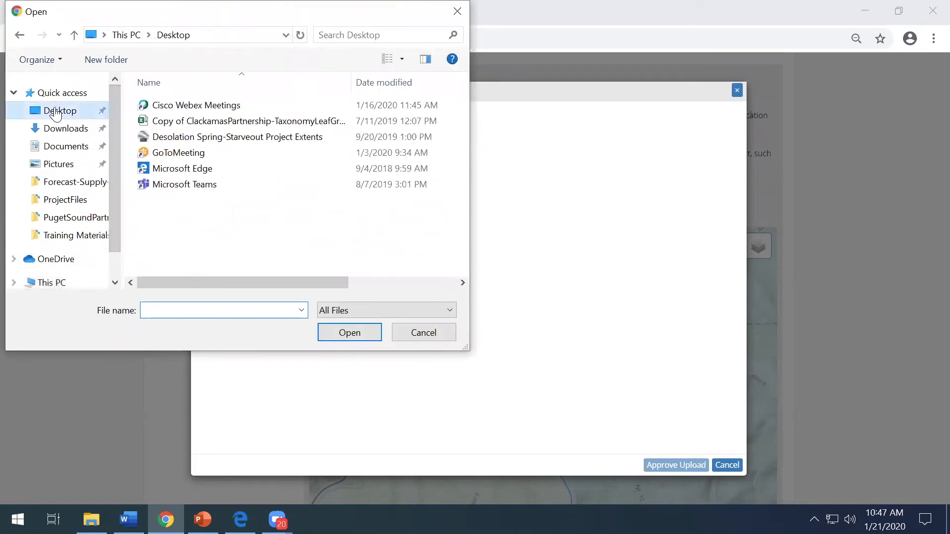
click(218, 137)
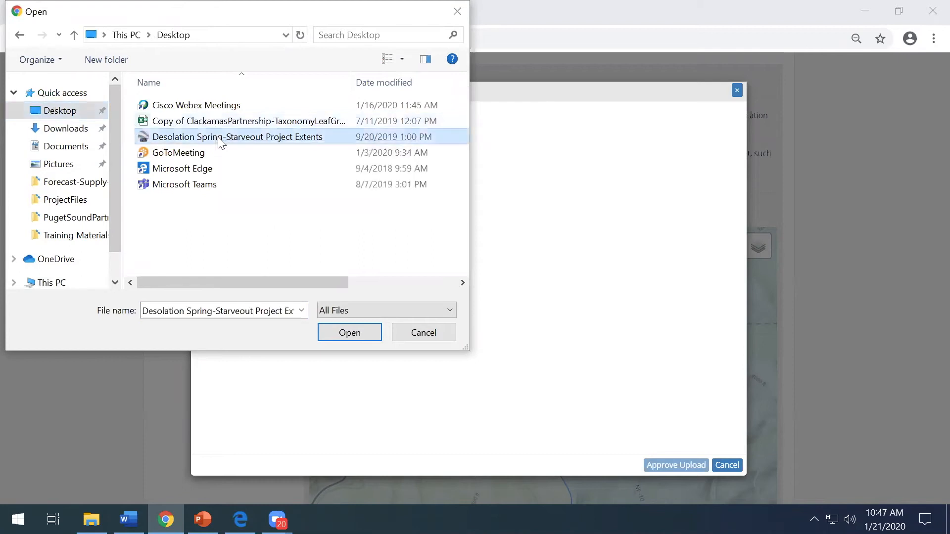
click(349, 333)
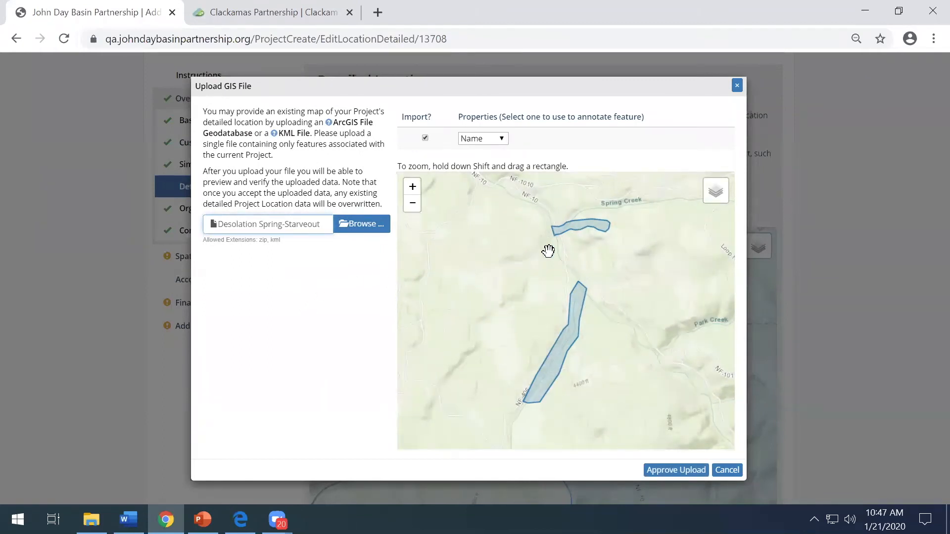
Step: Use the Name property to annotate the imported features and approve the GIS upload
click(503, 140)
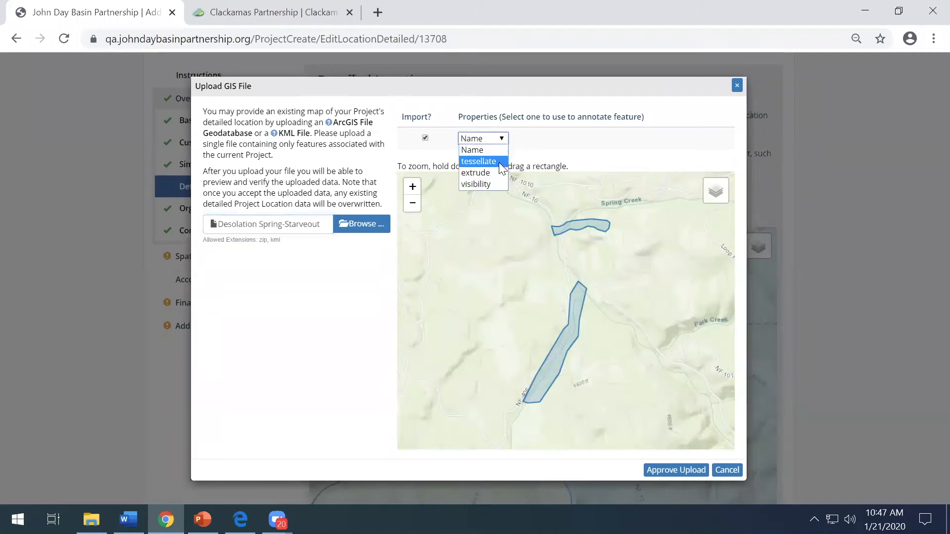
click(485, 150)
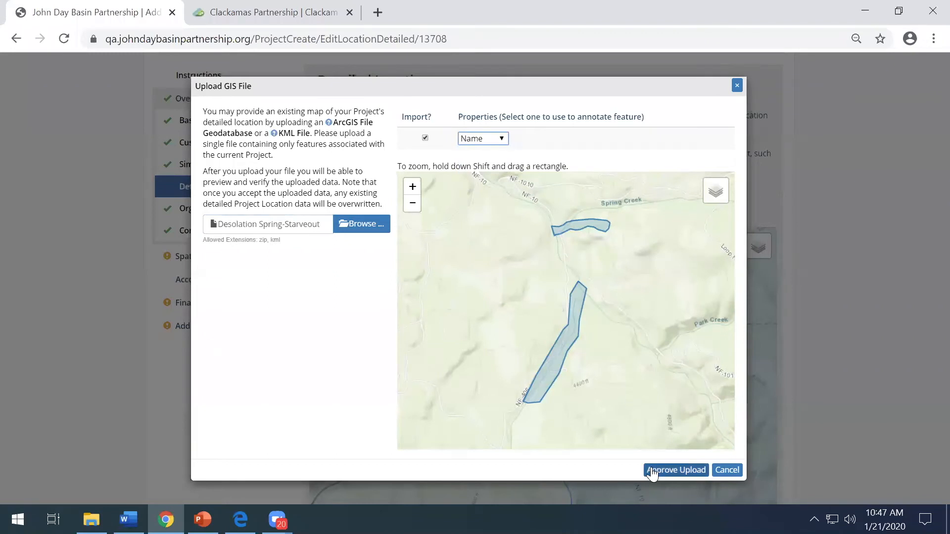
click(681, 473)
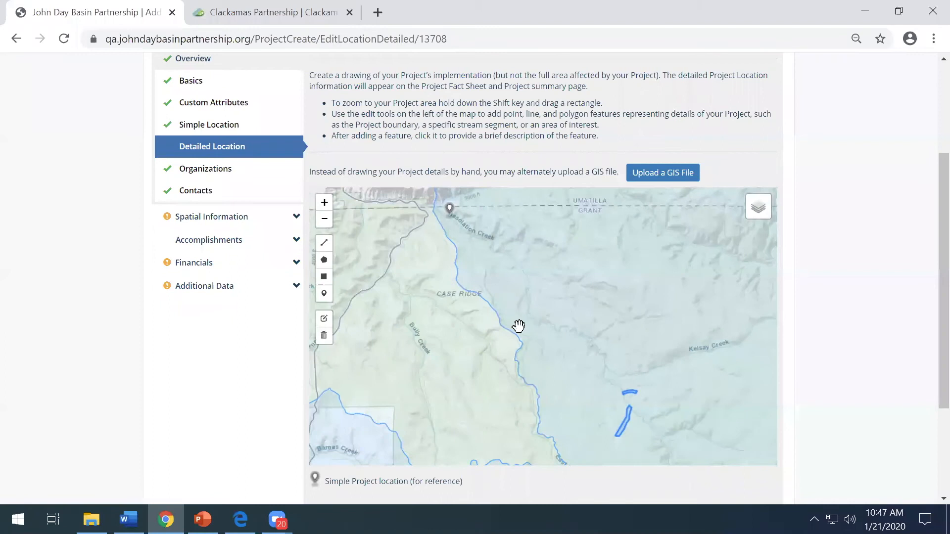
Step: Review the note on the southern uploaded extent, and save the detailed location to continue to Organizations
click(620, 438)
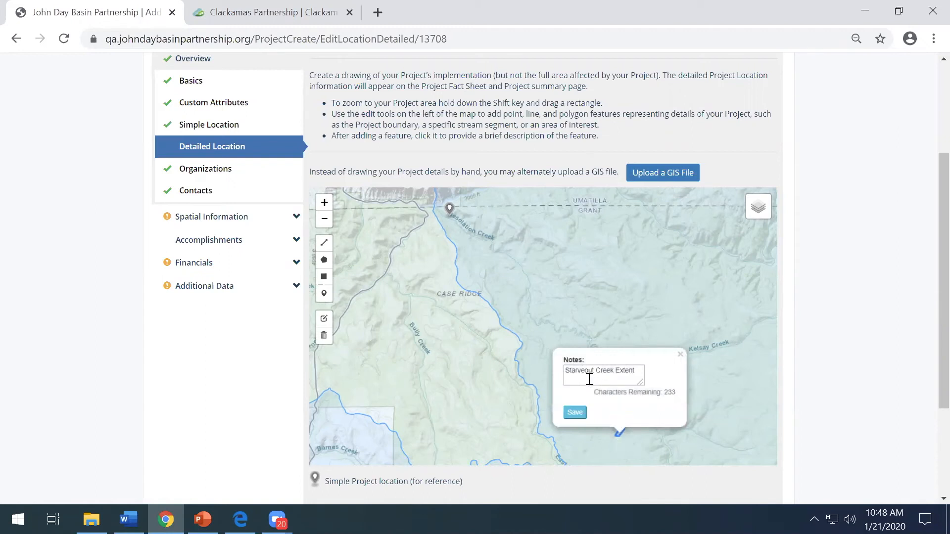
drag(569, 371, 635, 373)
click(632, 380)
click(680, 355)
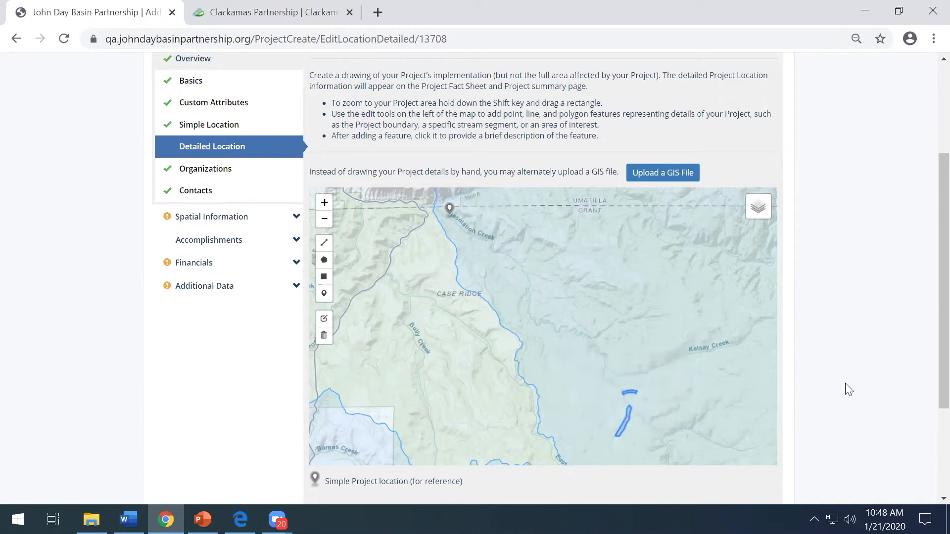
scroll(870, 395, down, 1)
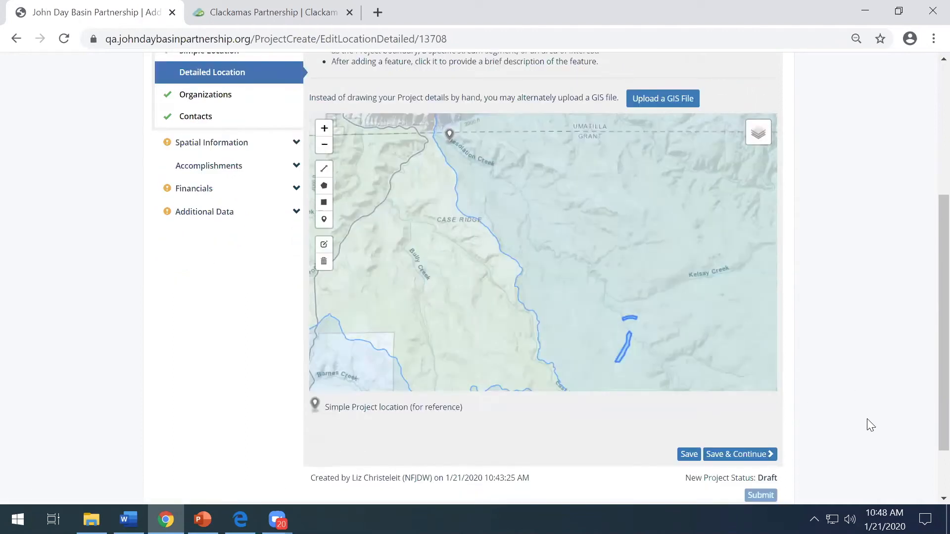
click(766, 461)
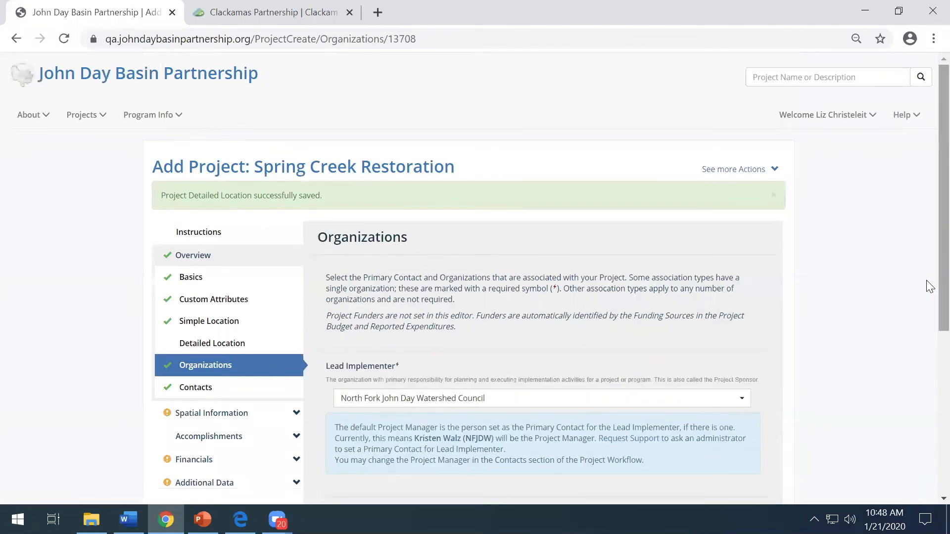
Step: Find Ecotrust Forest Management with the search text "eco" and add it as a project Partner
scroll(930, 307, down, 1)
scroll(929, 307, down, 2)
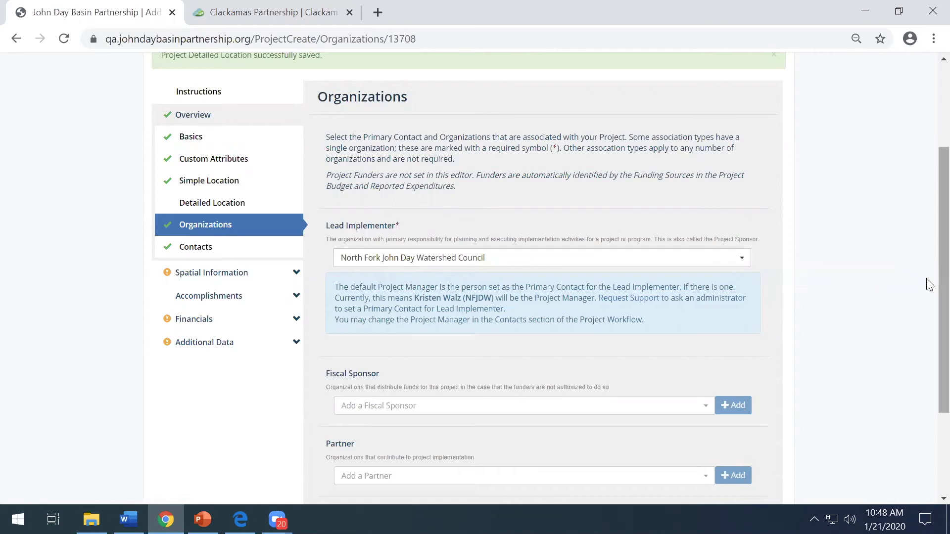
scroll(929, 283, down, 2)
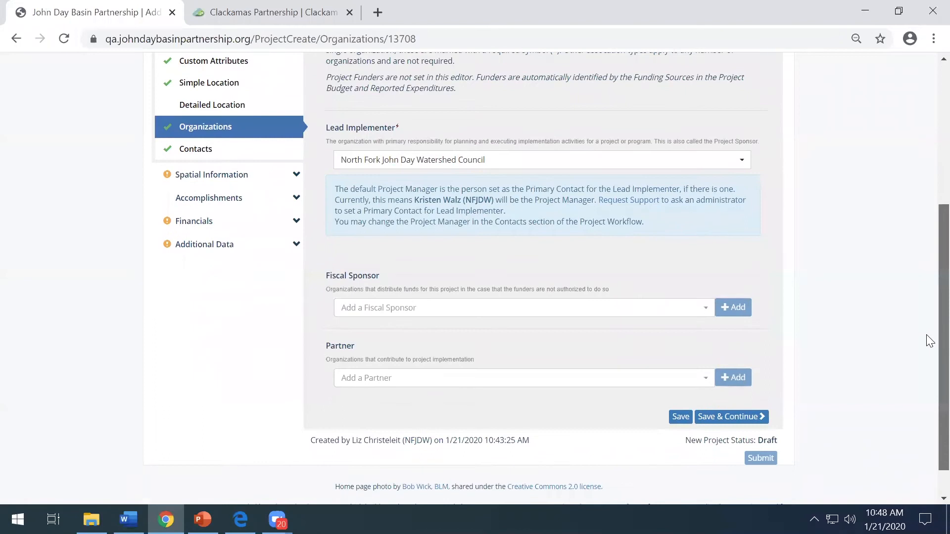
click(699, 380)
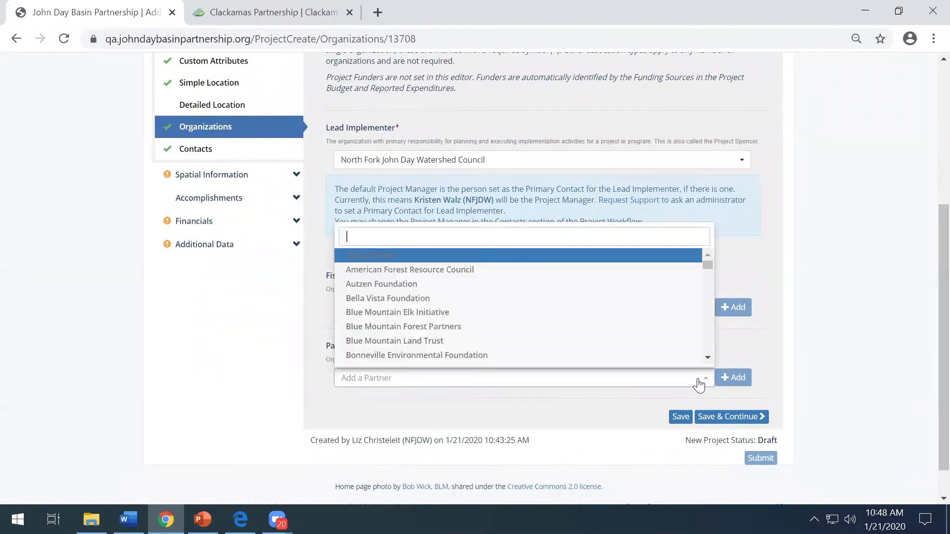
text(eco)
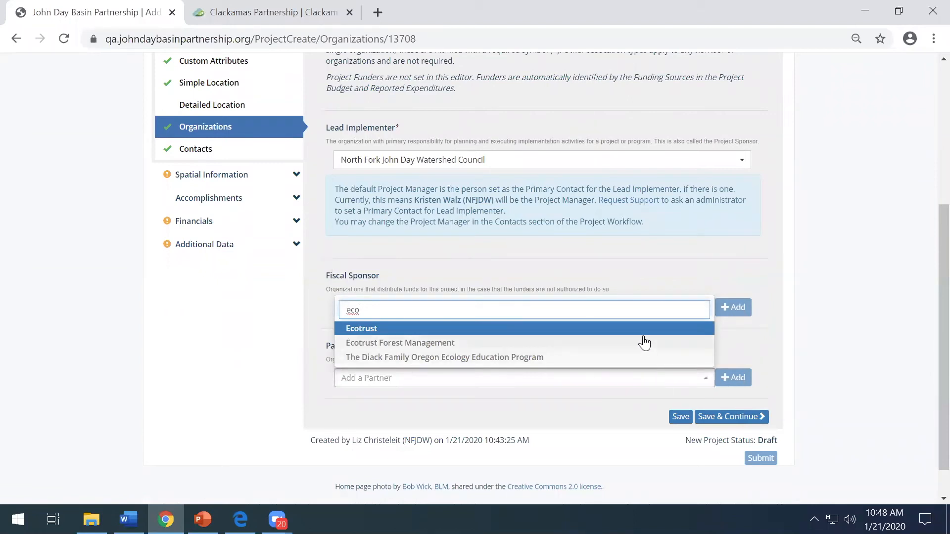
click(645, 346)
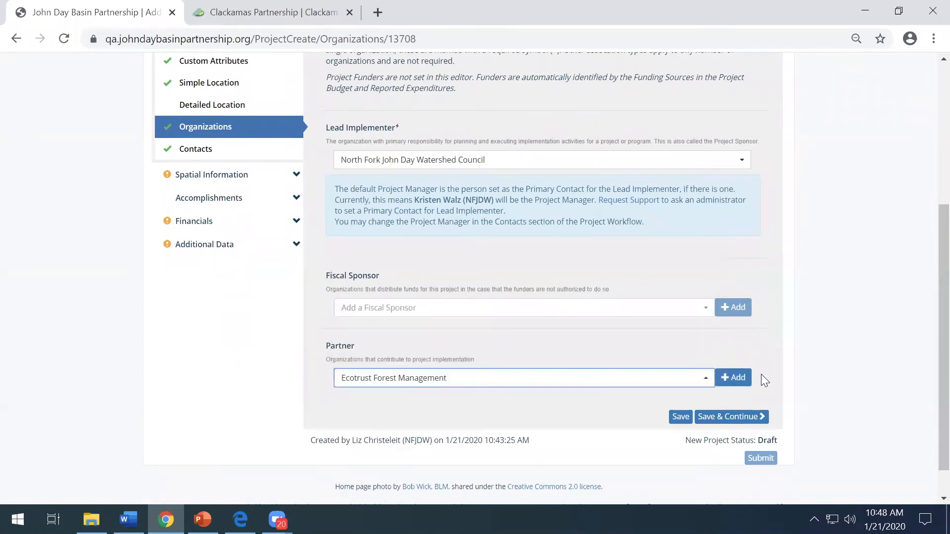
click(734, 378)
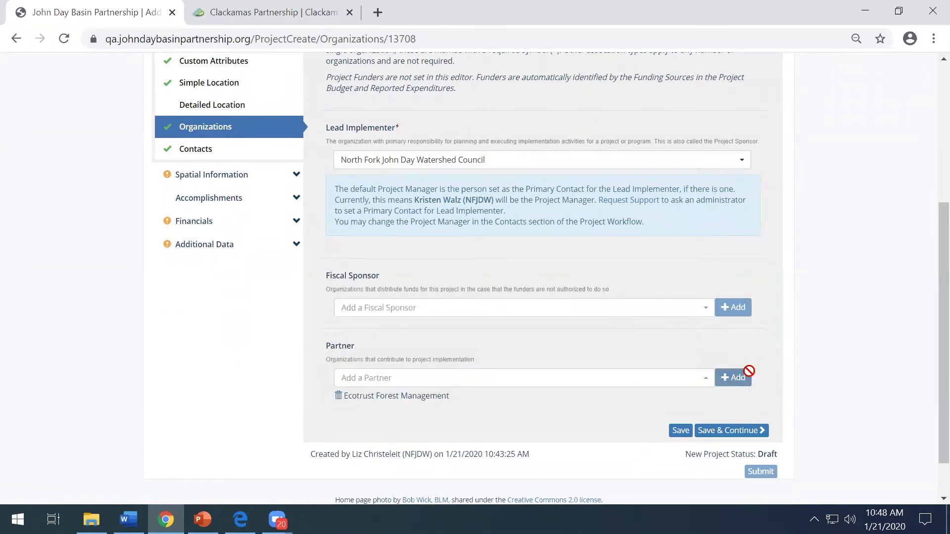
Step: Find Blue Mountain Forest Partners with the search text "for" and add it as another project Partner
click(683, 379)
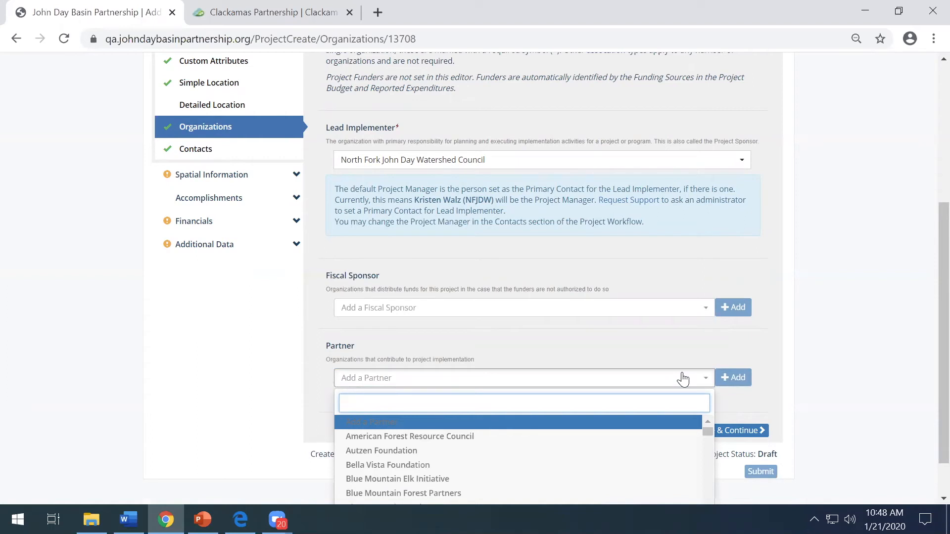
text(fo)
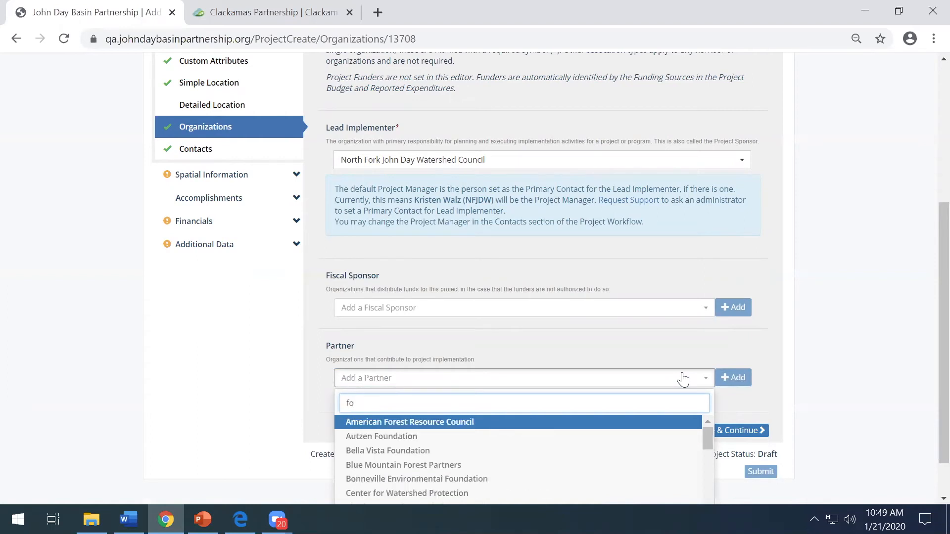
text(r)
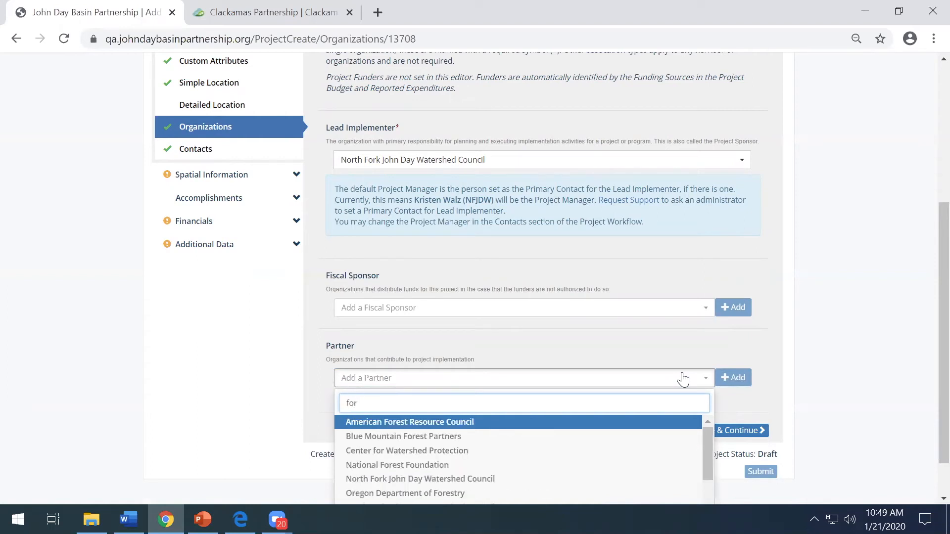
click(463, 437)
click(740, 377)
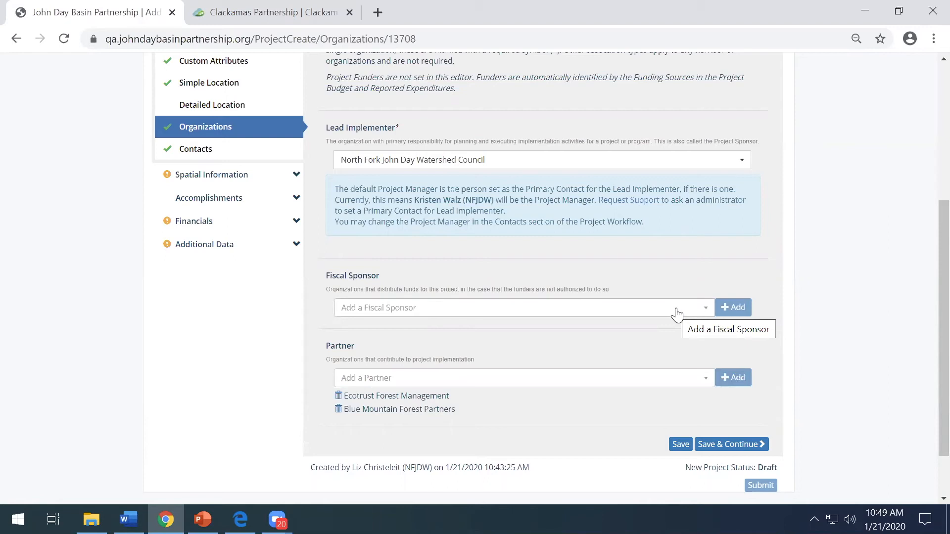
Step: Leave the Fiscal Sponsor unassigned and save the project organizations to continue to Contacts
click(691, 314)
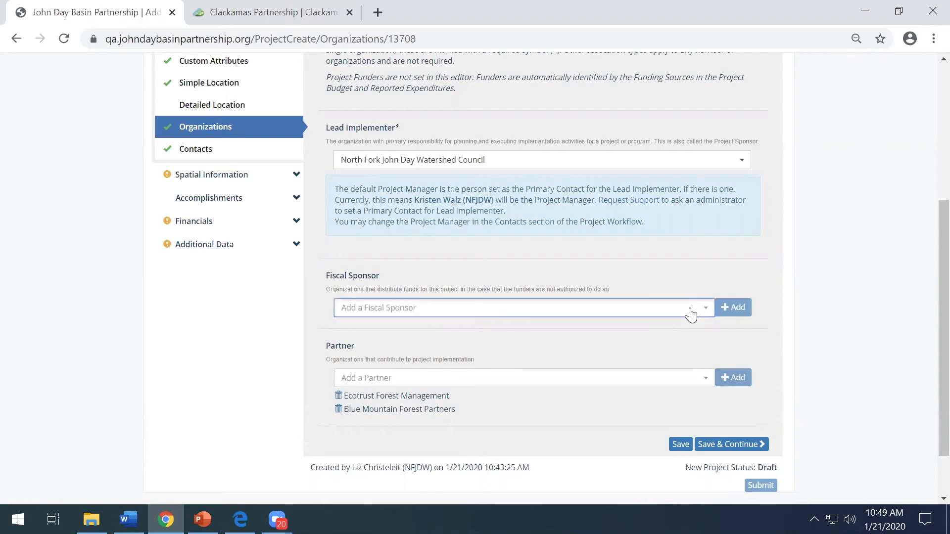
click(847, 303)
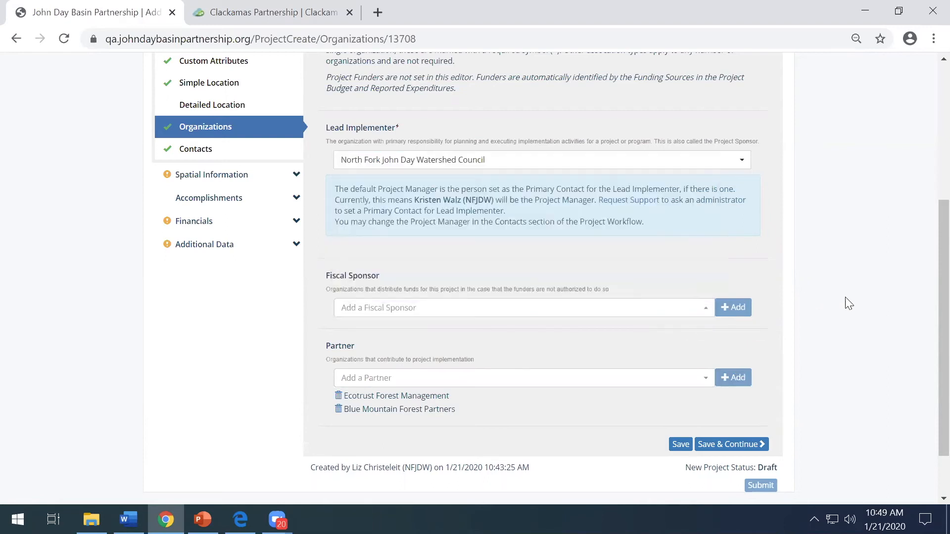
click(761, 445)
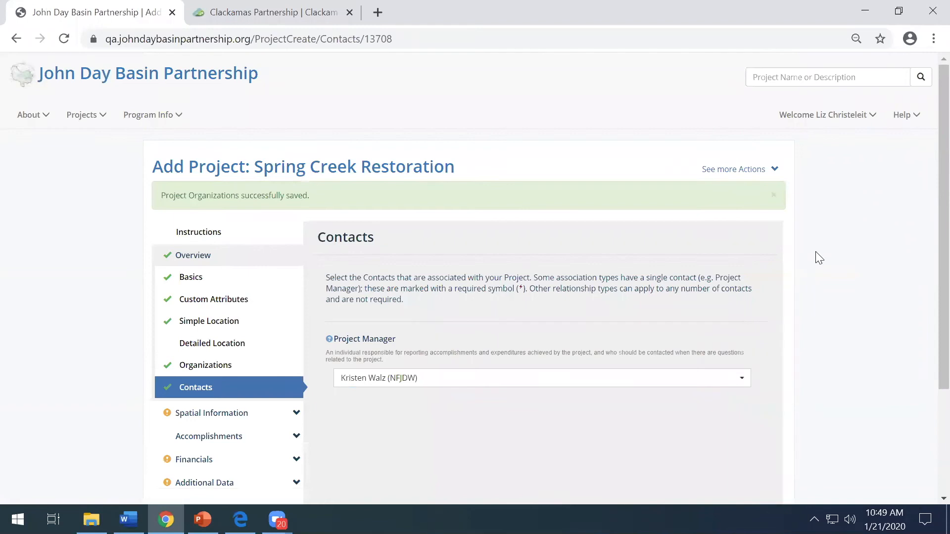
Step: Set the NFJDW contact who created the project as Project Manager, and save to continue to the spatial information
scroll(817, 260, down, 3)
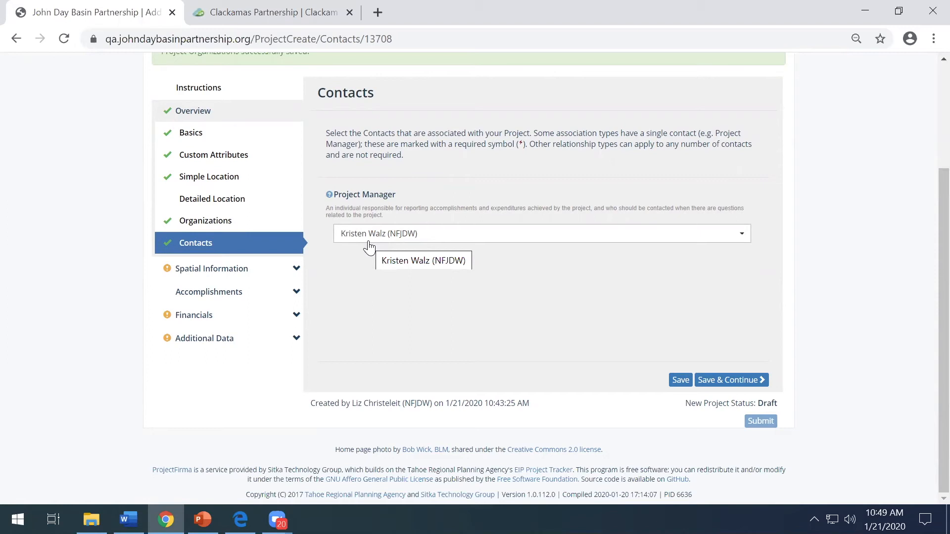
click(409, 241)
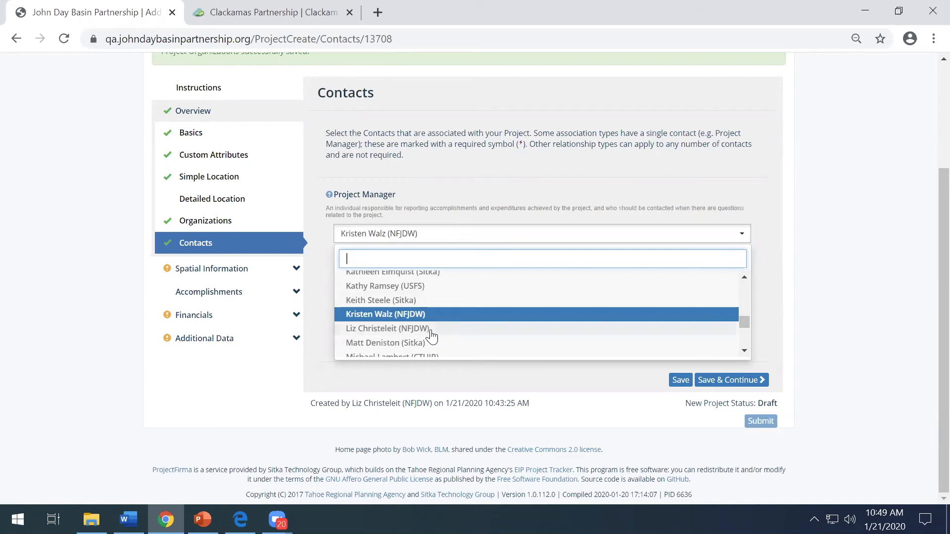
click(388, 329)
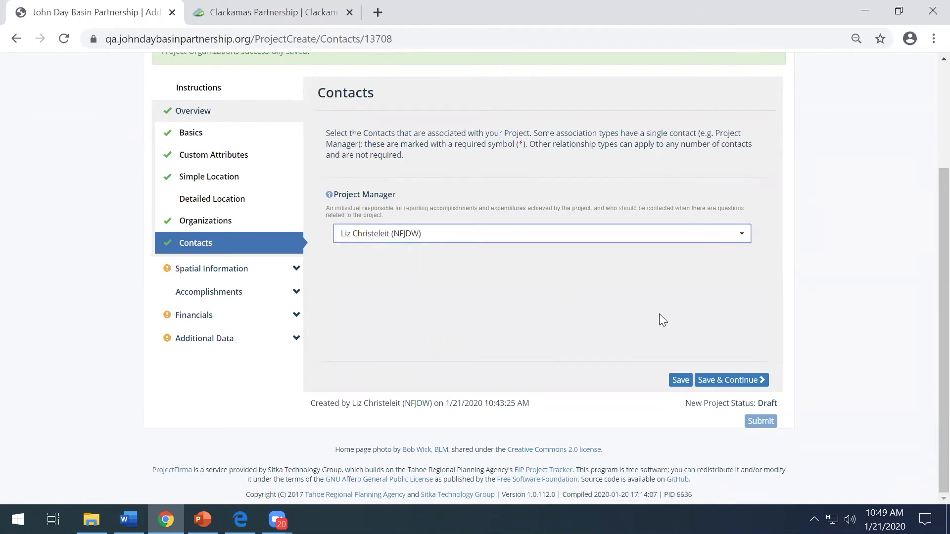
click(735, 380)
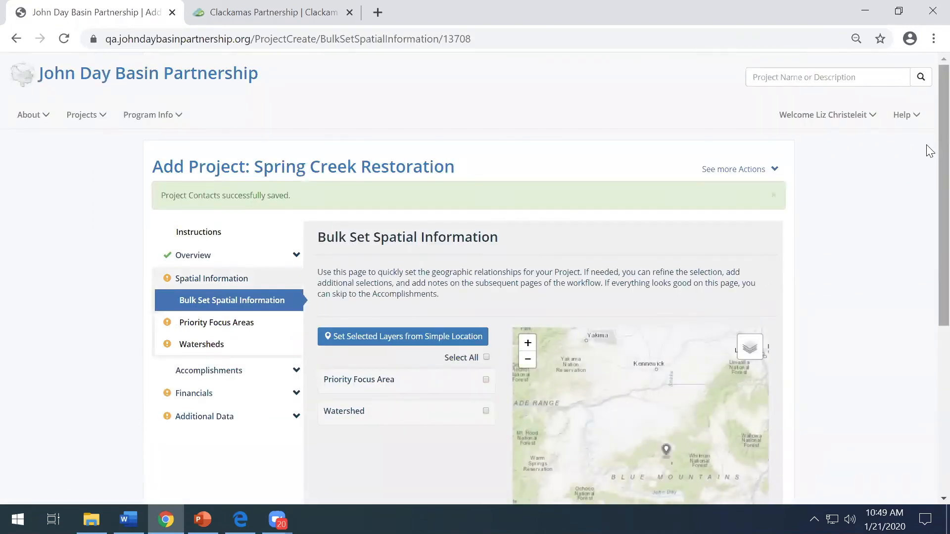
Step: Select the Priority Focus Area and Watershed layers, set them from the simple location, and save the bulk spatial information
scroll(926, 145, down, 2)
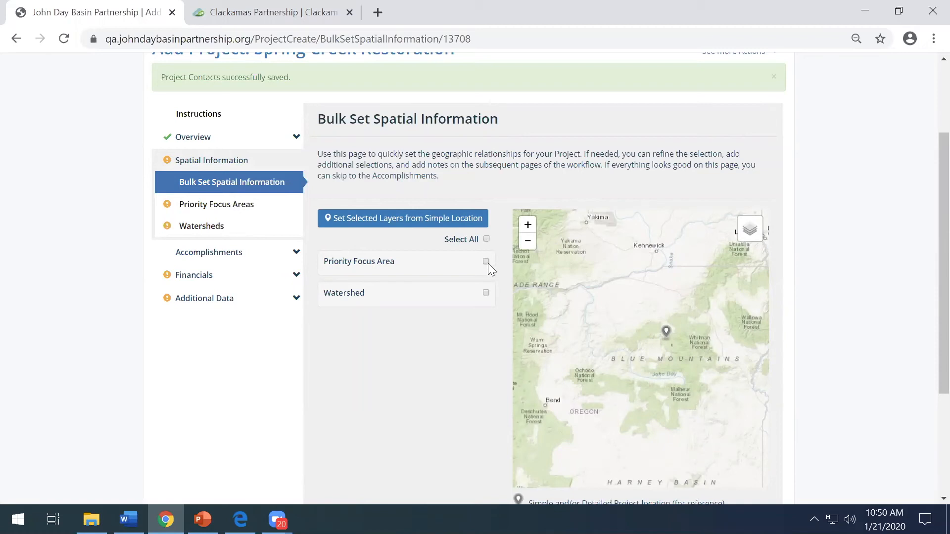
click(485, 293)
click(467, 221)
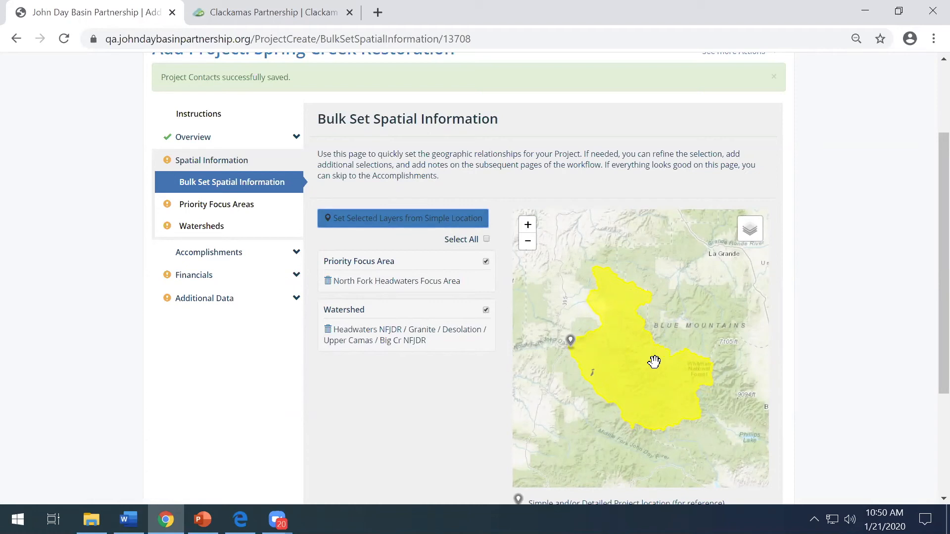
scroll(903, 371, down, 2)
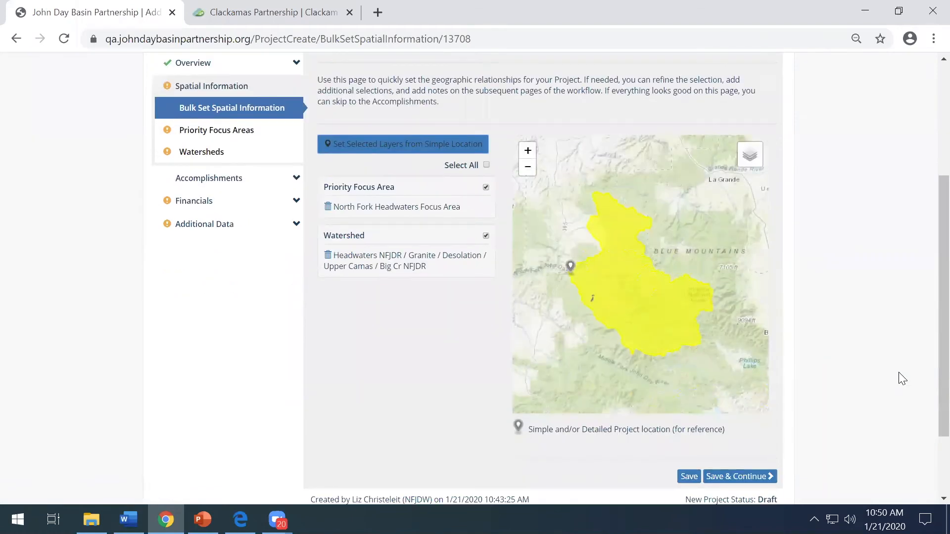
click(688, 477)
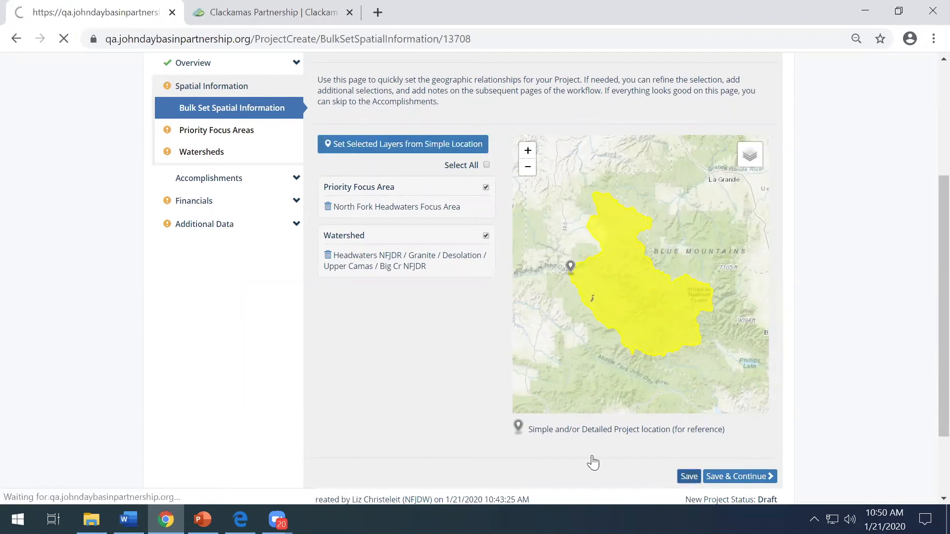
Step: Add the neighbouring Potamus Creek / Wall / Lower Camas / Upper Rock watershed to the project from the Watersheds map and save
scroll(366, 307, down, 1)
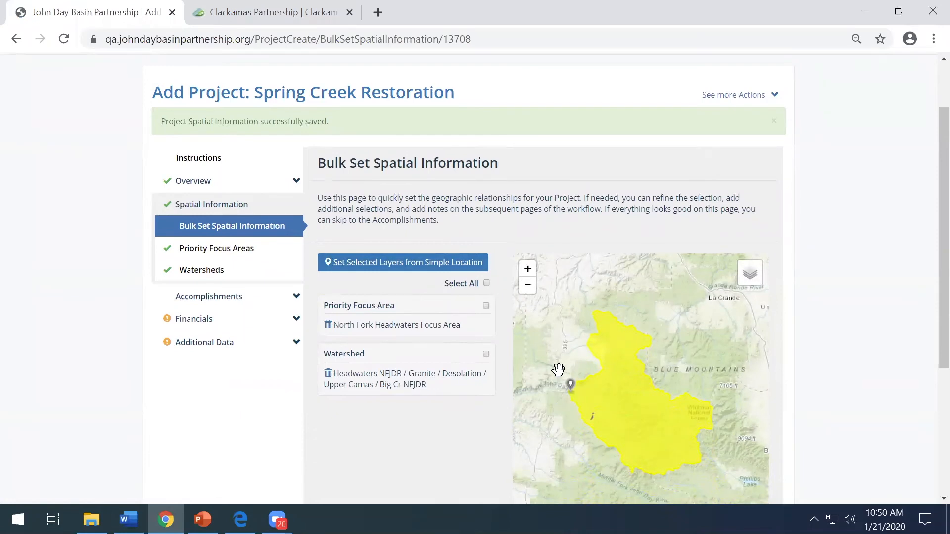
click(216, 269)
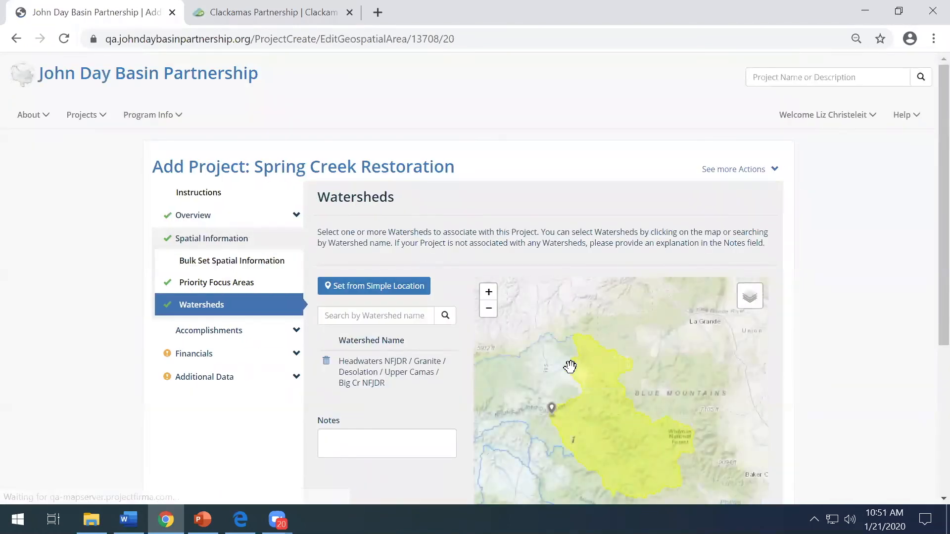
click(547, 391)
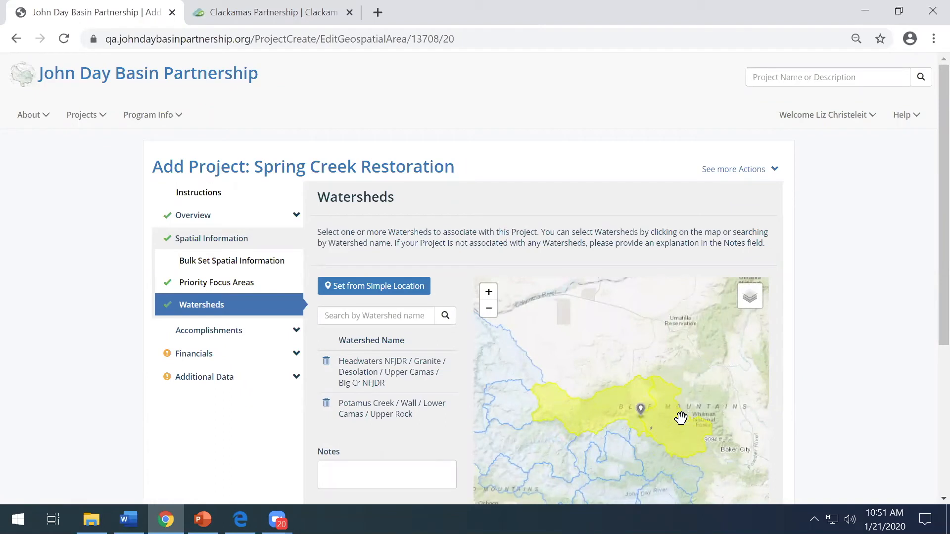
scroll(842, 424, down, 3)
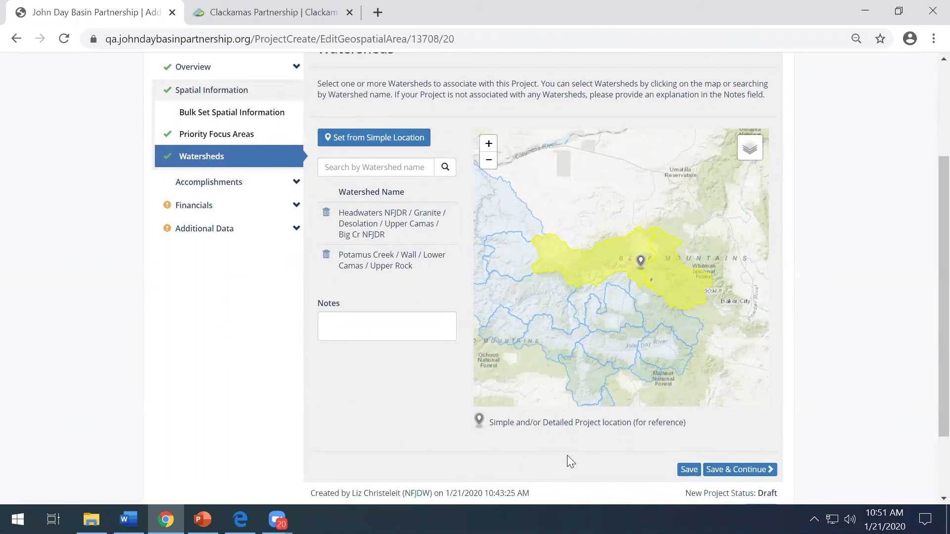
click(691, 471)
click(689, 470)
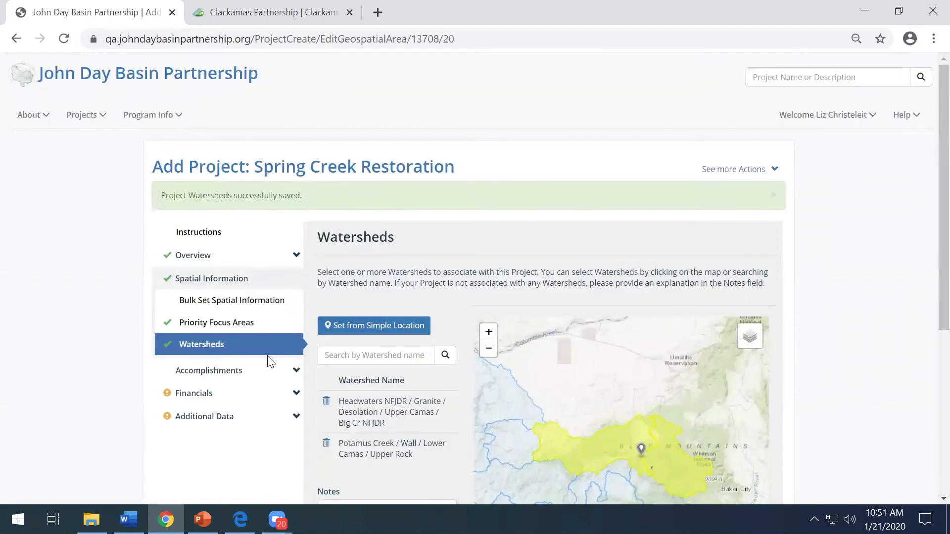
Step: Go to the project's Expected Accomplishments and add the Stream miles treated metric
scroll(264, 375, down, 3)
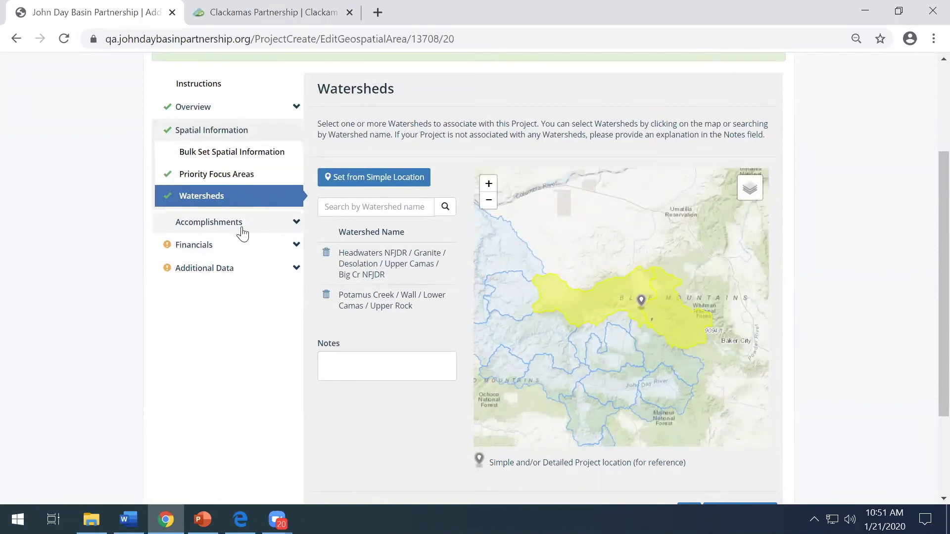
click(295, 228)
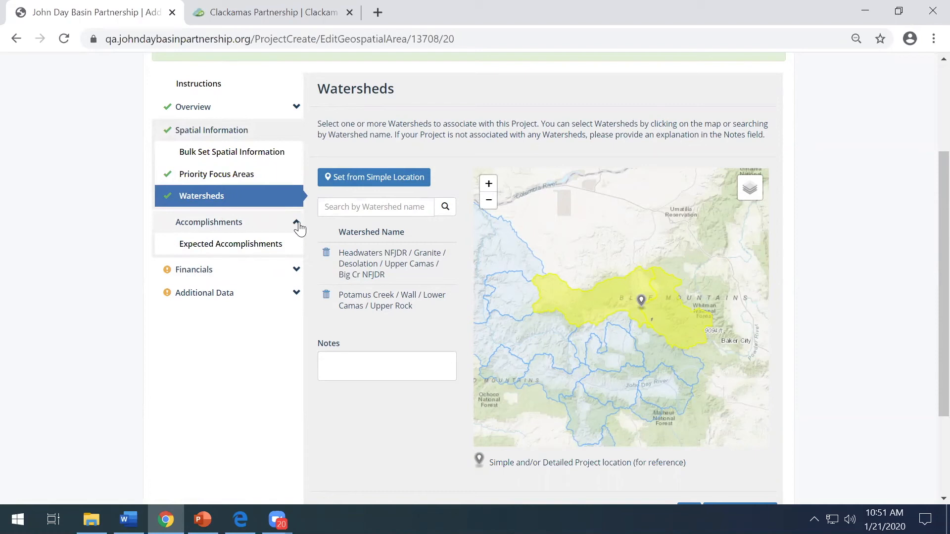
click(267, 244)
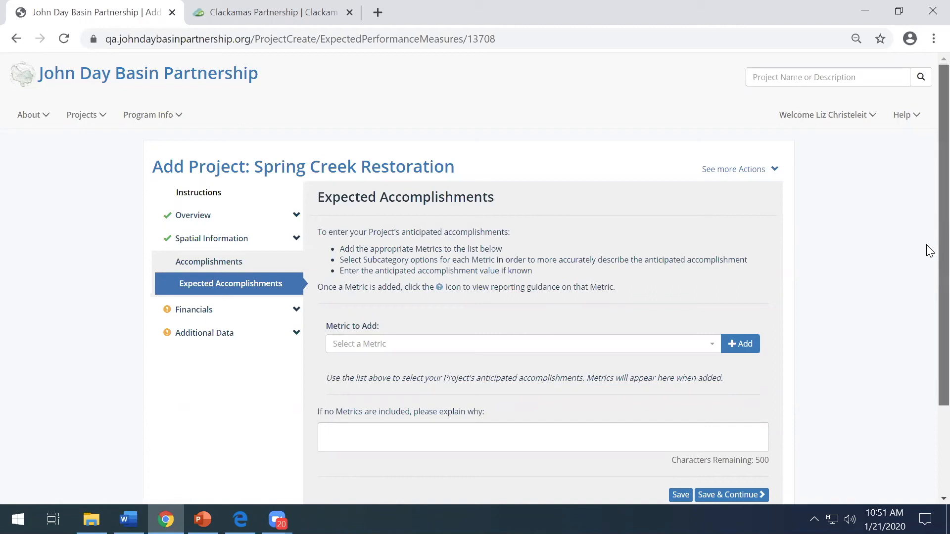
scroll(928, 262, down, 1)
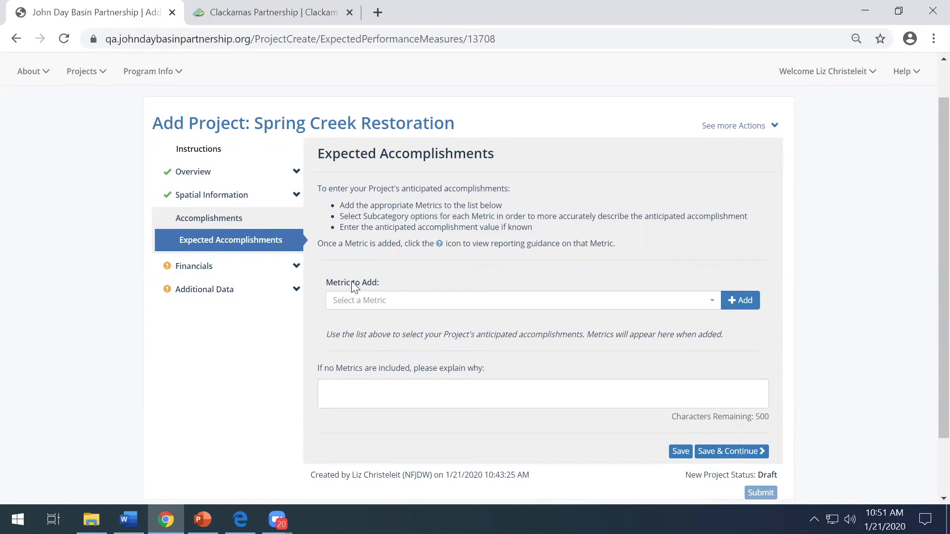
click(712, 303)
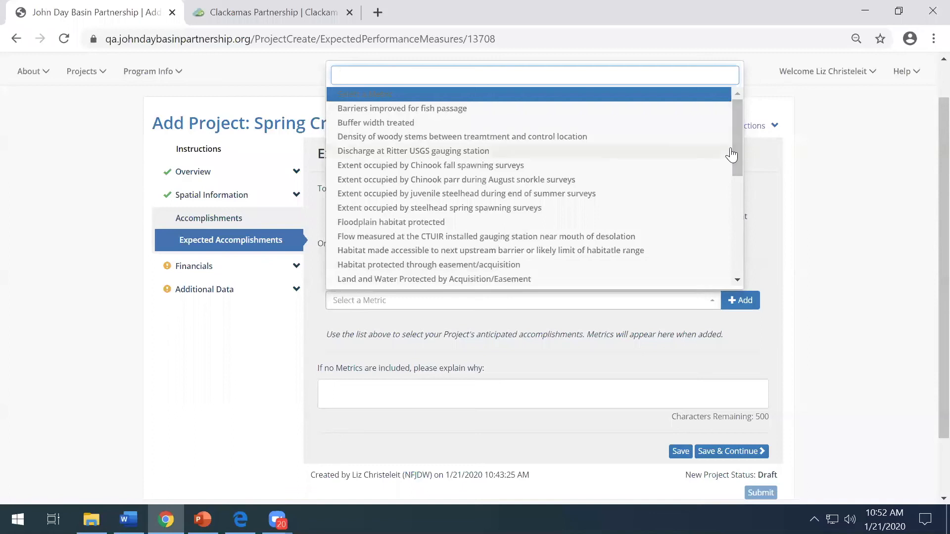
drag(735, 152, 736, 258)
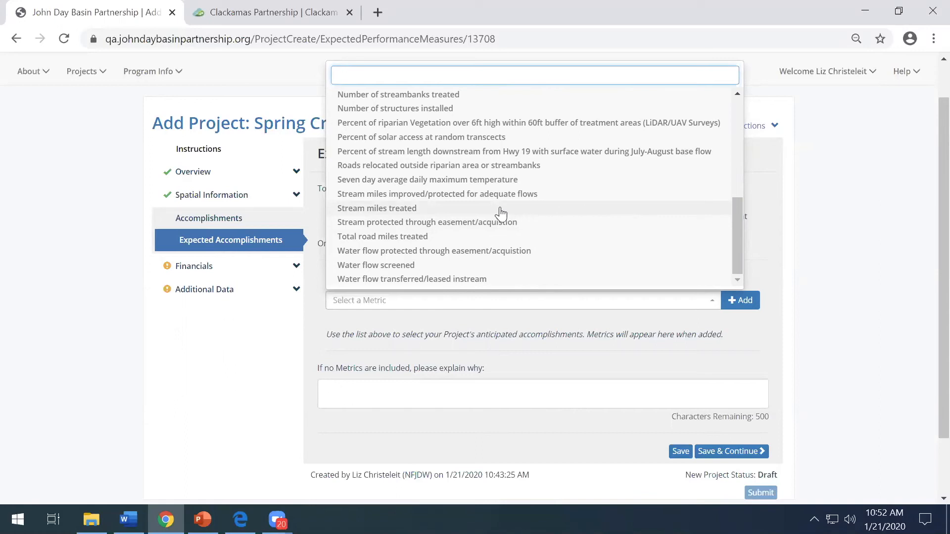
click(463, 208)
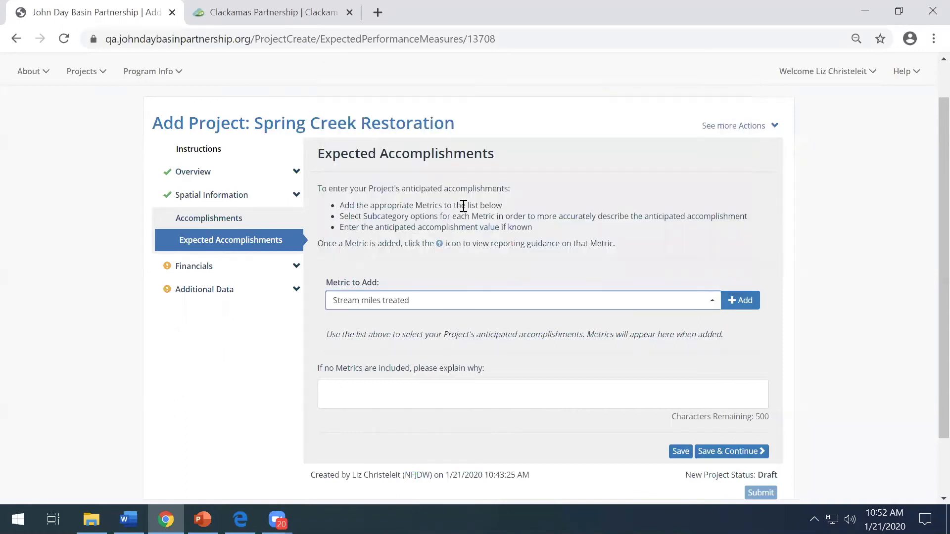
click(738, 304)
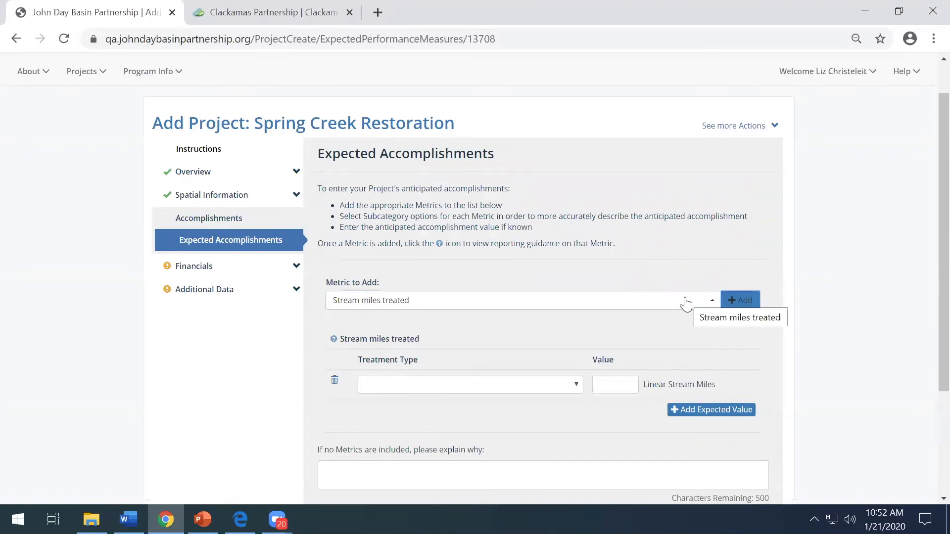
Step: Add Number of structures installed as a second expected accomplishment metric
click(642, 303)
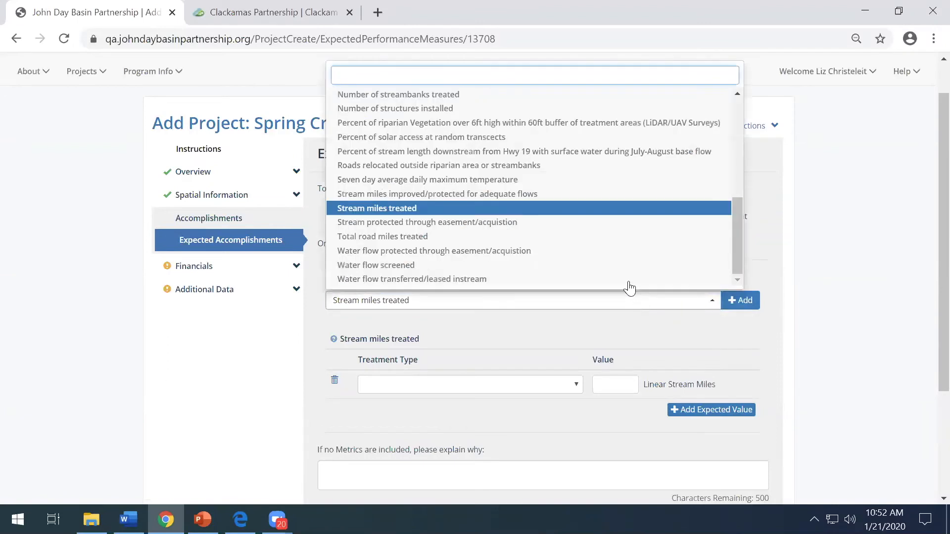
drag(732, 222, 734, 191)
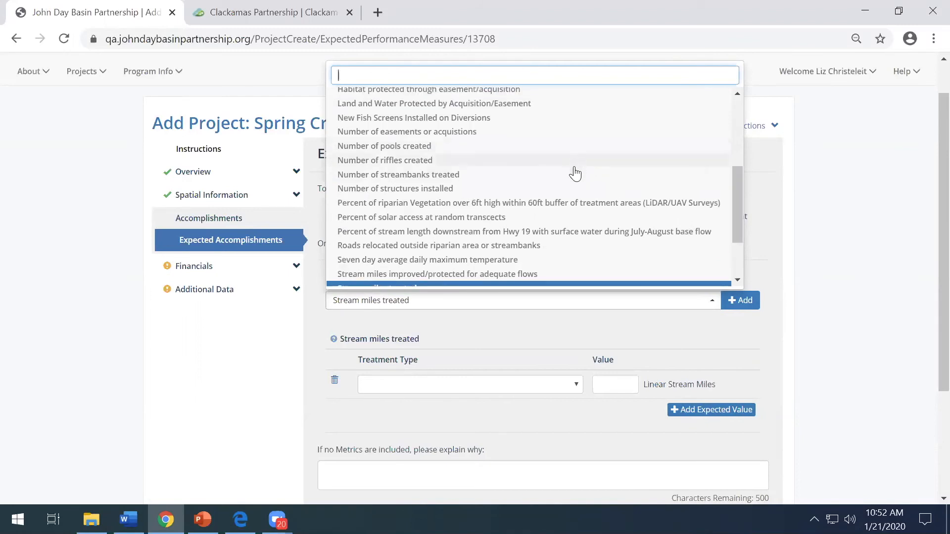
click(575, 191)
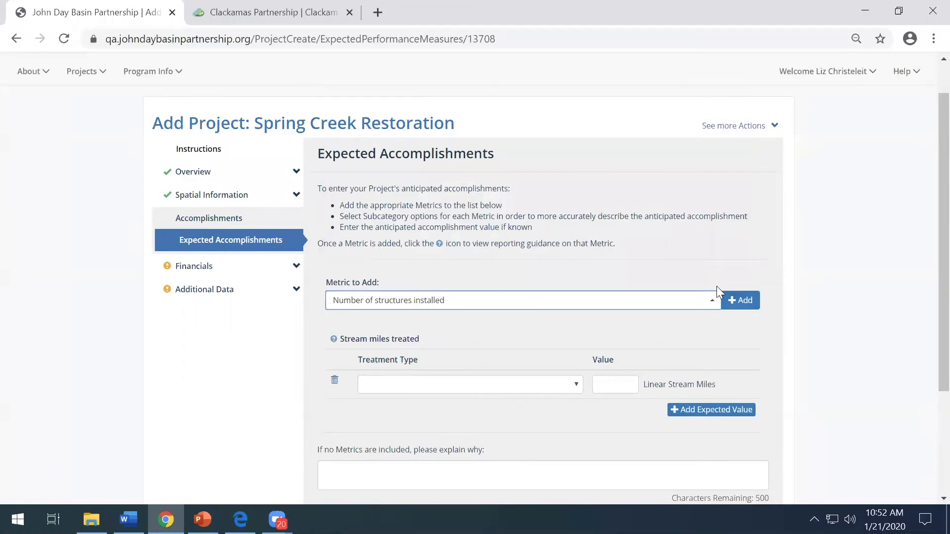
click(730, 303)
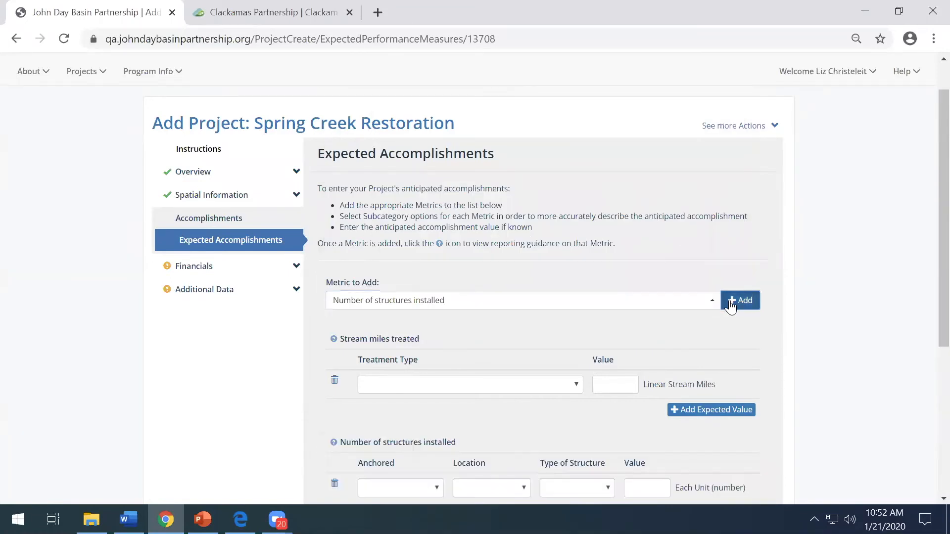
Step: Set the Stream miles treated entry to off/side channel habitat created with a value of 2 linear stream miles
scroll(841, 286, down, 3)
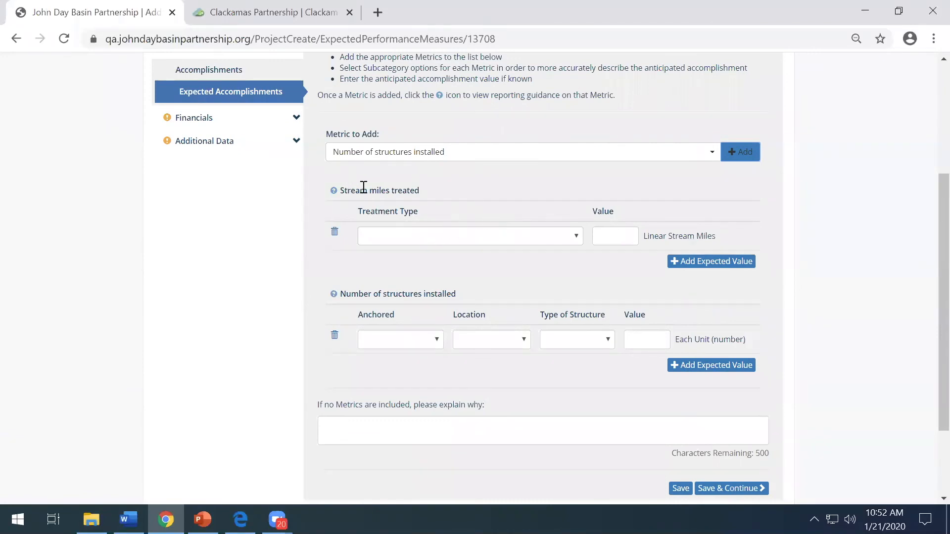
click(573, 236)
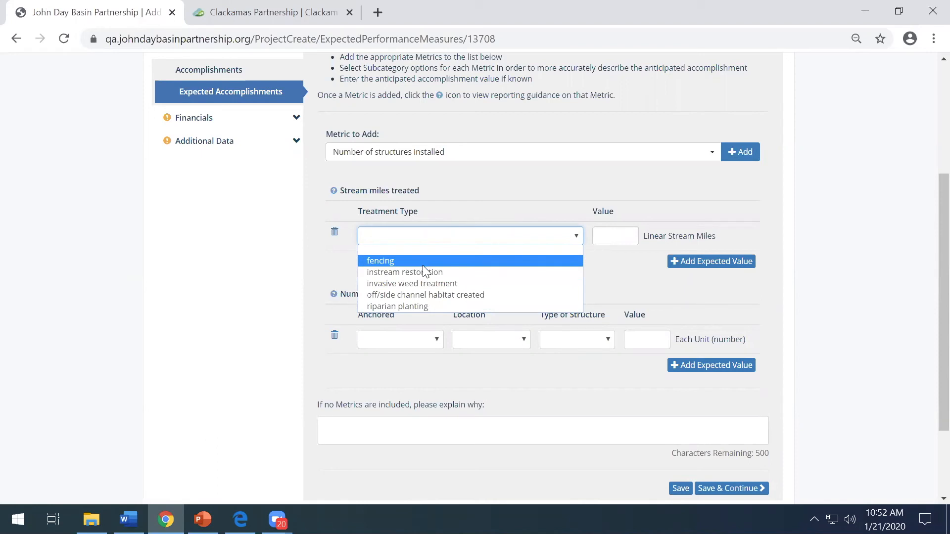
click(434, 294)
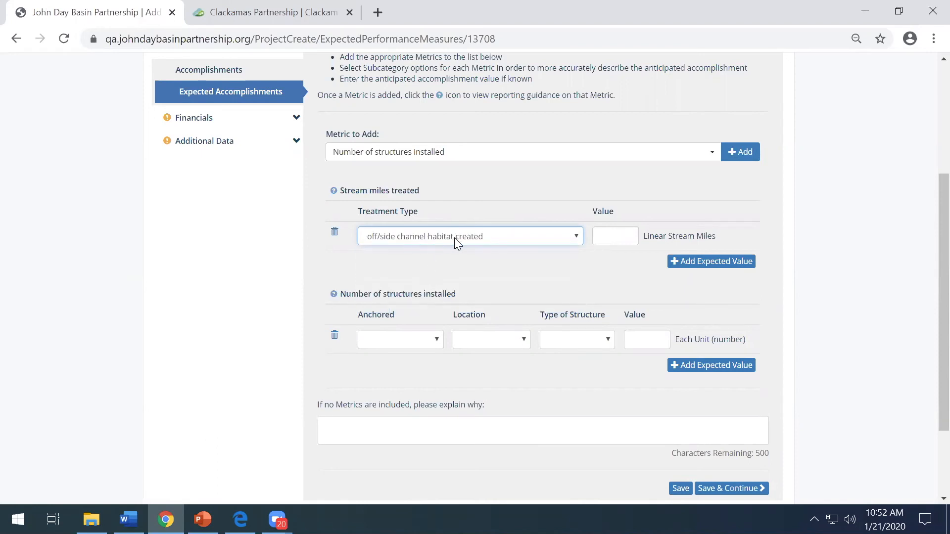
click(603, 236)
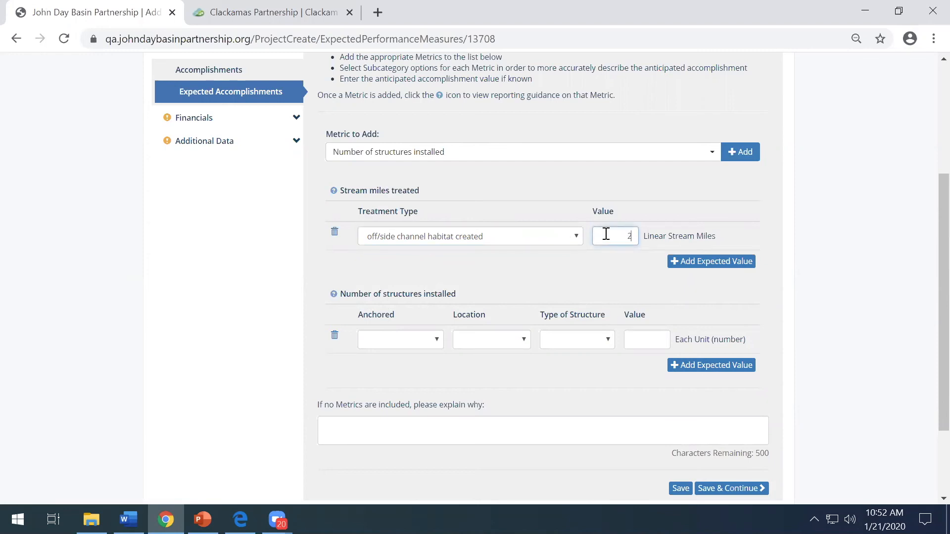
Step: Add a second expected value under Stream miles treated for instream restoration with 2 linear stream miles
click(708, 262)
click(555, 265)
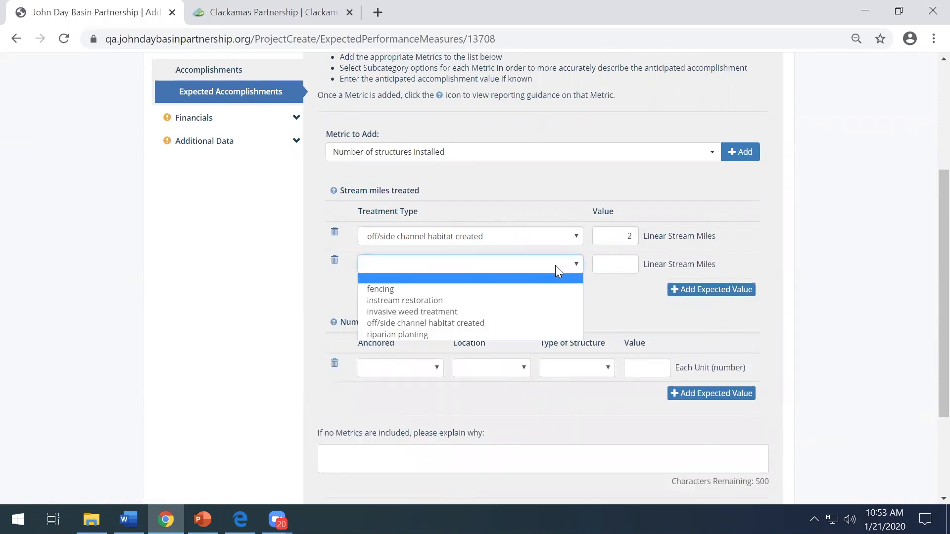
right_click(555, 265)
click(554, 265)
click(444, 301)
click(624, 265)
text(2)
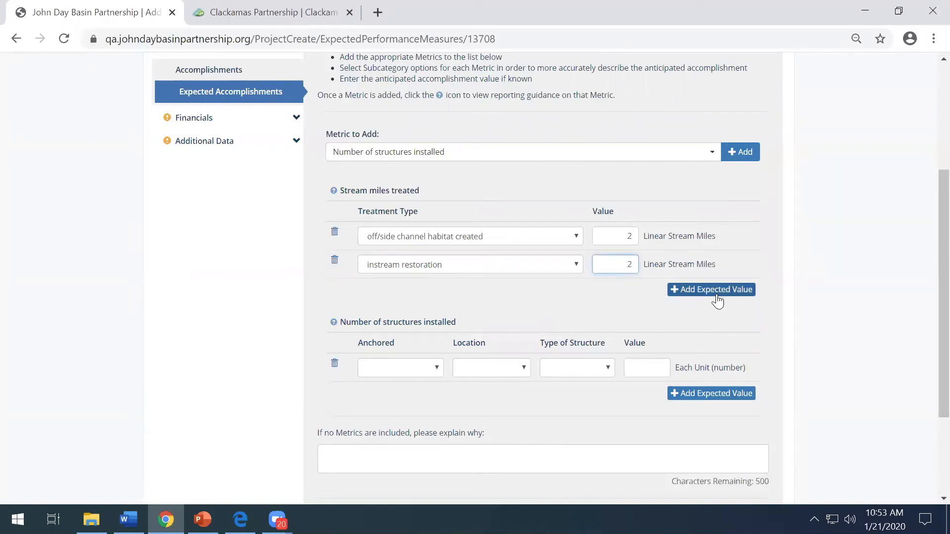
click(830, 287)
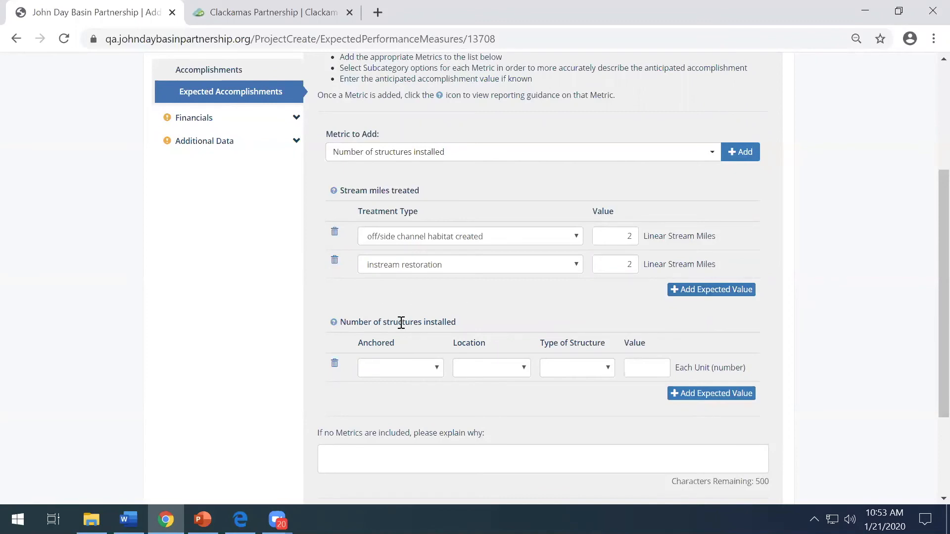
Step: Set the Number of structures installed entry to Anchored, Instream, structure type LWD, with a value of 3
click(436, 368)
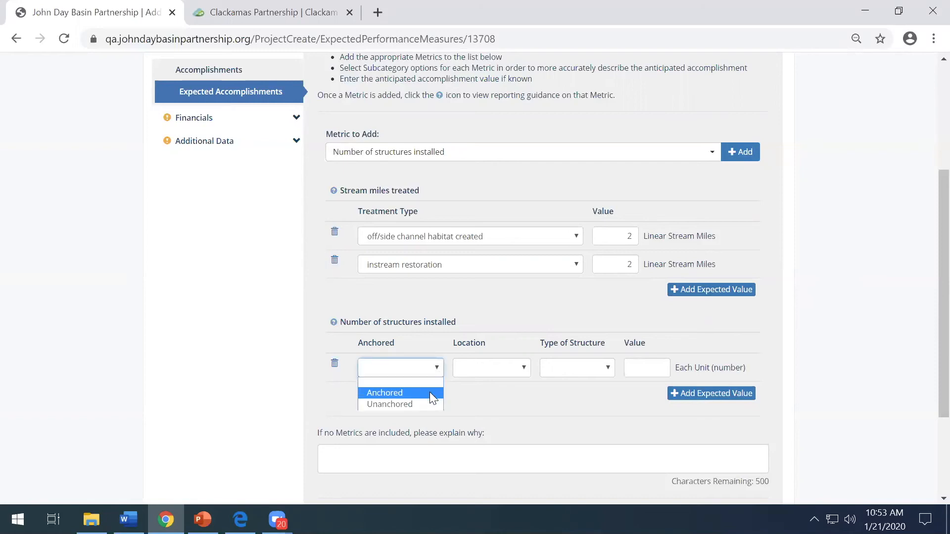
click(429, 391)
click(527, 366)
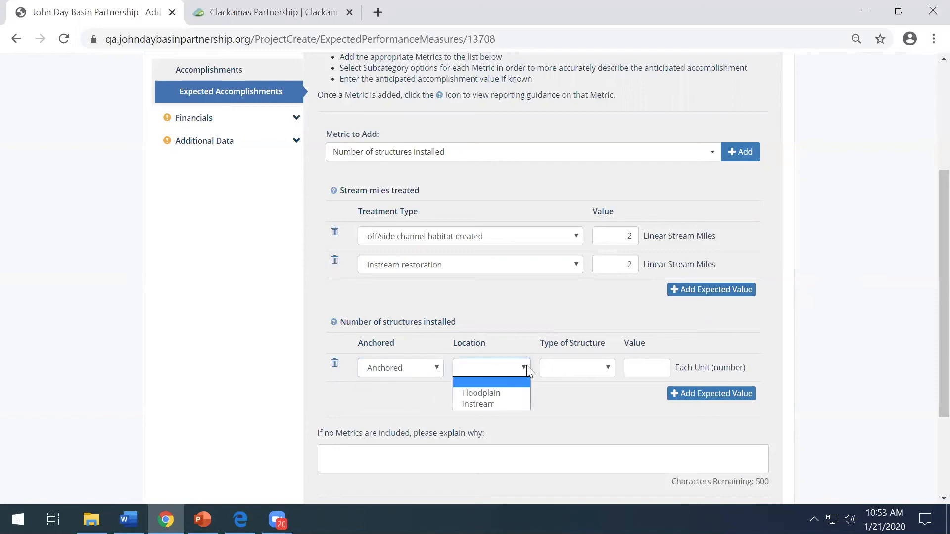
click(506, 402)
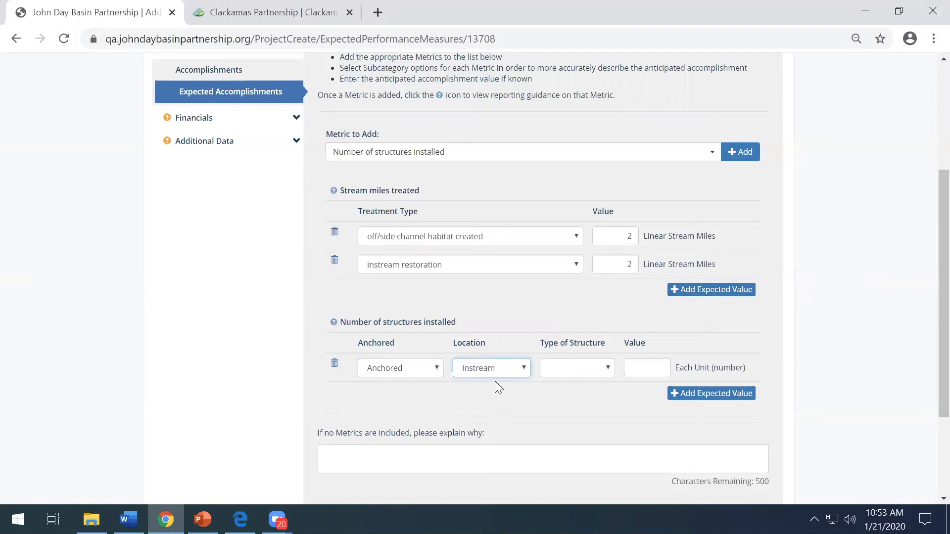
click(594, 370)
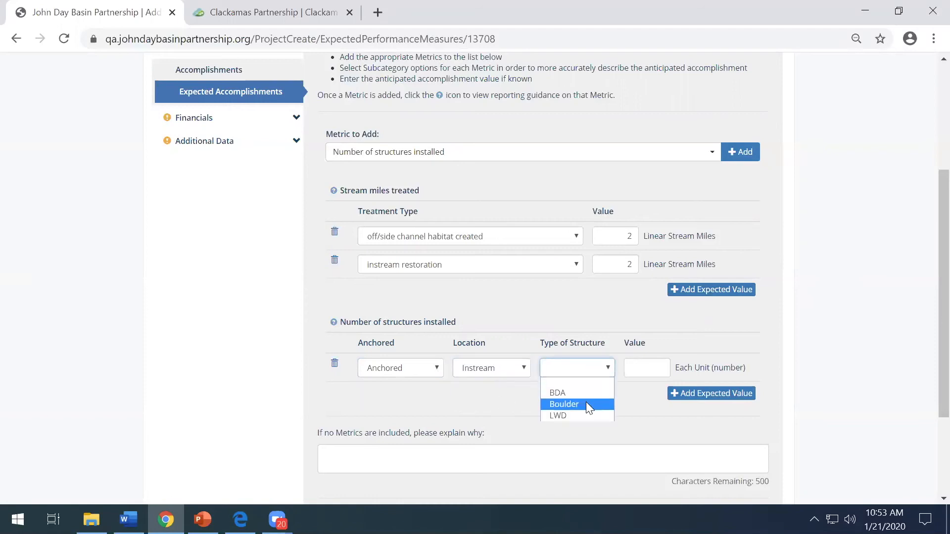
click(583, 411)
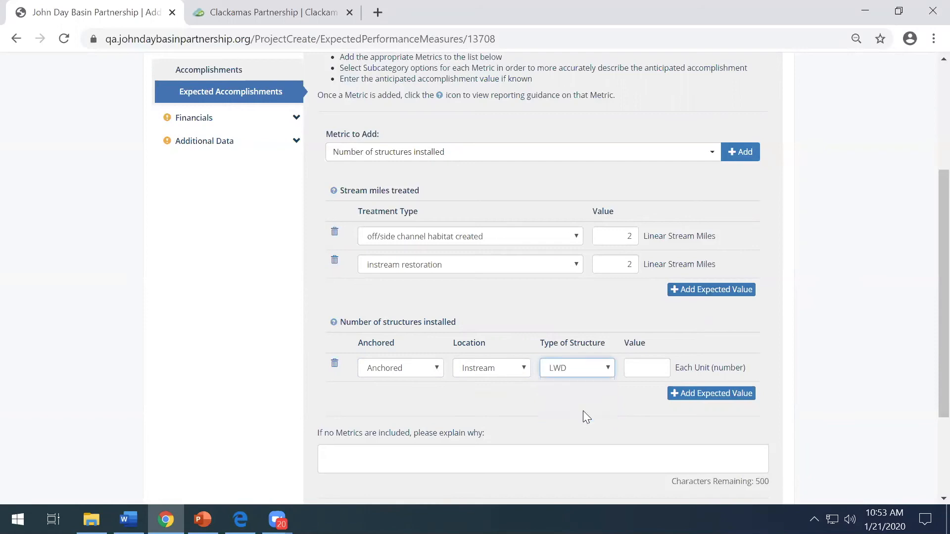
click(650, 370)
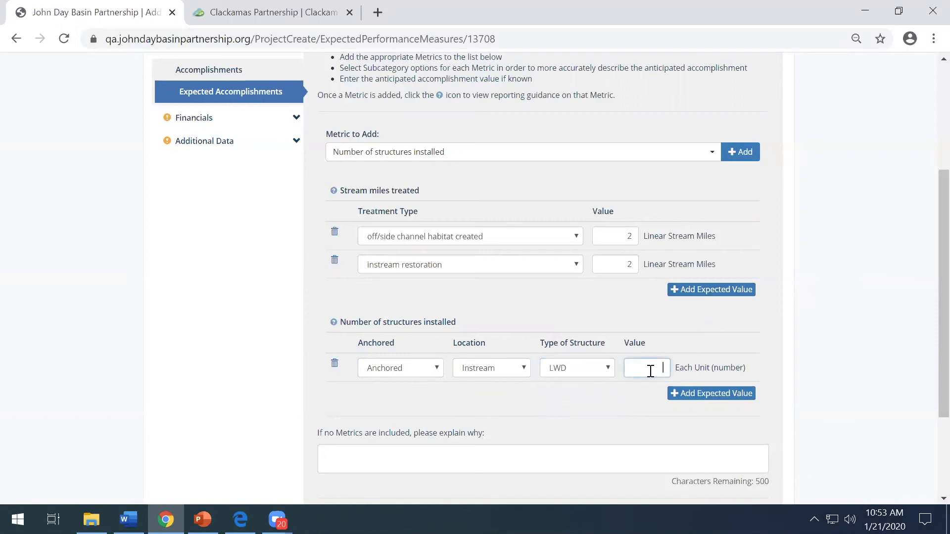
text(3)
Step: Save the expected accomplishments without an explanation for missing metrics and continue to the Budget section
scroll(851, 376, down, 2)
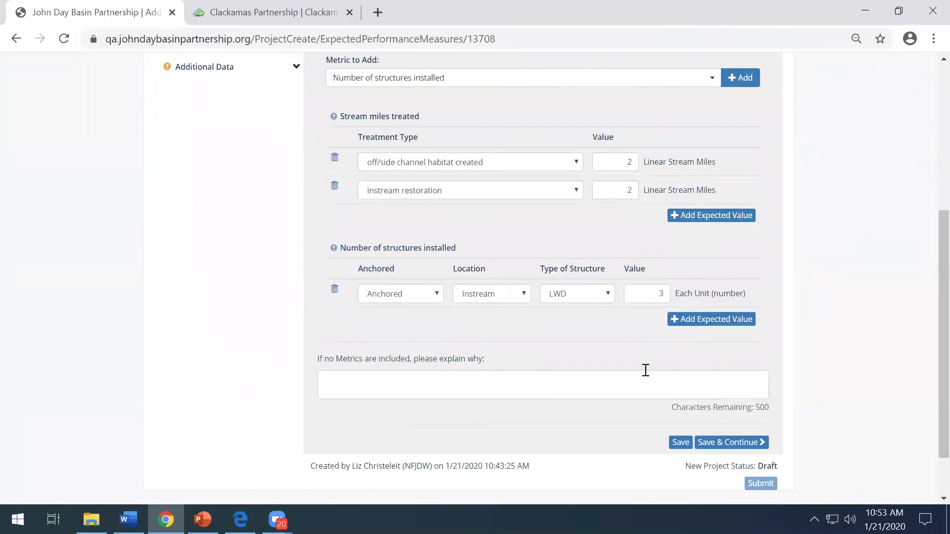
click(334, 383)
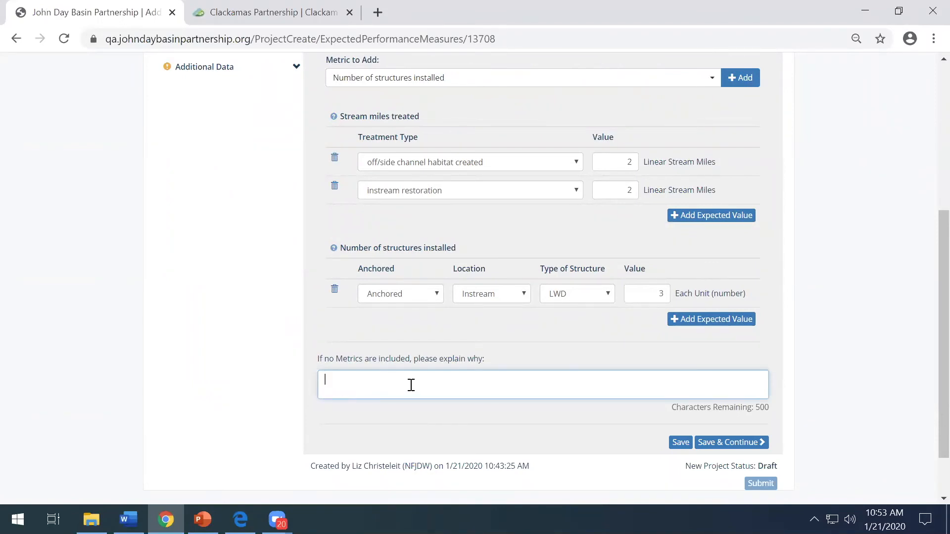
click(719, 443)
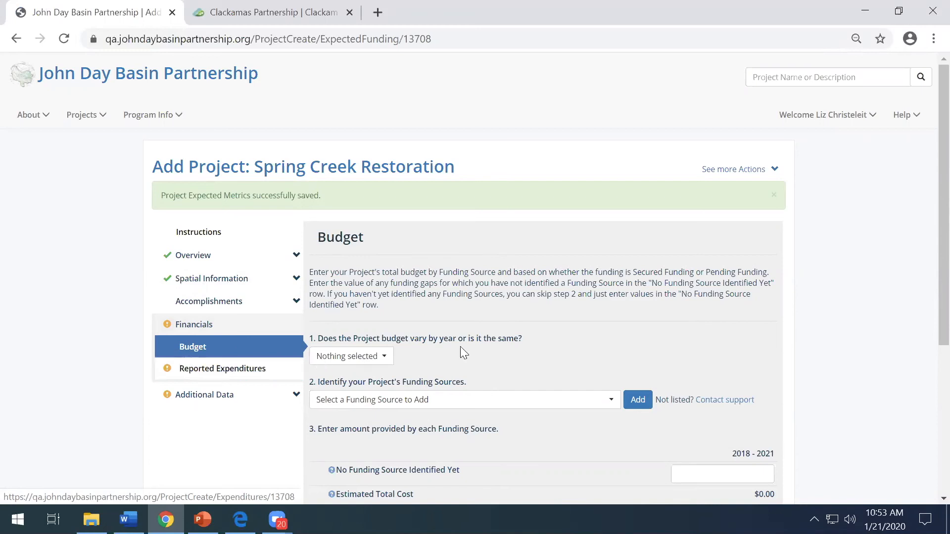
Step: Specify that the project's budget varies by year or that it is a one-year project
scroll(494, 312, down, 1)
scroll(377, 242, down, 1)
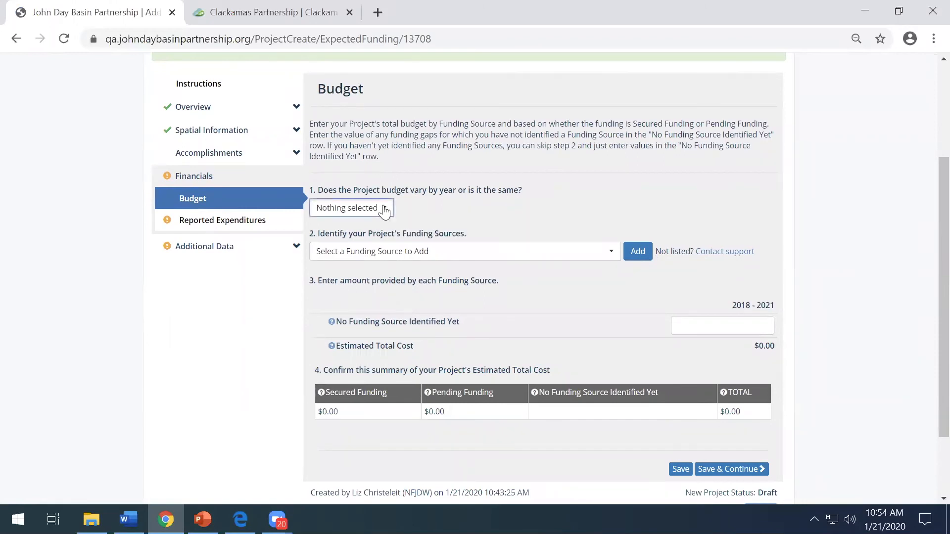
click(383, 208)
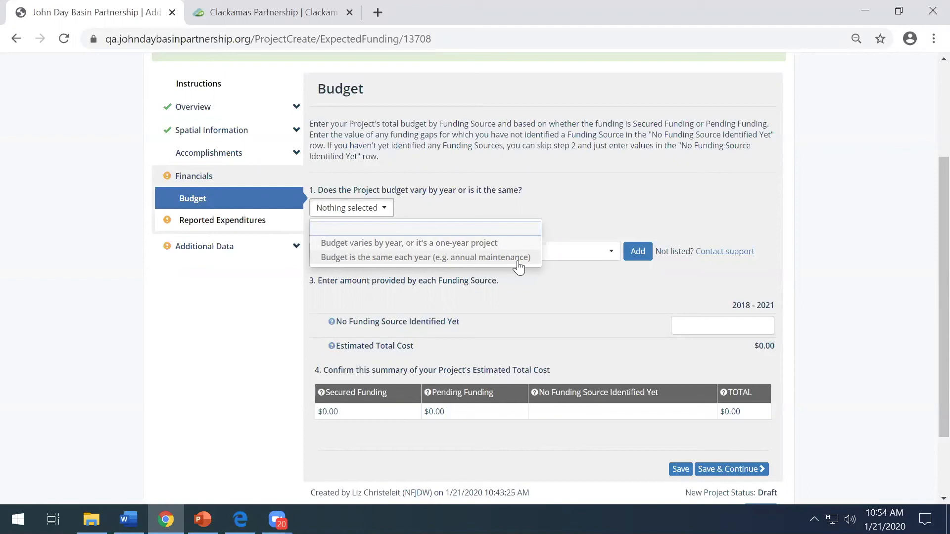
click(493, 245)
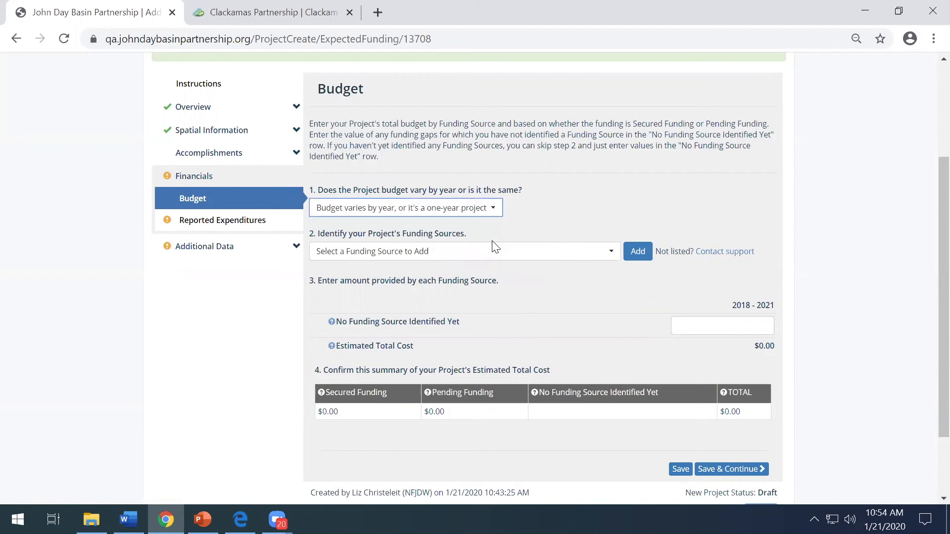
Step: Add FIP - Restoration (OWEB) as a funding source and enter 50000 as its secured funding
click(614, 253)
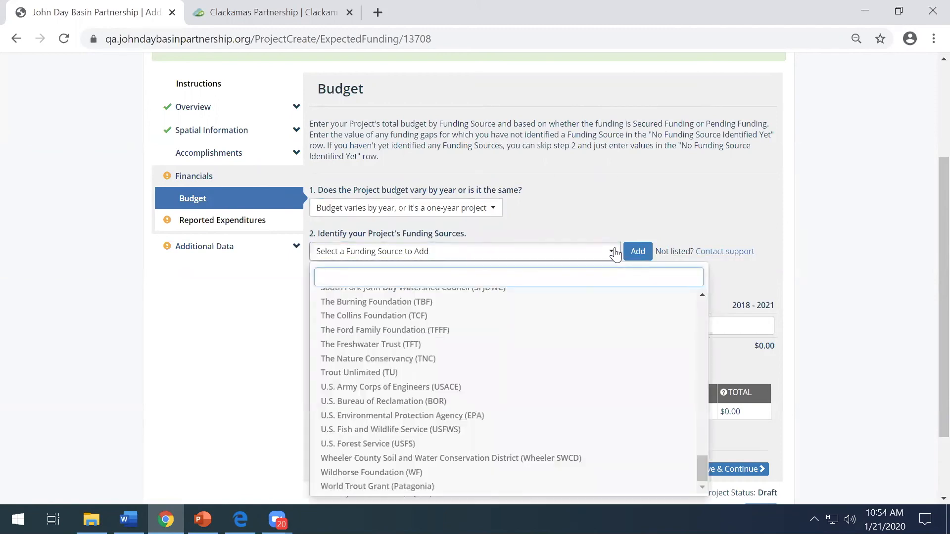
text(oweb)
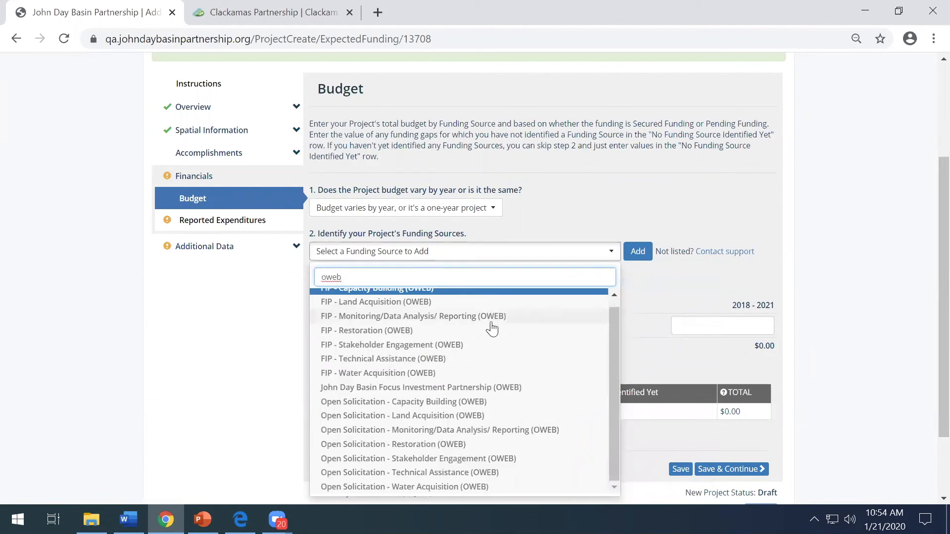
click(401, 334)
click(637, 252)
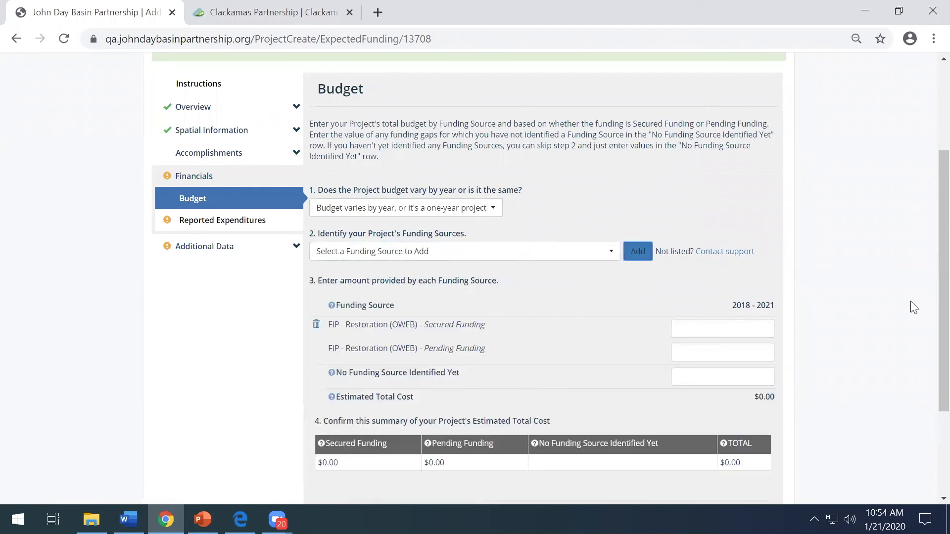
click(722, 328)
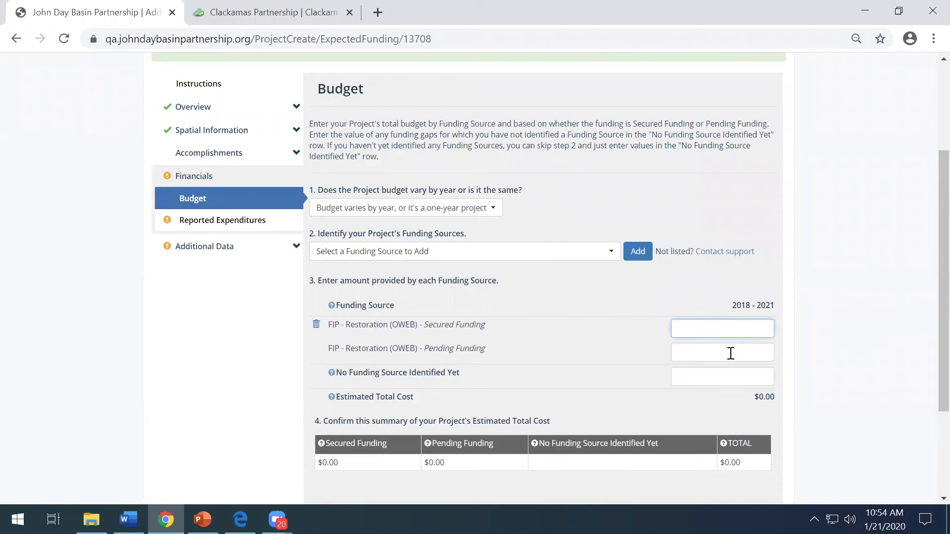
click(731, 353)
click(730, 327)
text(50000)
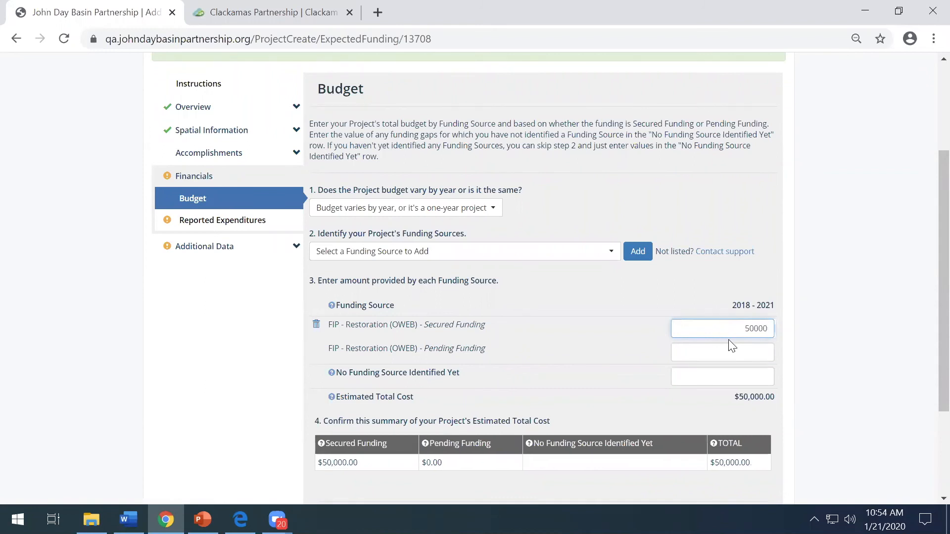
Step: Add The Nature Conservancy (TNC) as a second funding source with 10000 in pending funding
click(612, 253)
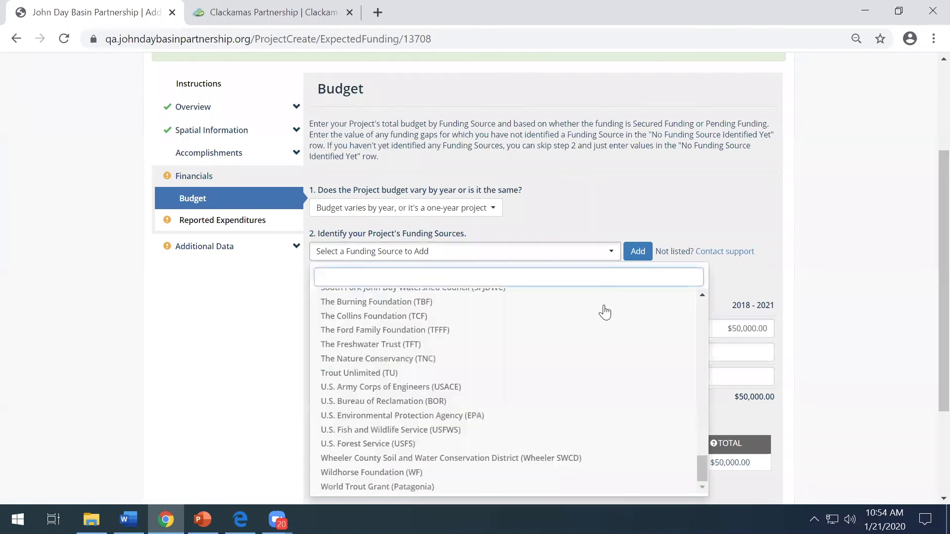
click(588, 359)
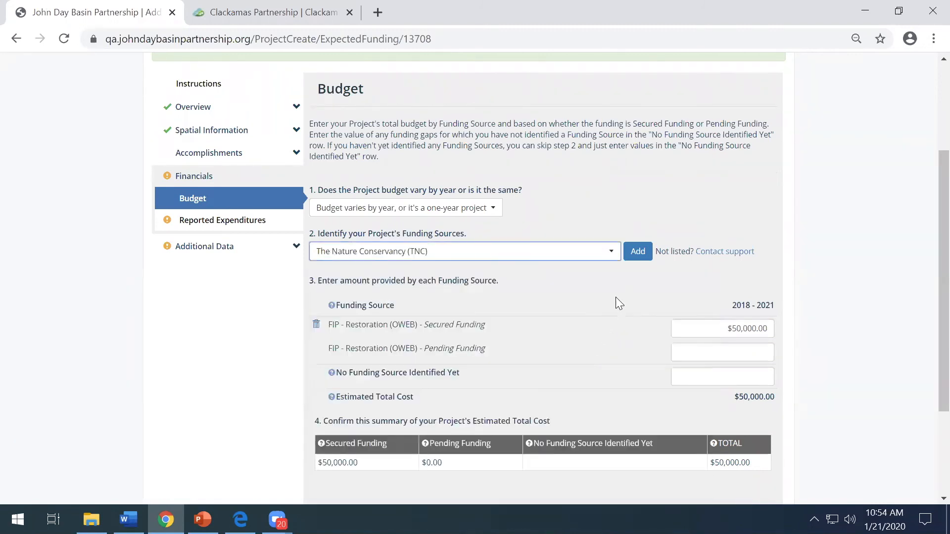
click(632, 254)
click(725, 395)
text(10)
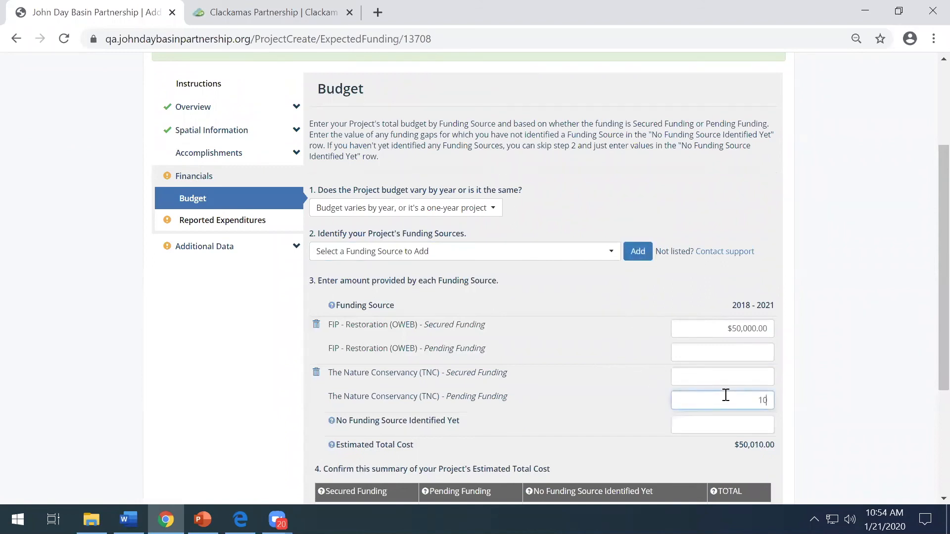
text(000)
Step: Set the OWEB pending and TNC secured funding to $0.00, and enter 10000 for No Funding Source Identified Yet
click(734, 355)
click(744, 378)
click(743, 425)
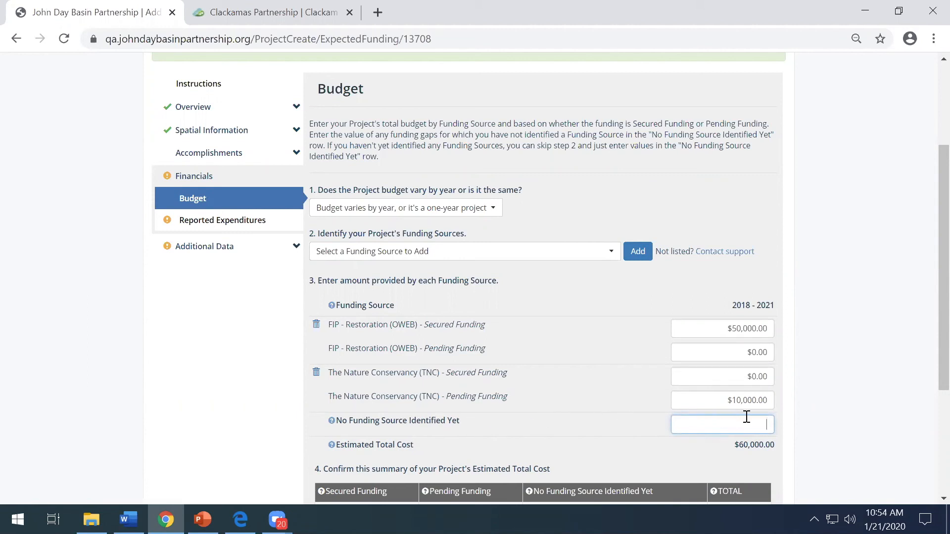
text(10000)
click(850, 431)
Step: Check the estimated total cost summary, save the budget and continue to Reported Expenditures
scroll(843, 438, down, 1)
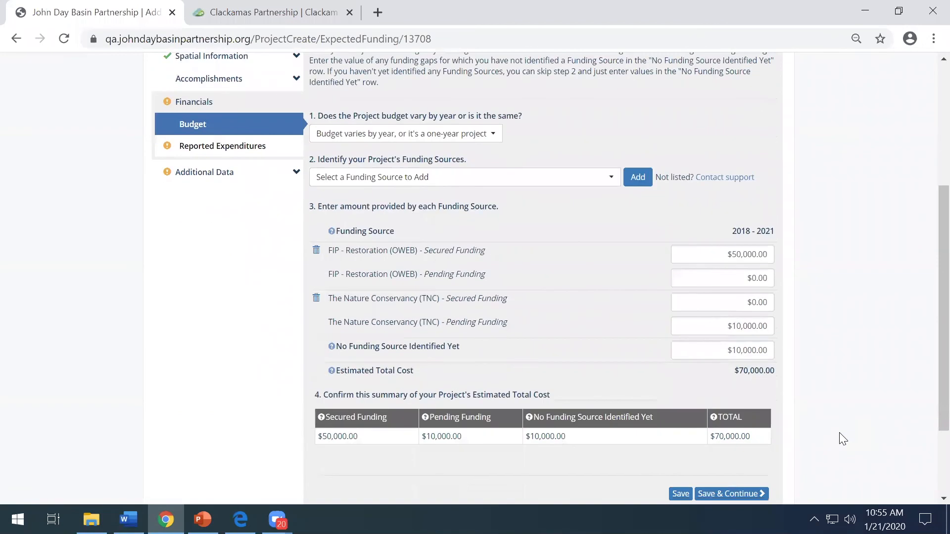
scroll(792, 448, down, 1)
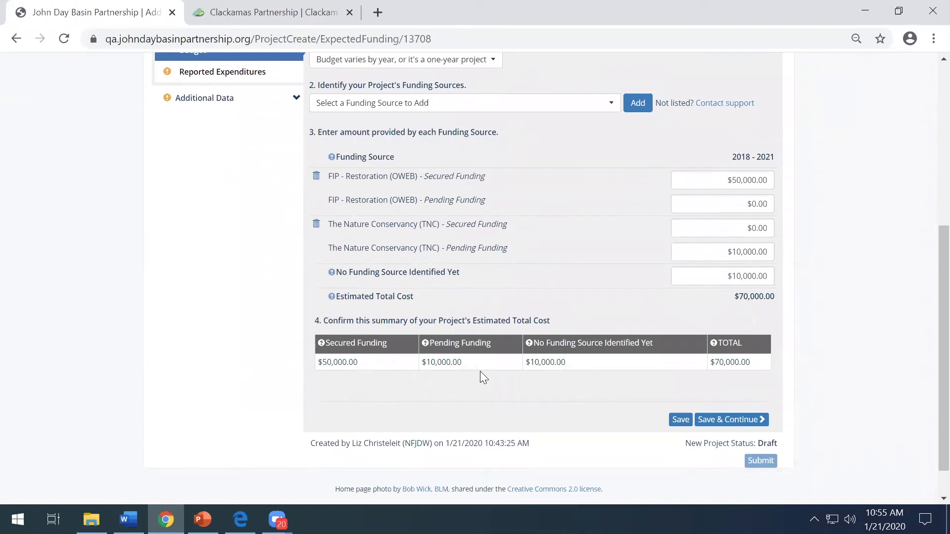
click(732, 420)
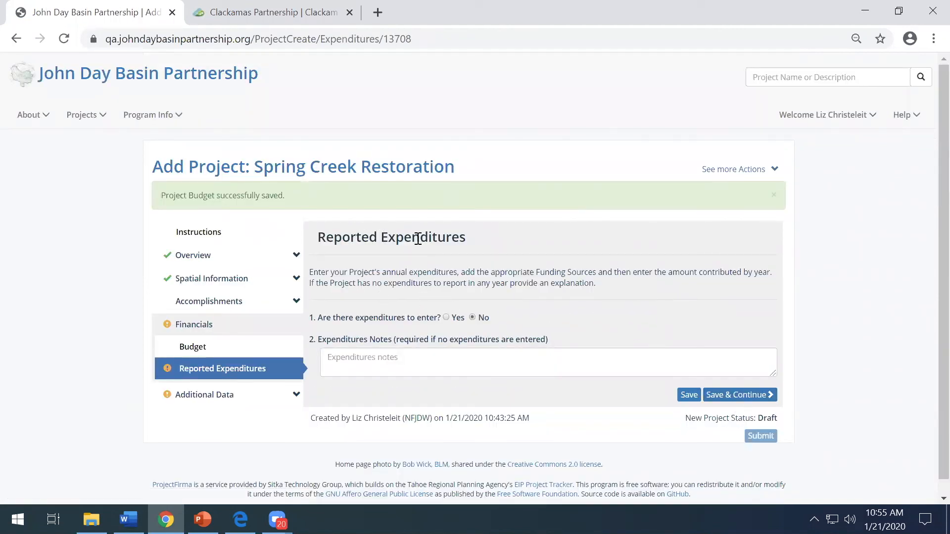
Step: Report that there are no expenditures to enter, with the note "No expenses yet", and save and continue to Classifications
click(447, 318)
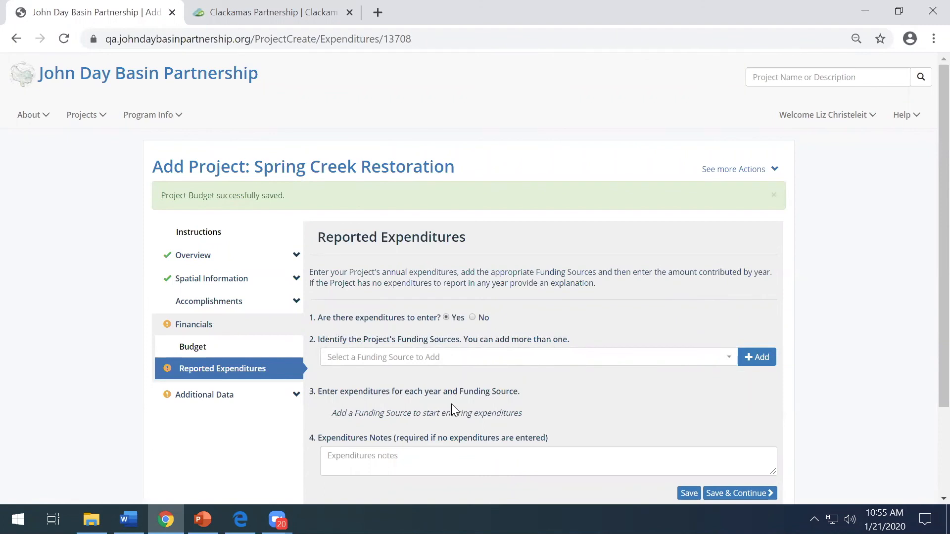
click(480, 320)
click(453, 363)
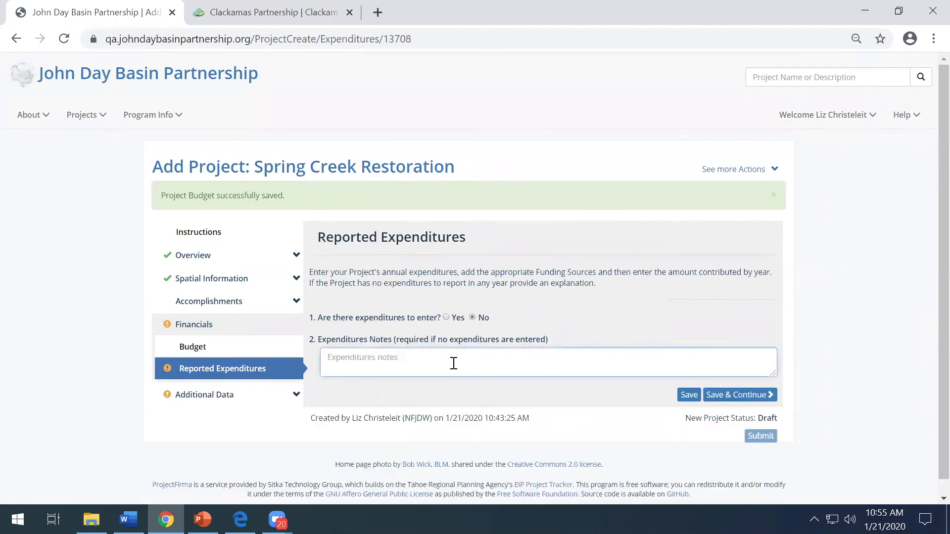
text(No expenses yet)
click(730, 394)
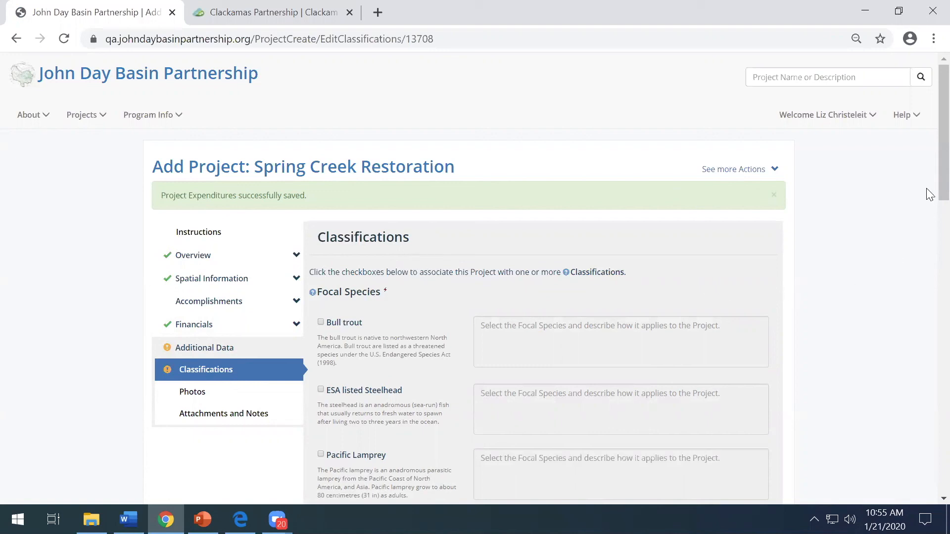
Step: Associate the project with the focal species Bull trout and ESA listed Steelhead
drag(942, 191, 926, 296)
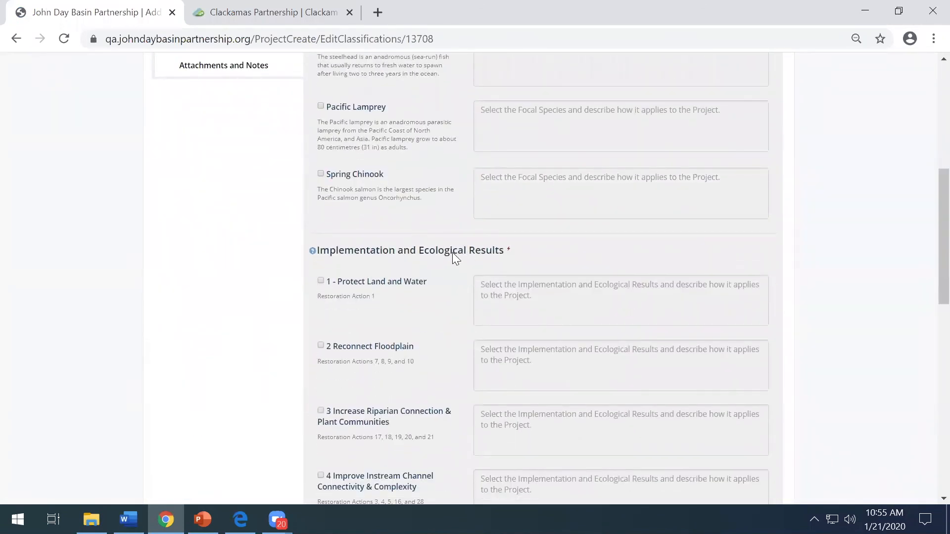
drag(926, 265, 926, 207)
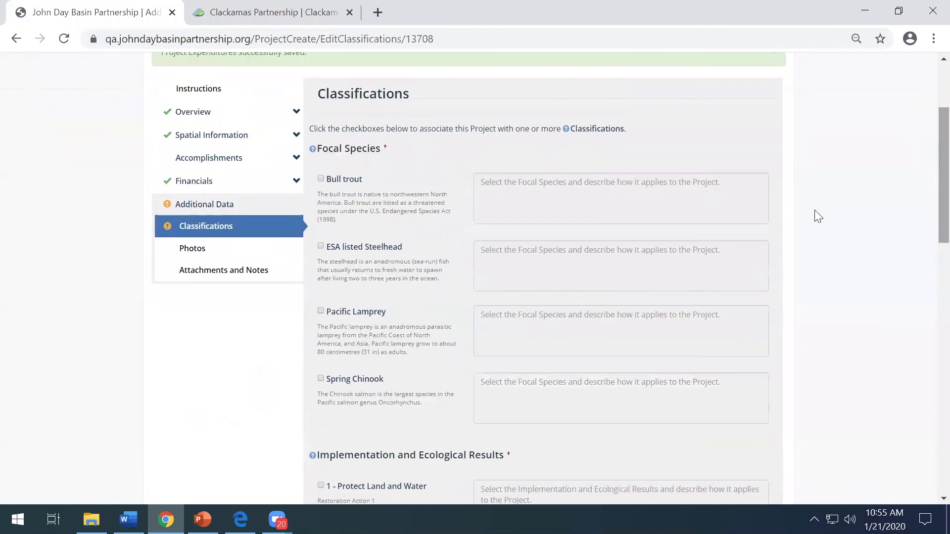
click(360, 179)
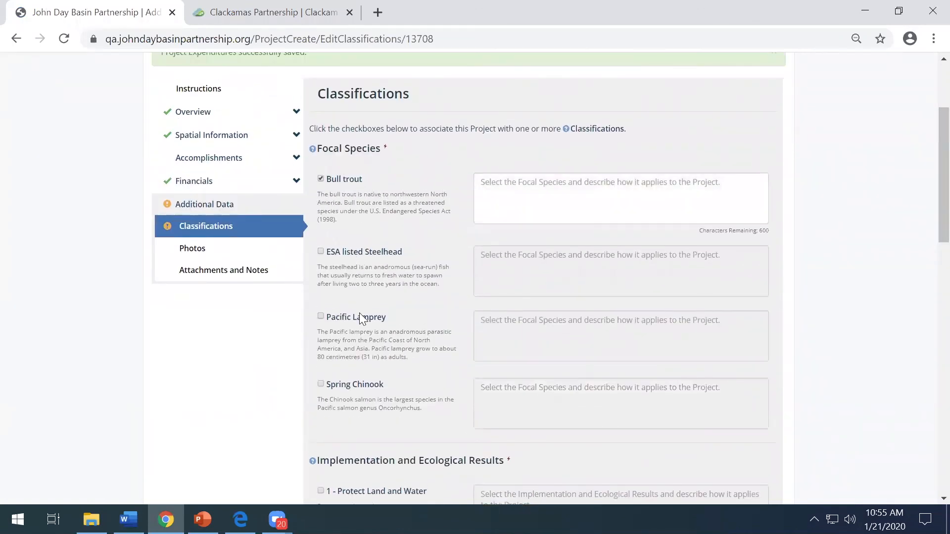
click(356, 252)
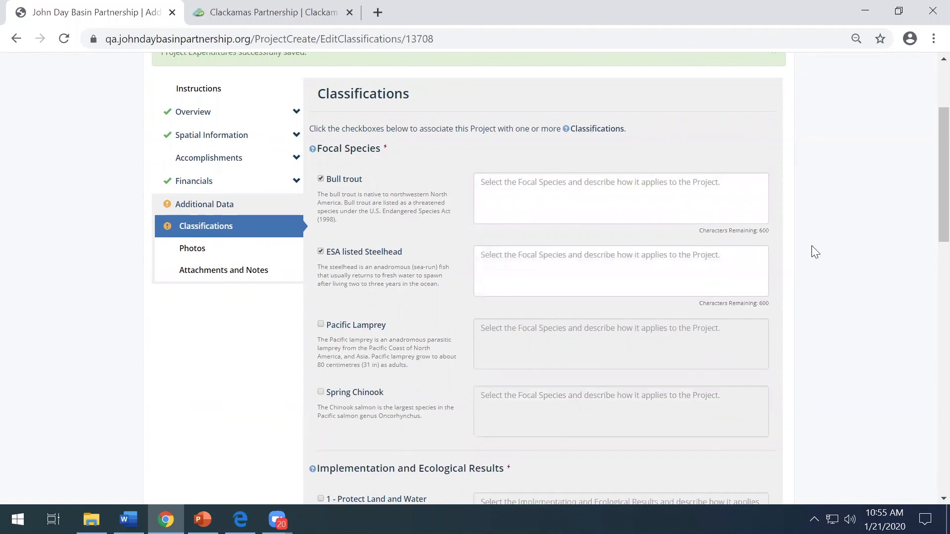
Step: Associate the project with results 3 Increase Riparian Connection, 5 Increase Physical Connectivity and 10 Habitat Diversity, and save and continue to Photos
scroll(819, 252, down, 7)
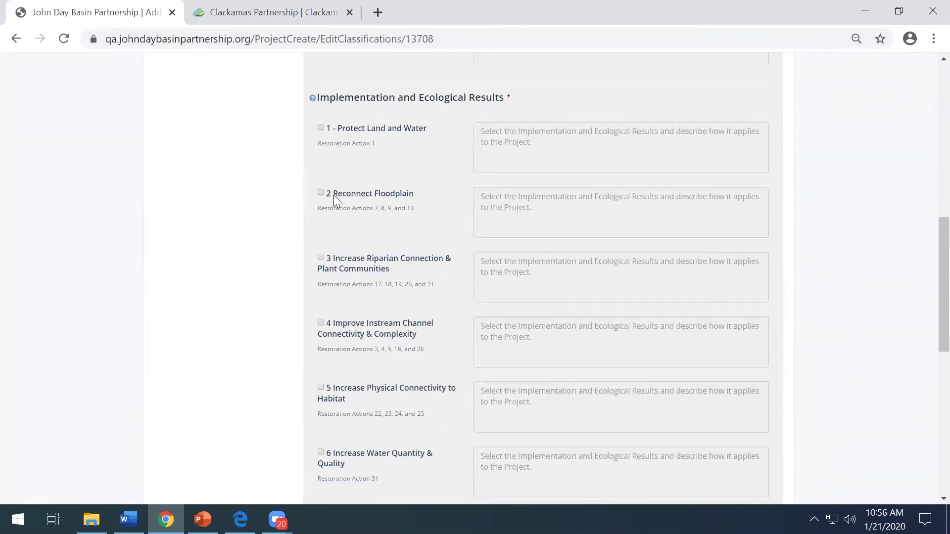
click(343, 264)
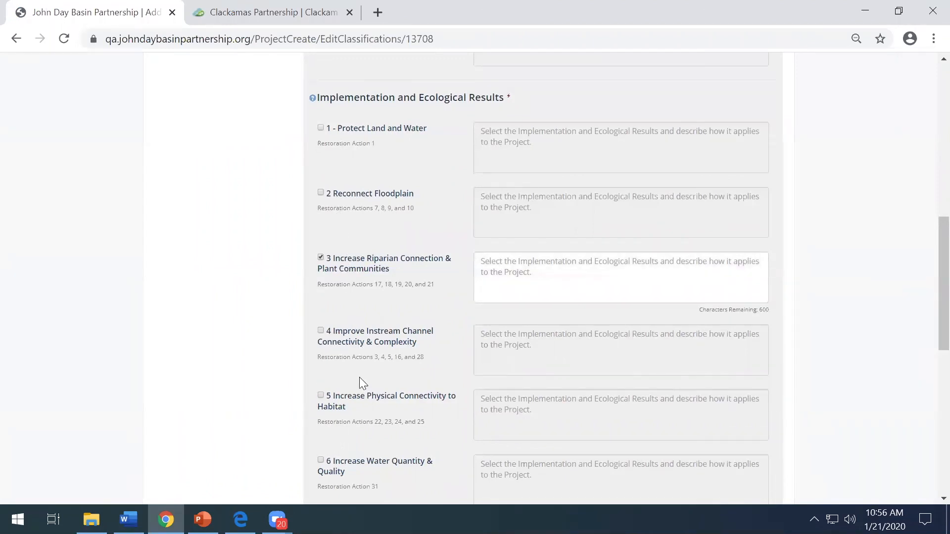
click(362, 399)
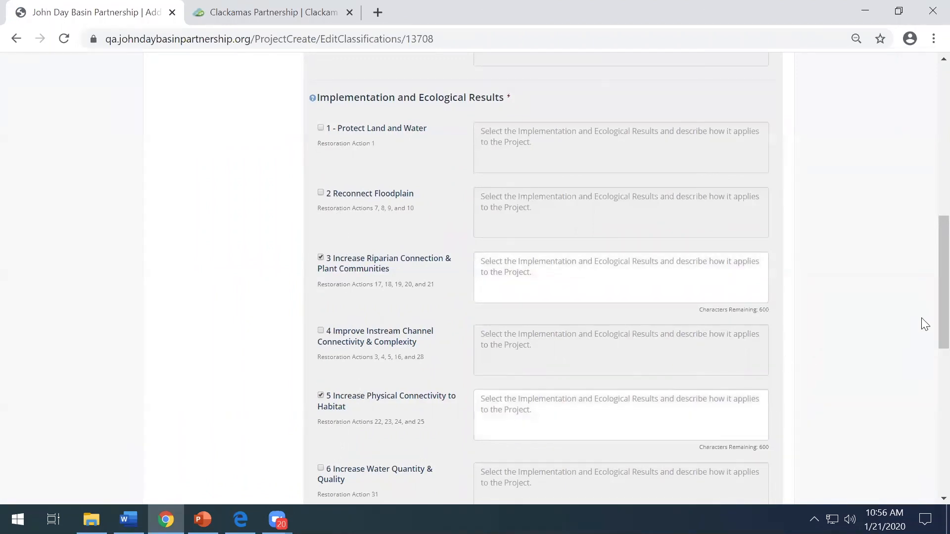
scroll(925, 430, down, 8)
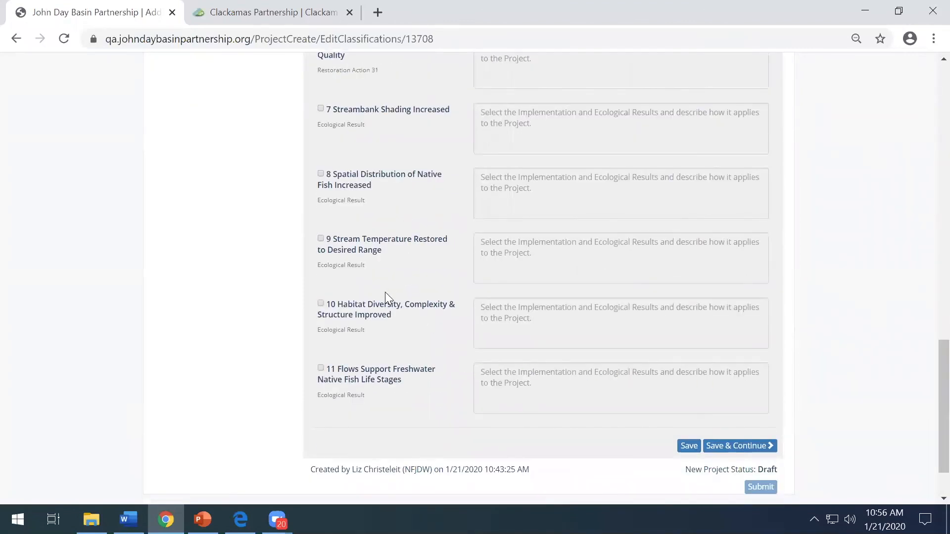
click(323, 303)
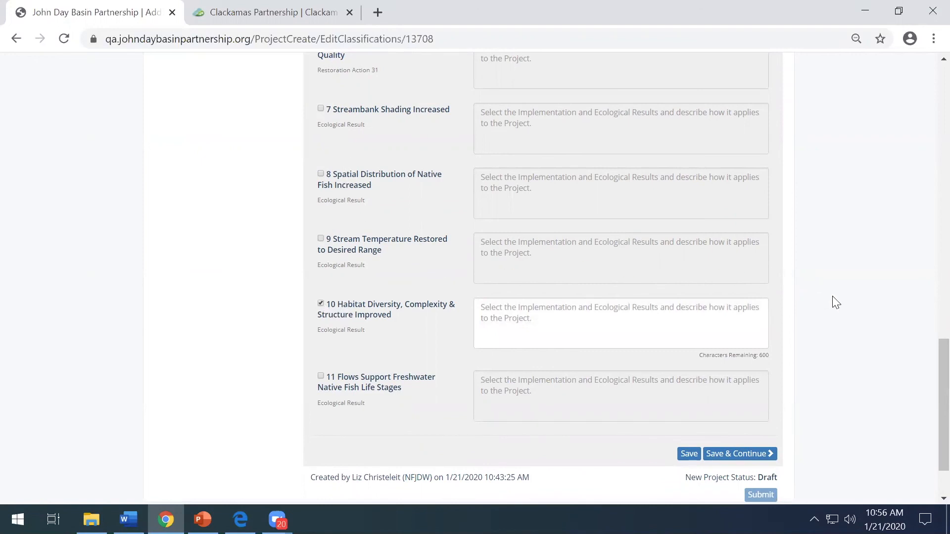
scroll(827, 350, down, 2)
click(716, 379)
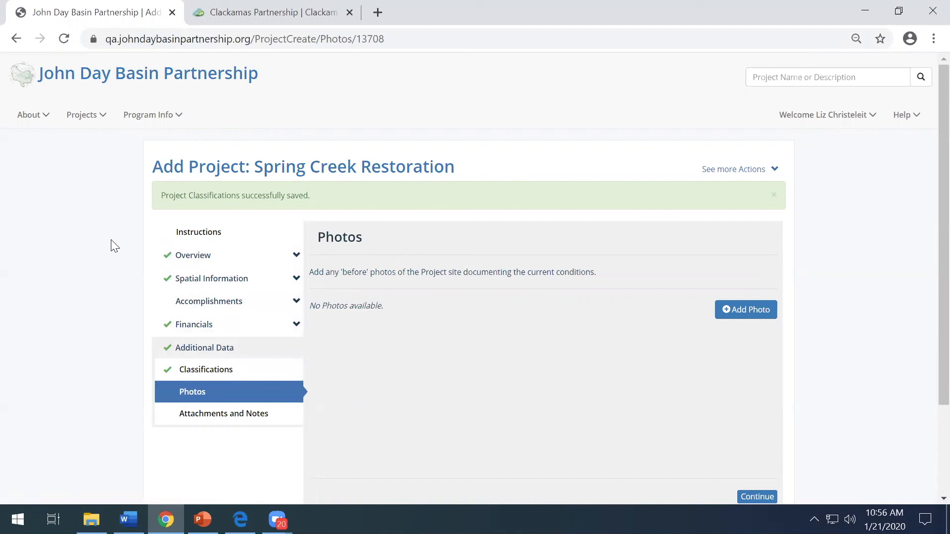
Step: Examine the fields for adding a new project photo, dismiss the form without uploading, and go to Attachments and Notes
scroll(114, 246, down, 3)
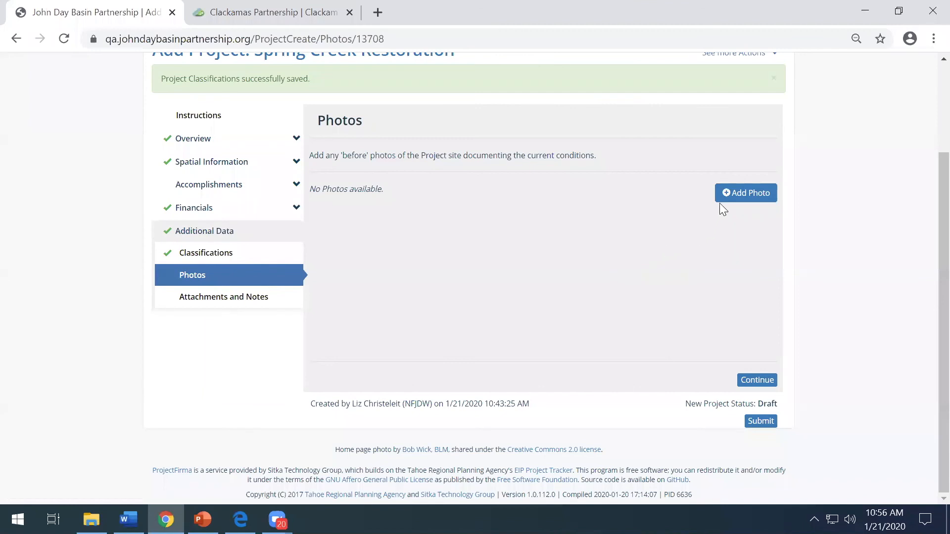
click(742, 194)
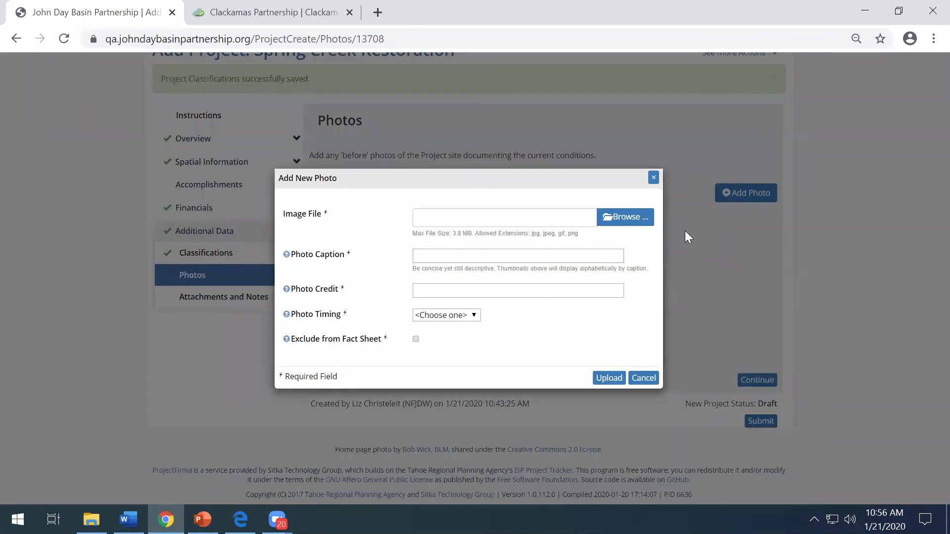
click(653, 177)
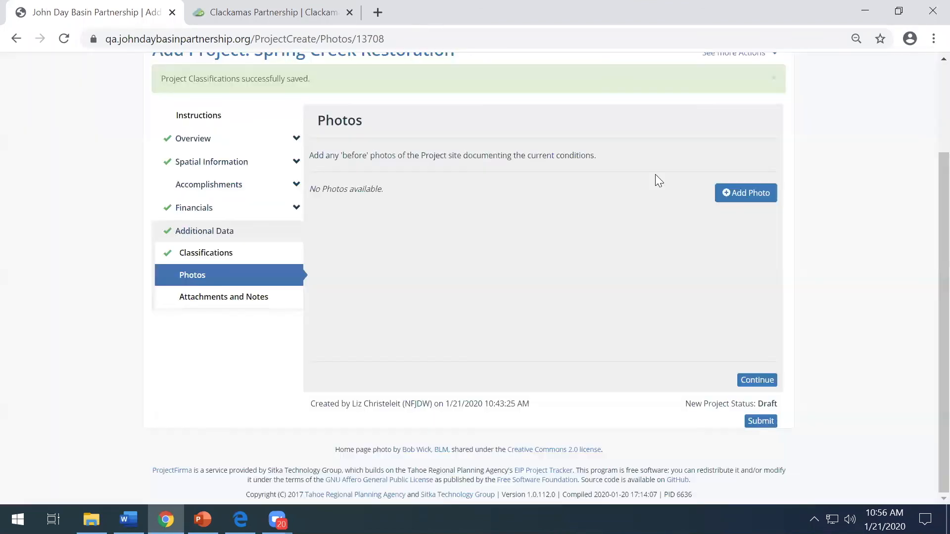
click(255, 305)
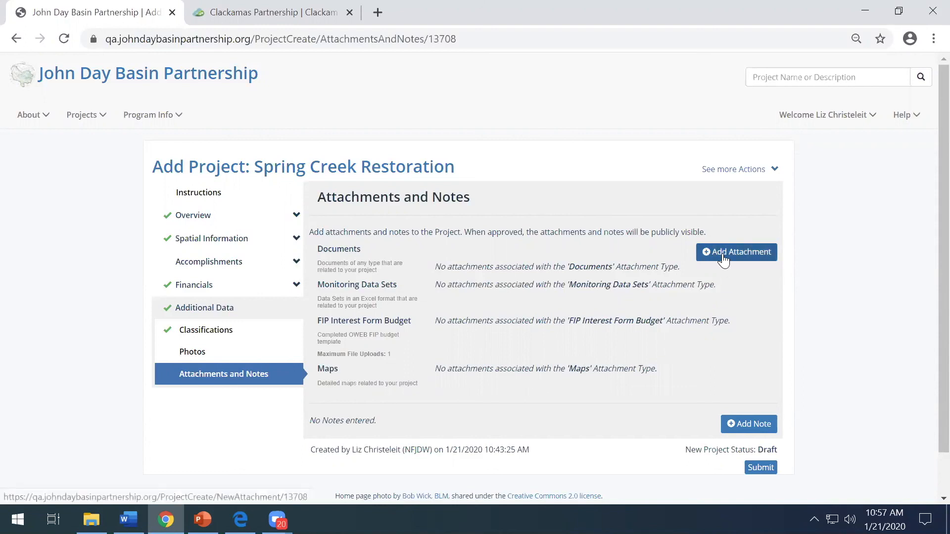
Step: Start a new attachment of type Documents with the display name "FIP Budget", and cancel the upload
click(722, 253)
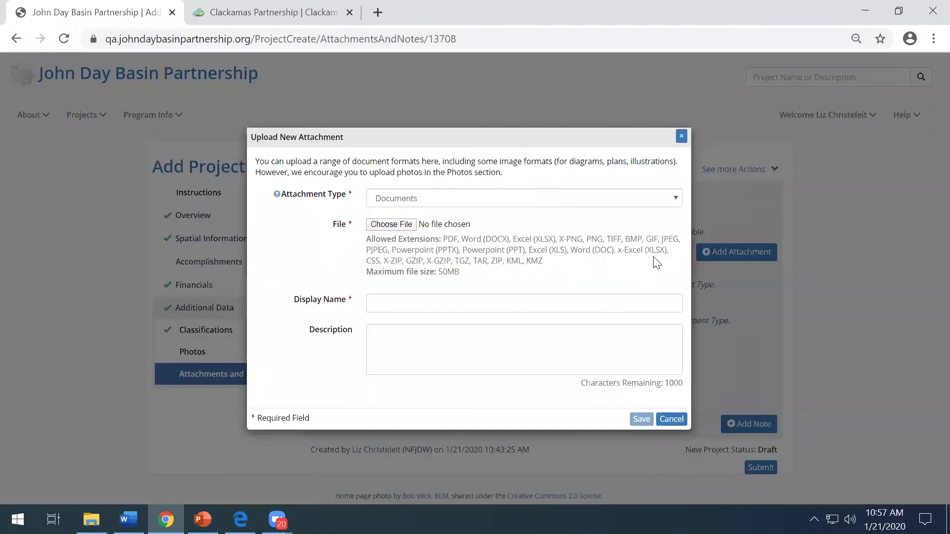
click(445, 202)
click(444, 202)
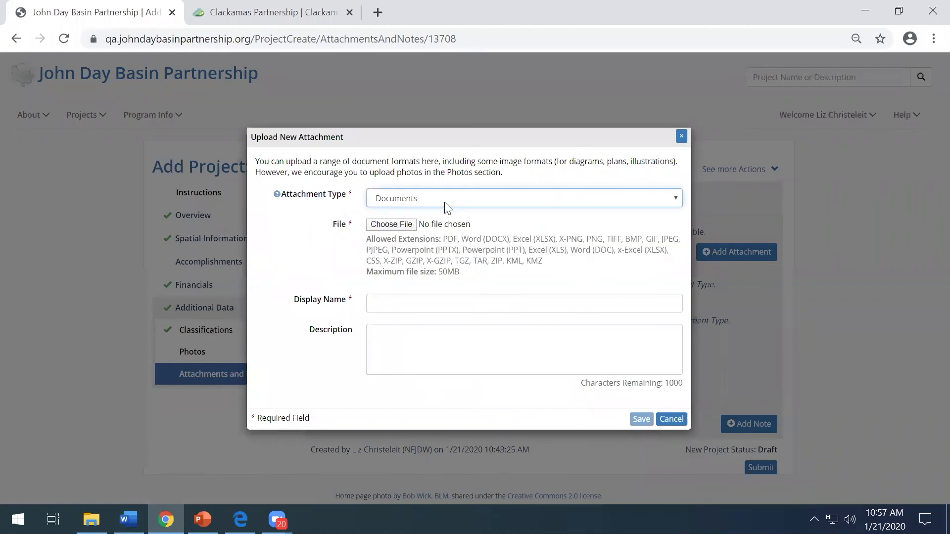
click(391, 303)
text(FIP Budget)
click(399, 341)
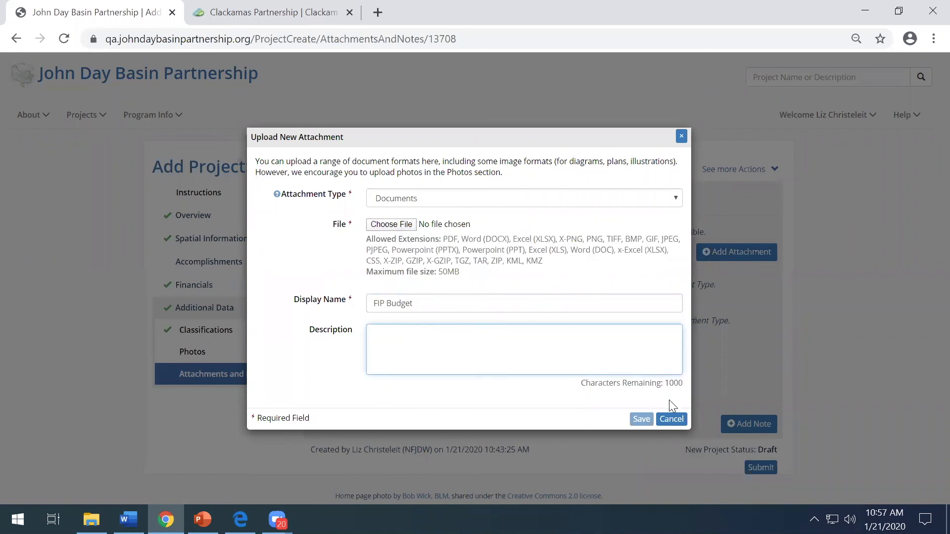
click(674, 420)
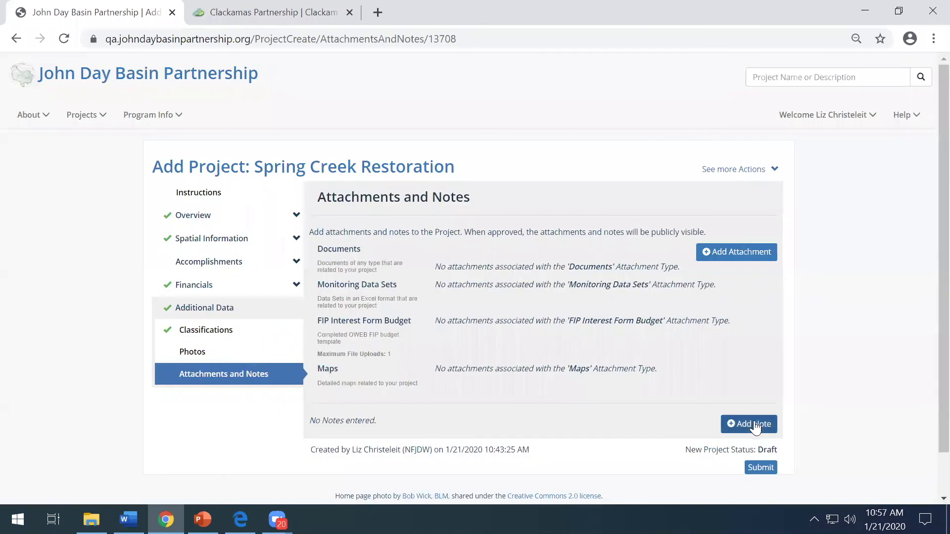
Step: Examine the form for adding a project note and close it without saving
click(753, 425)
click(535, 247)
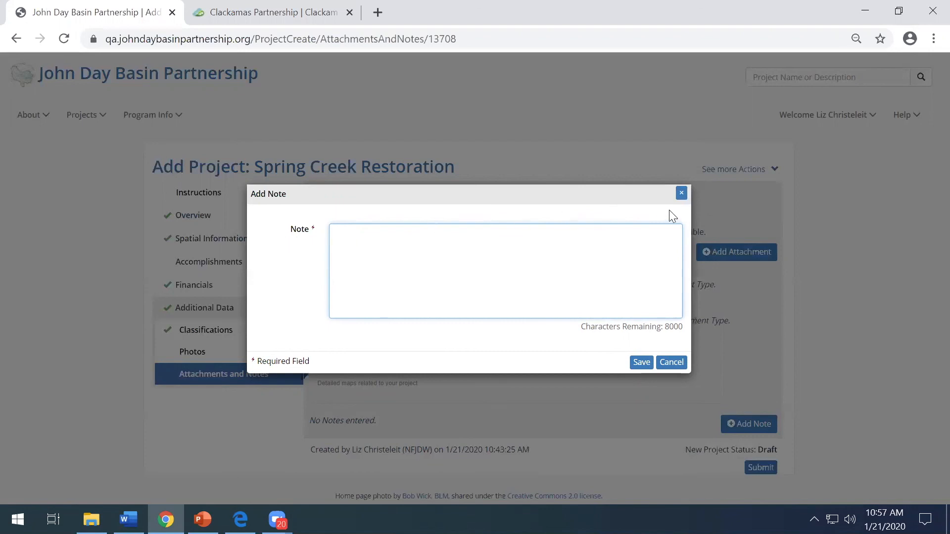
click(682, 194)
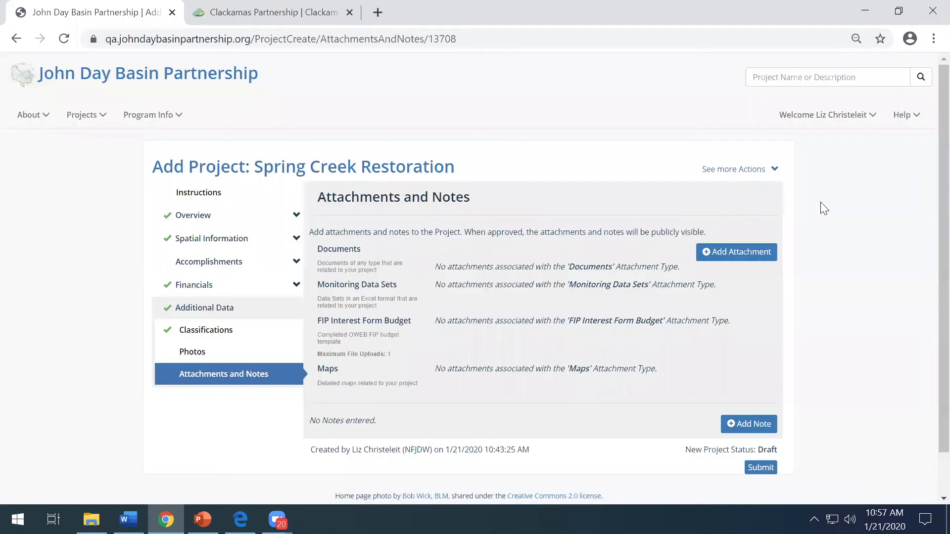
Step: Submit the Spring Creek Restoration project to the reviewer and confirm the submission
scroll(823, 210, down, 1)
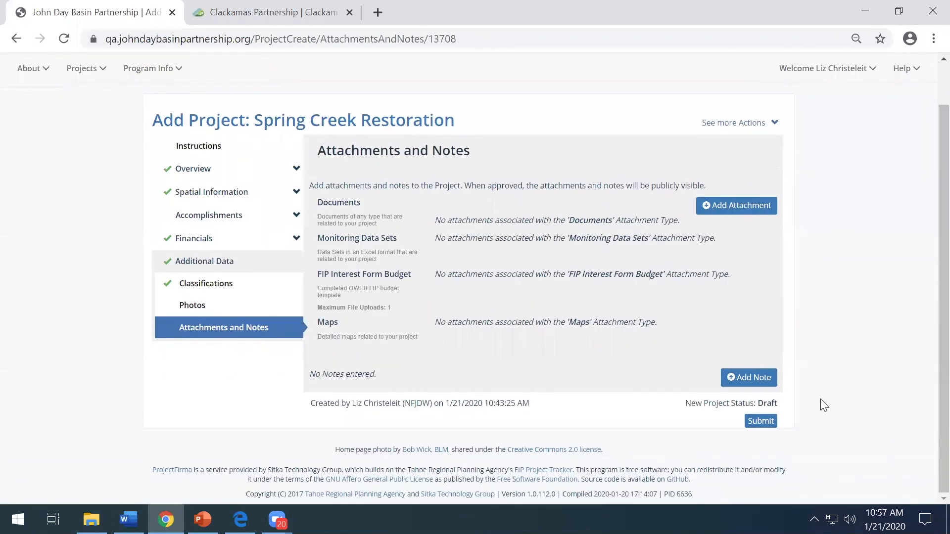
click(755, 422)
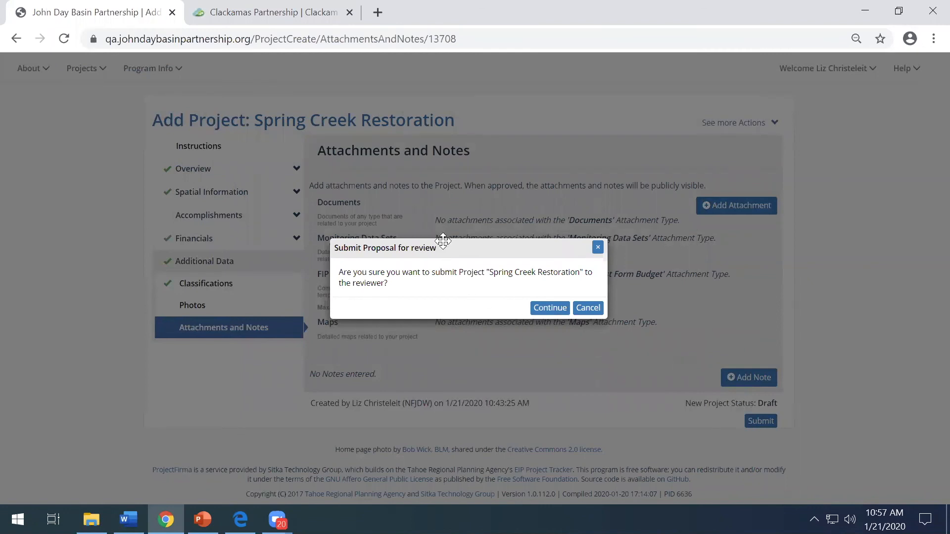
click(550, 308)
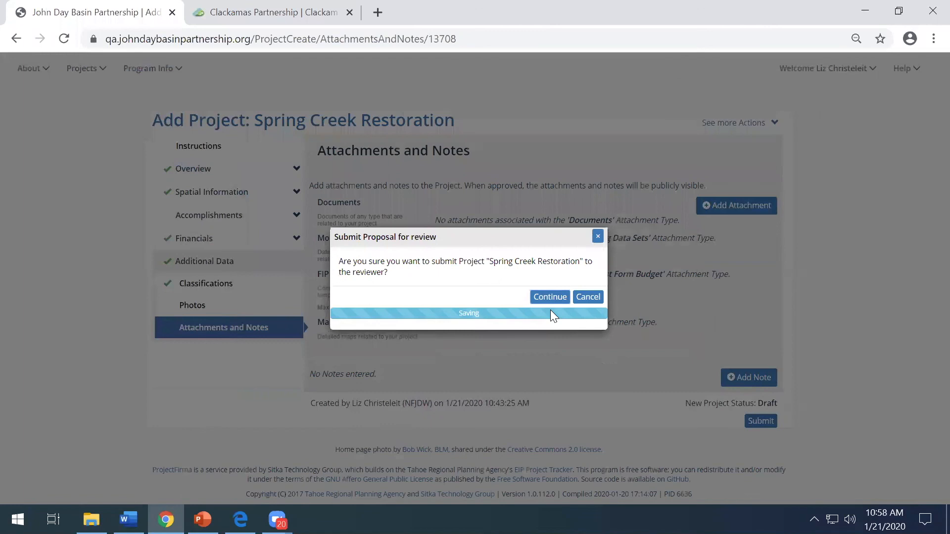